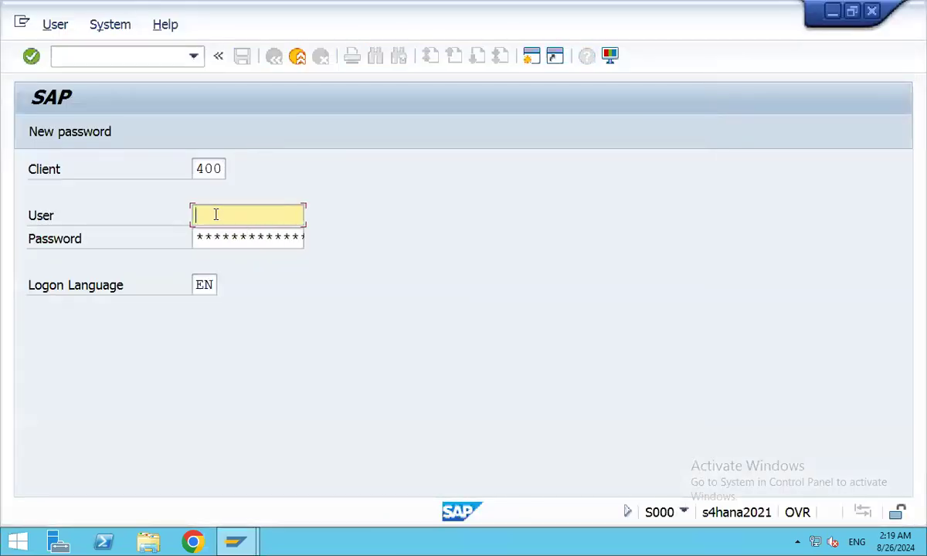
Log on to client 400 with the saved user name and the account password.
type("s")
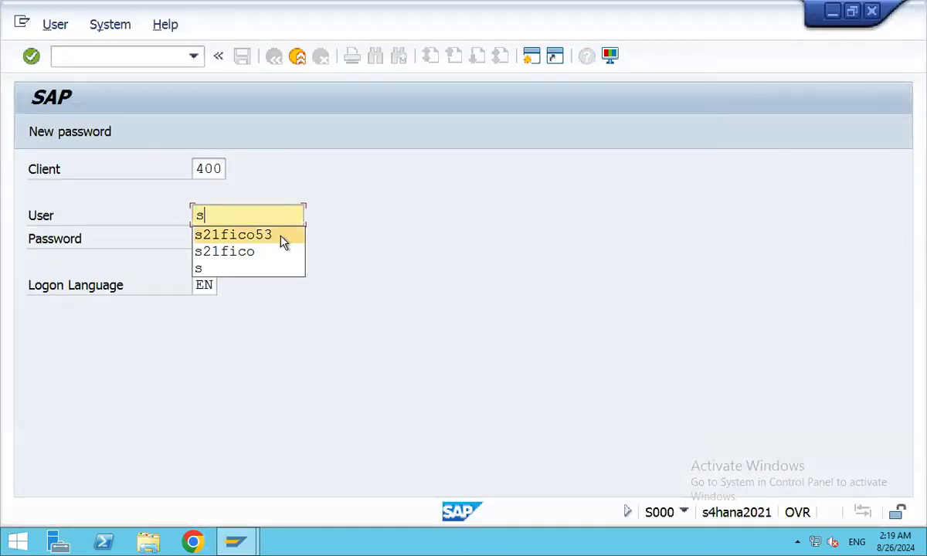
left_click(259, 234)
key("Tab")
type("****")
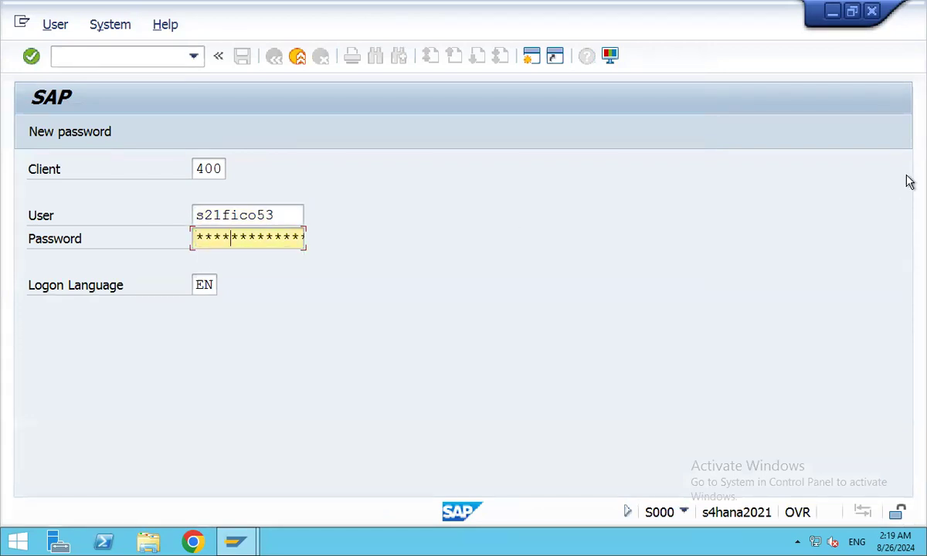
type("****")
key("Return")
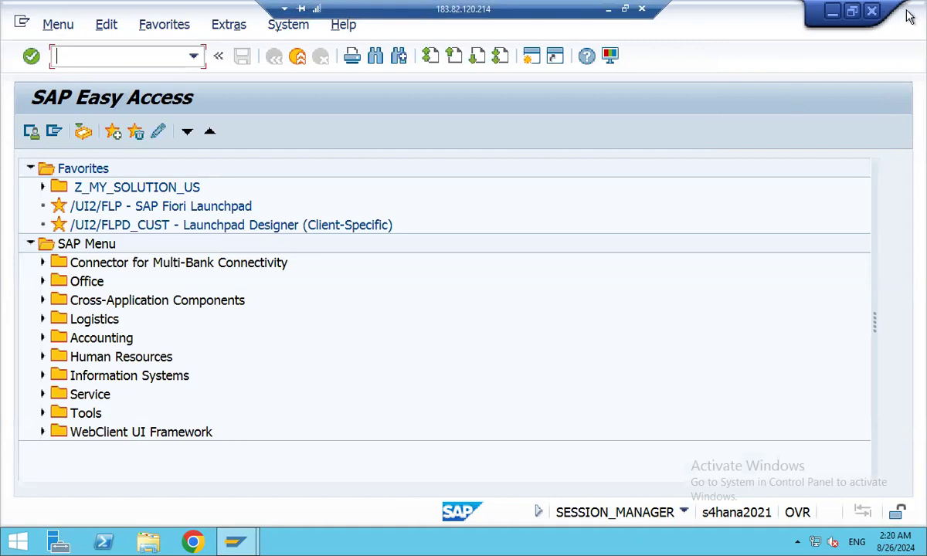
mouse_move(909, 17)
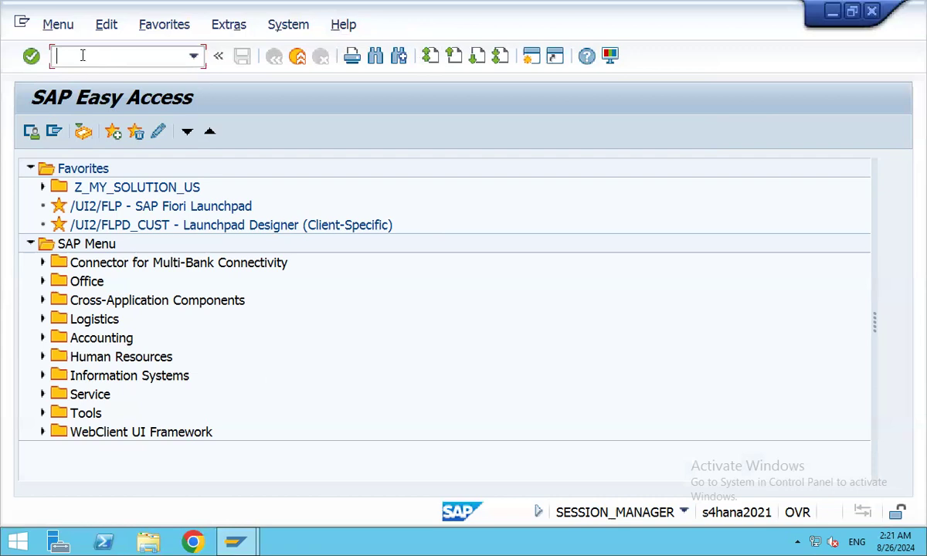
Run /nspro and expand the SAP Reference IMG structure.
type("/nspro")
key("Return")
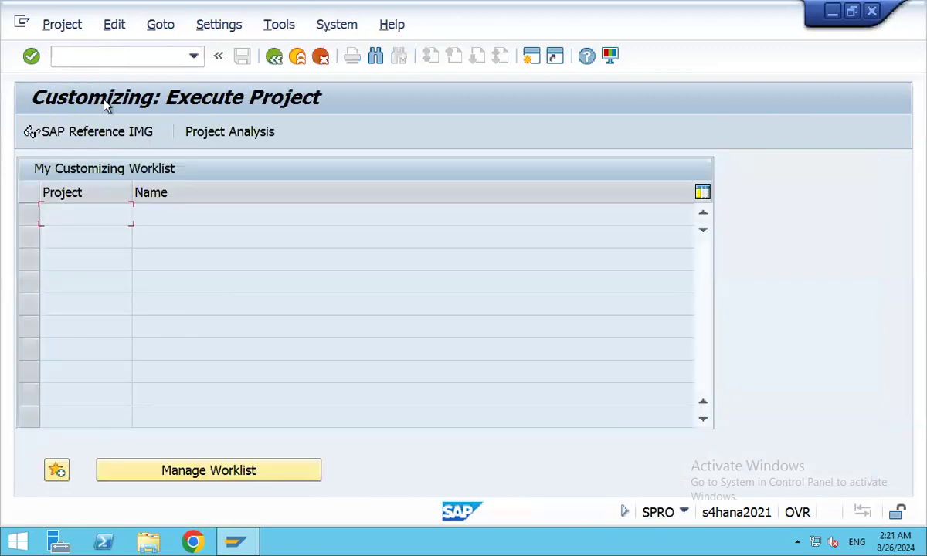
left_click(114, 139)
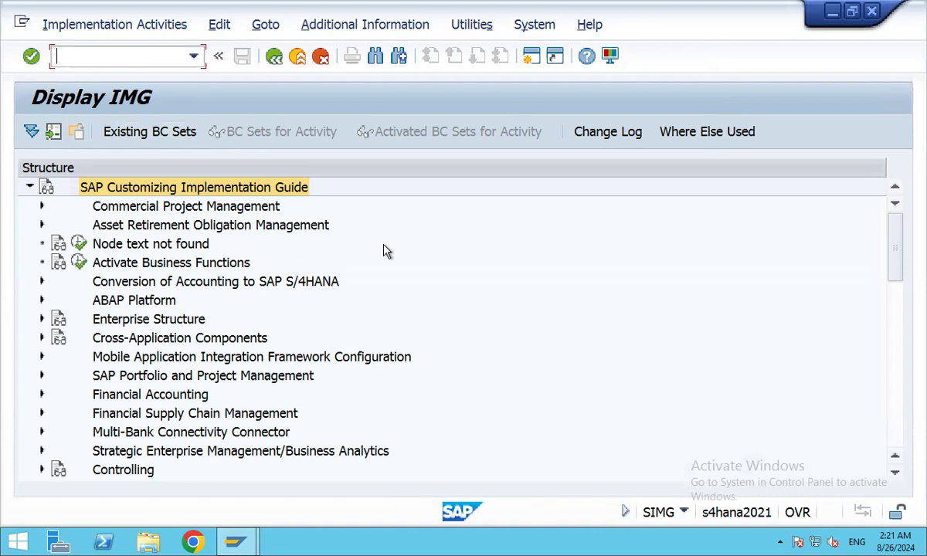
Expand Enterprise Structure, Financial Accounting, General Ledger Accounting and Accounts Receivable/Payable in the IMG.
left_click_drag(895, 256, 875, 208)
left_click(42, 319)
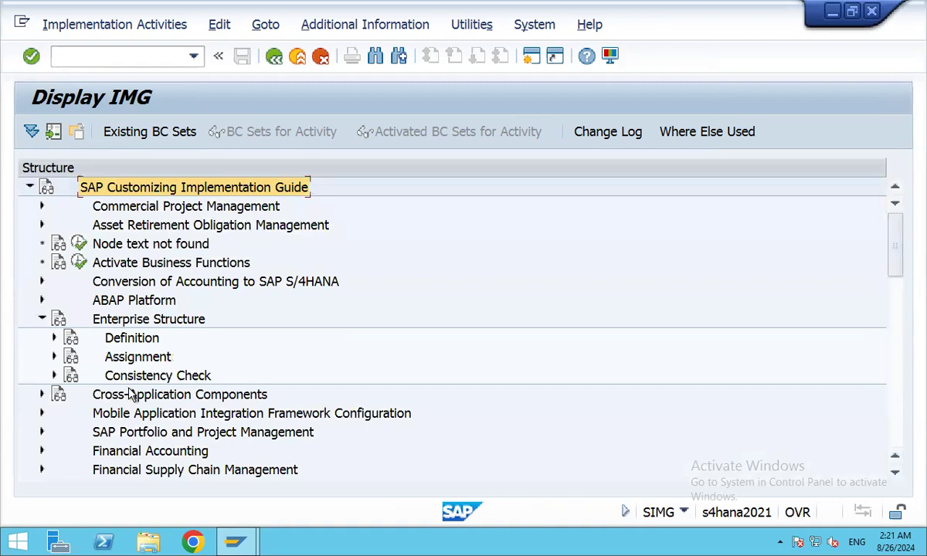
scroll(337, 343, "down", 2)
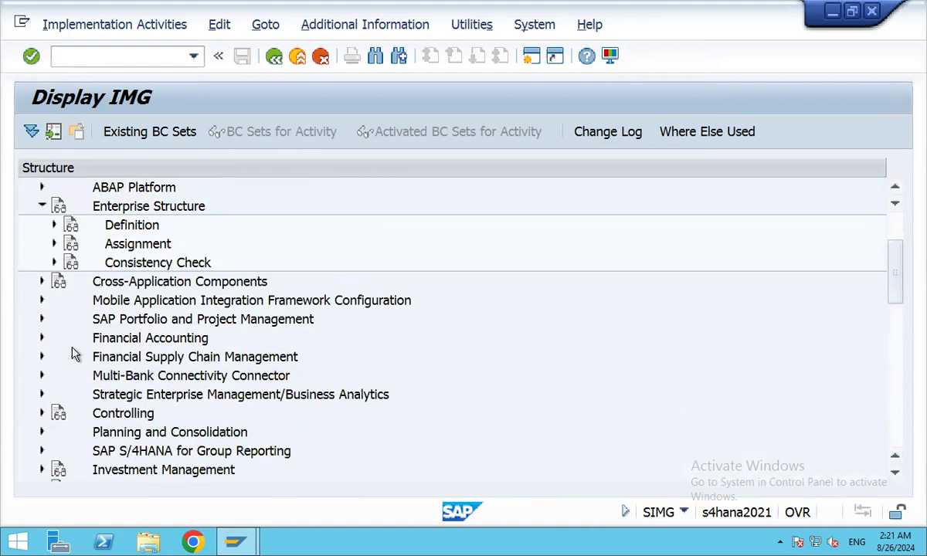
left_click(42, 338)
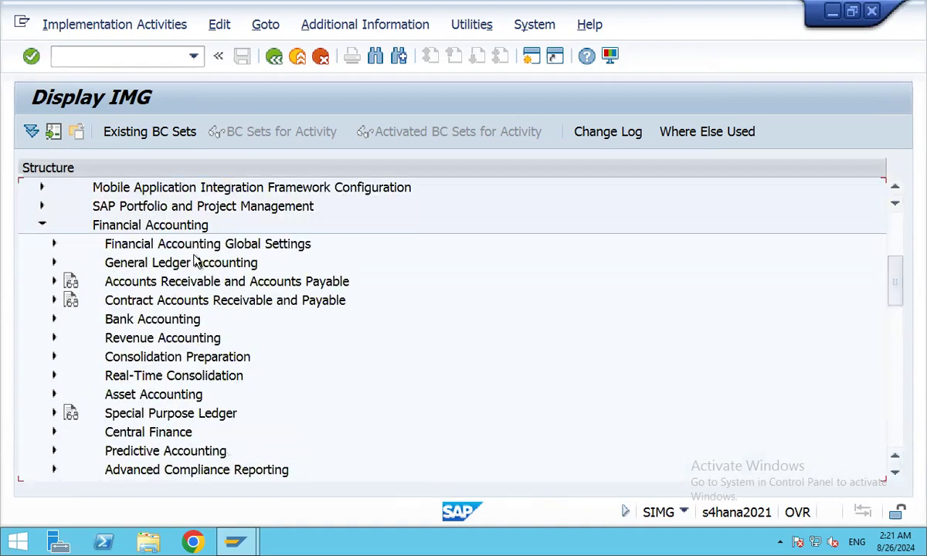
left_click(53, 263)
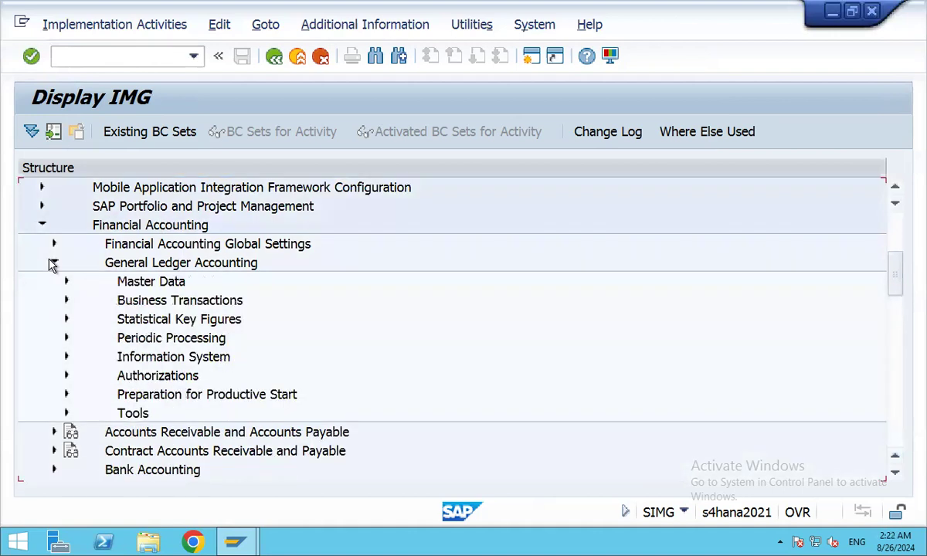
scroll(426, 331, "down", 2)
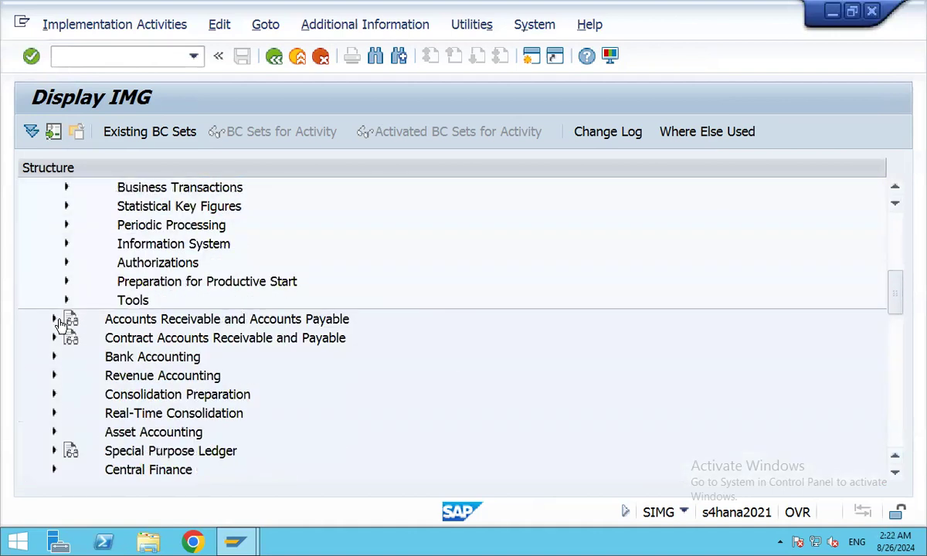
left_click(53, 320)
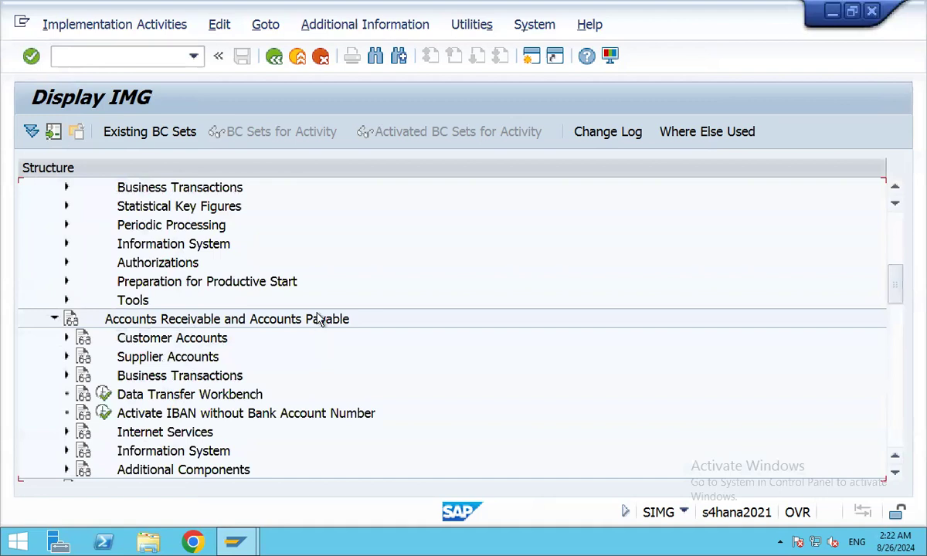
Expand the Bank Accounting, Asset Accounting and Controlling branches of the IMG.
scroll(424, 326, "down", 3)
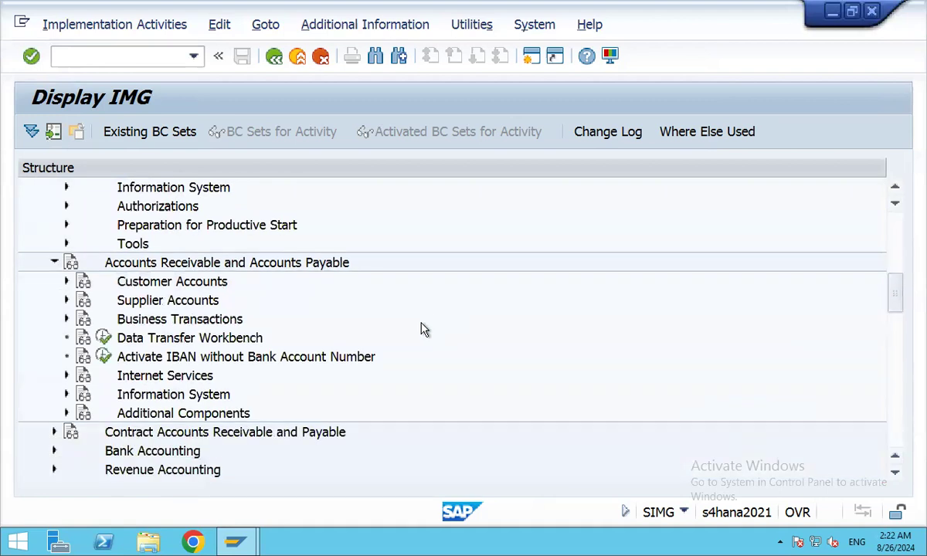
scroll(423, 326, "down", 1)
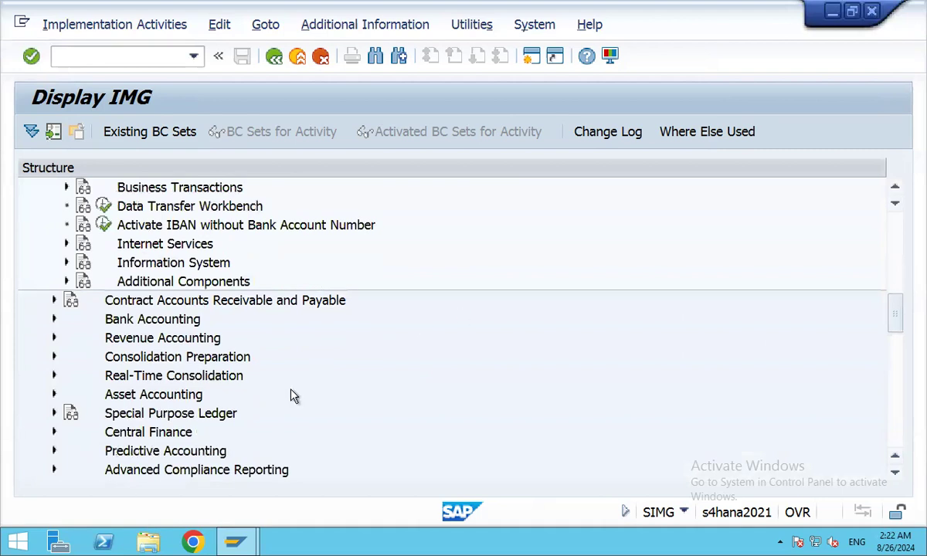
left_click(54, 321)
scroll(495, 340, "down", 2)
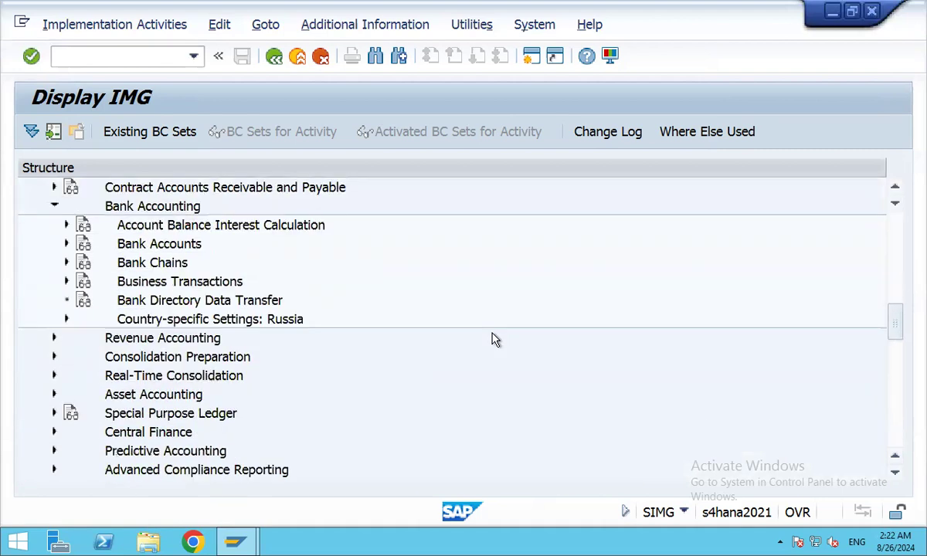
scroll(495, 340, "down", 1)
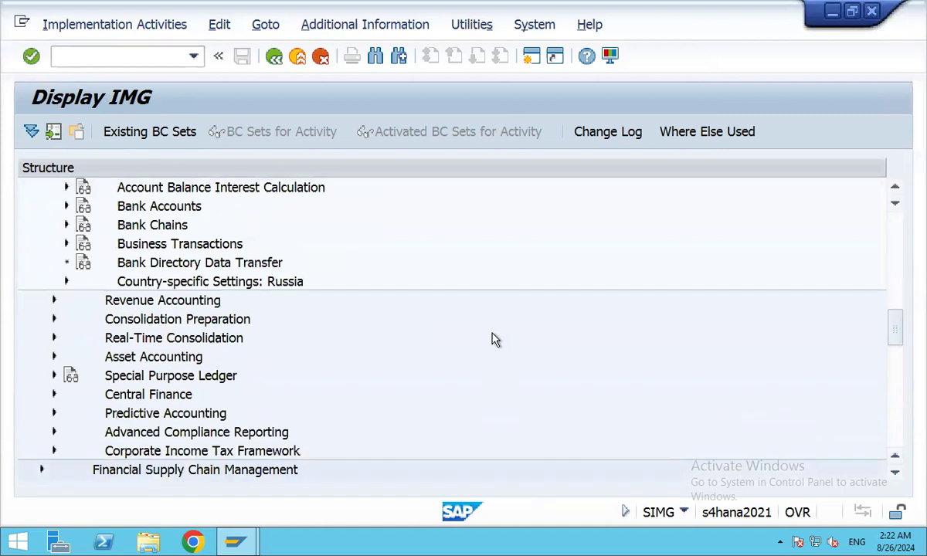
left_click(54, 357)
scroll(426, 331, "down", 2)
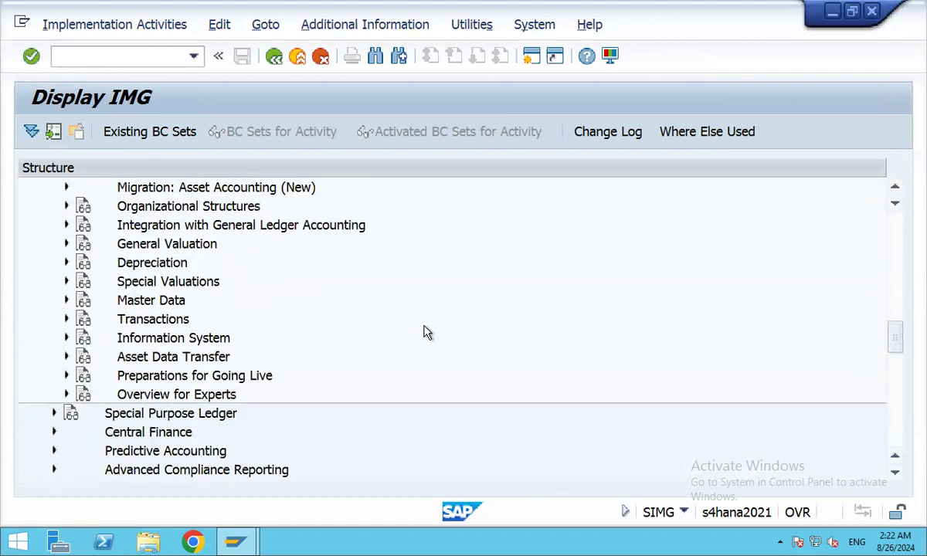
scroll(426, 332, "down", 2)
scroll(425, 331, "down", 2)
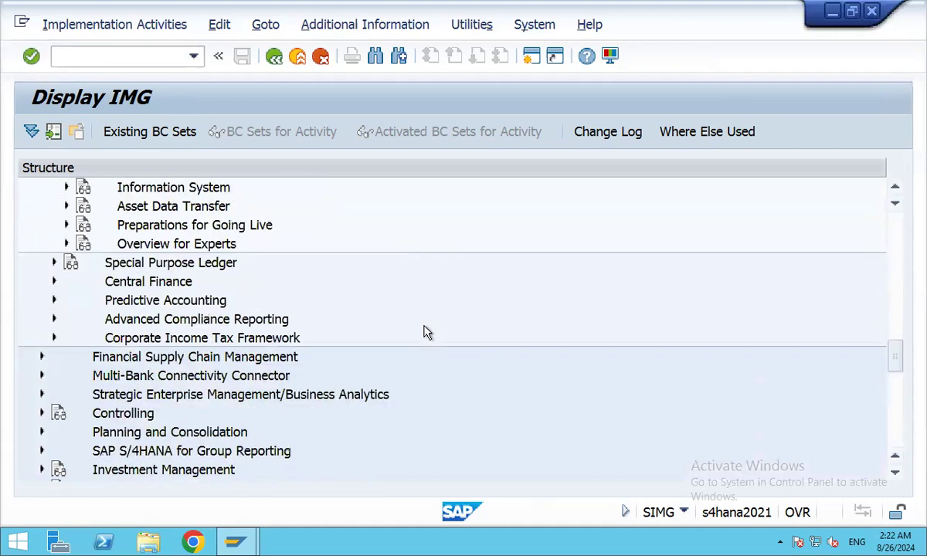
left_click(43, 414)
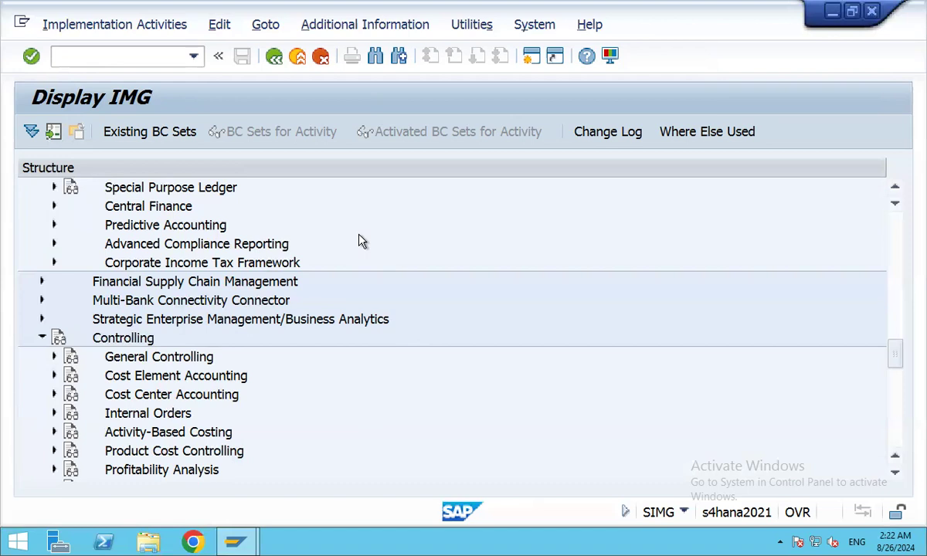
Back out to SAP Easy Access and expand Accounting > Financial Accounting > General Ledger > Document Entry.
left_click(274, 57)
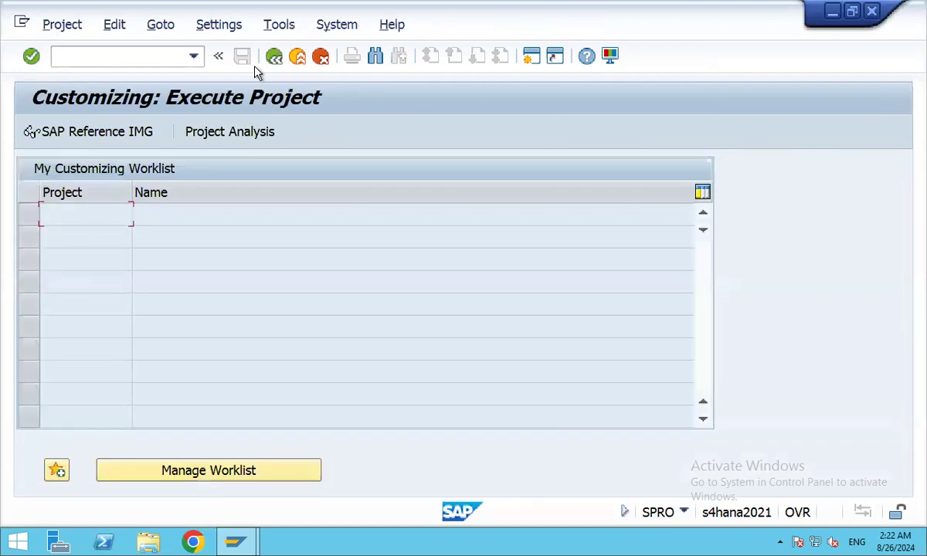
left_click(274, 57)
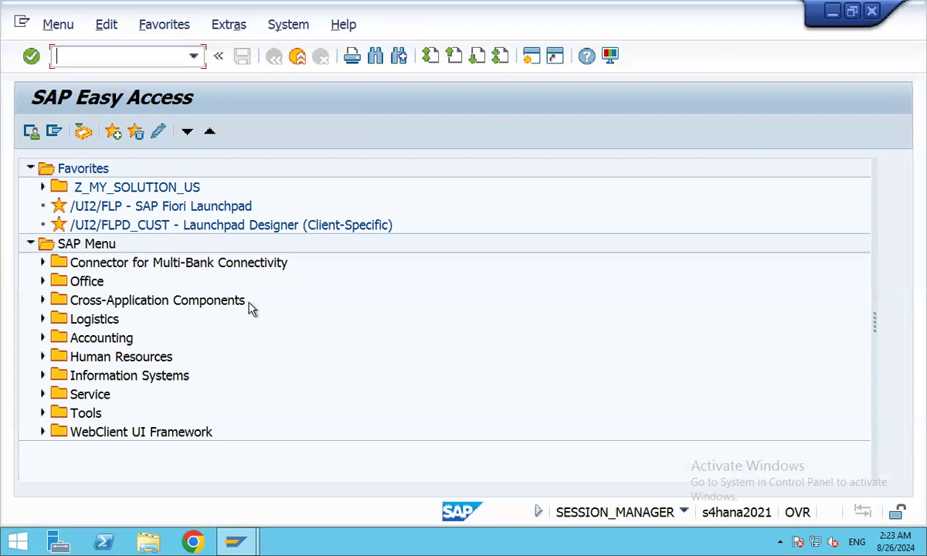
left_click(42, 336)
scroll(371, 348, "down", 3)
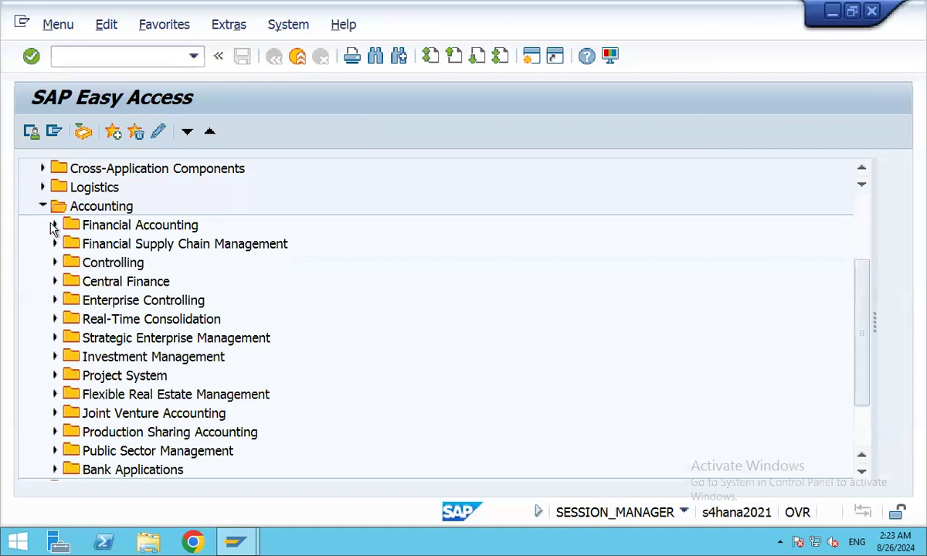
left_click(54, 226)
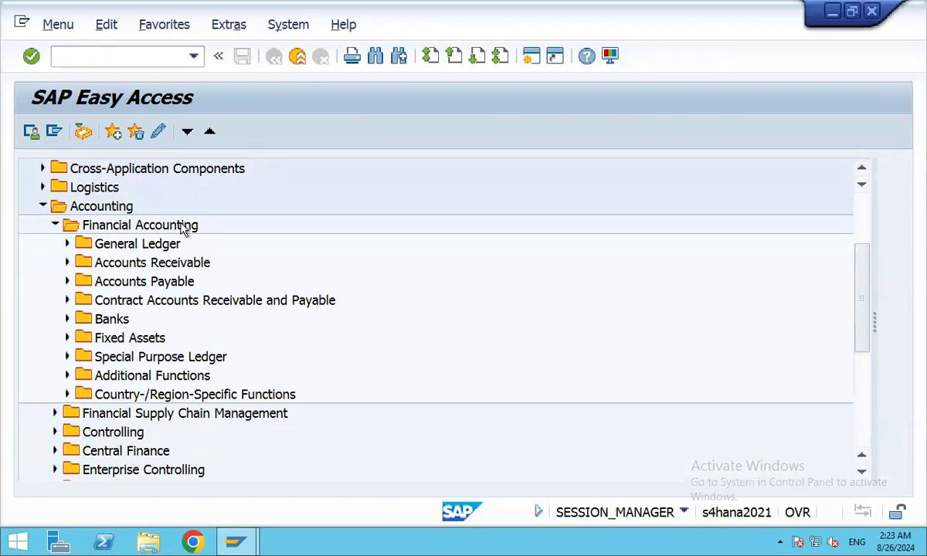
left_click(67, 244)
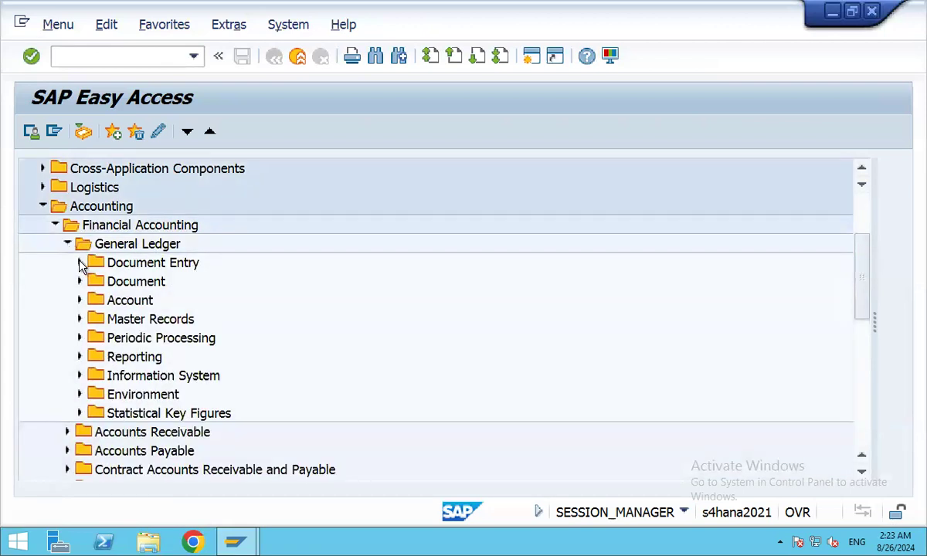
left_click(80, 263)
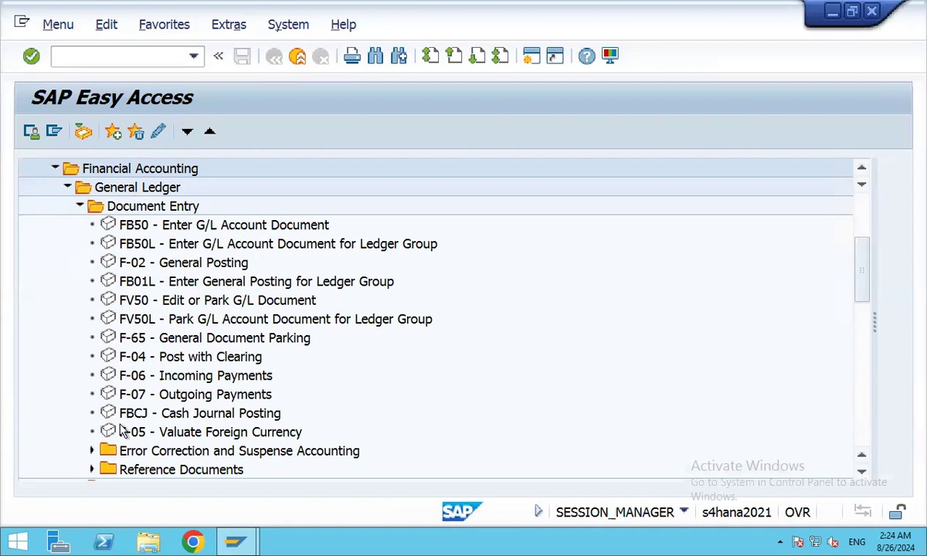
Expand the General Ledger Reporting folder, then collapse and re-expand the General Ledger folder.
scroll(311, 300, "down", 2)
scroll(311, 300, "down", 2)
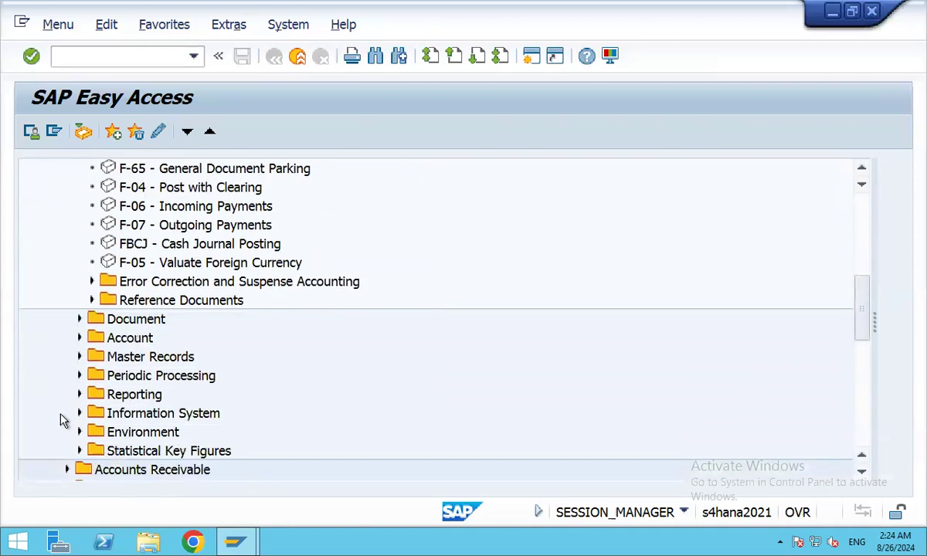
left_click(78, 394)
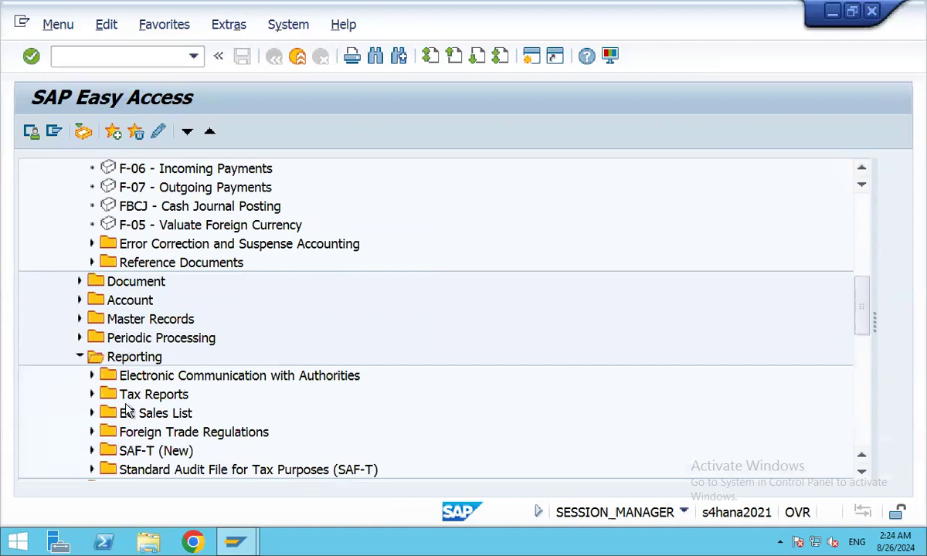
scroll(238, 395, "up", 3)
scroll(238, 396, "up", 3)
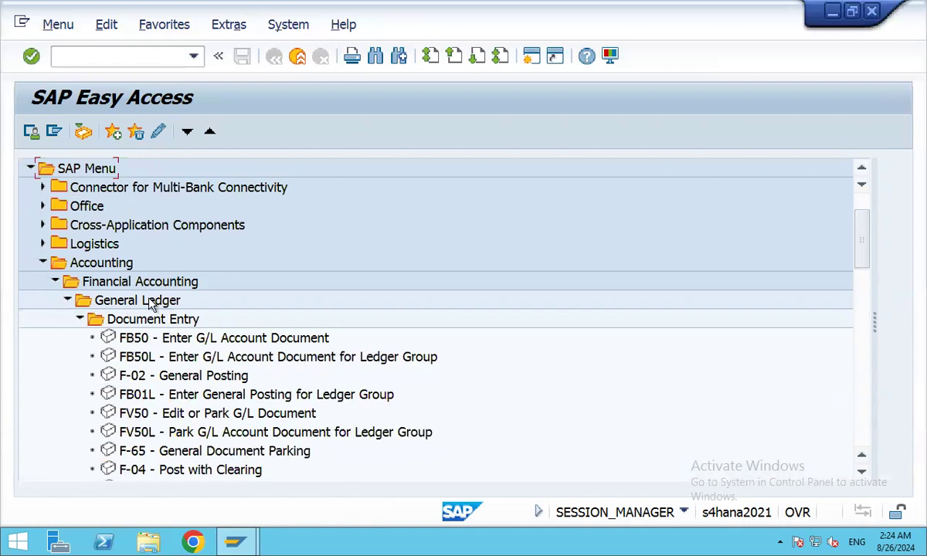
left_click(67, 301)
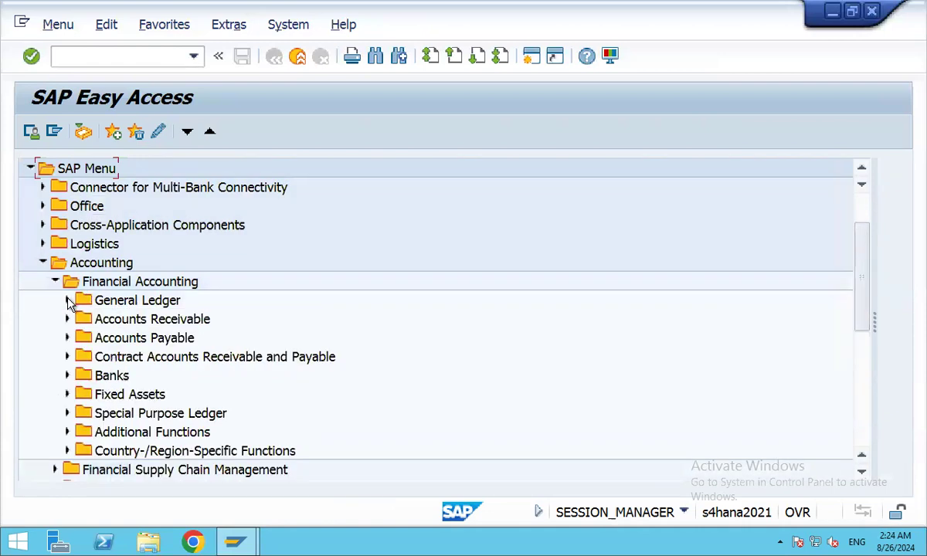
left_click(67, 301)
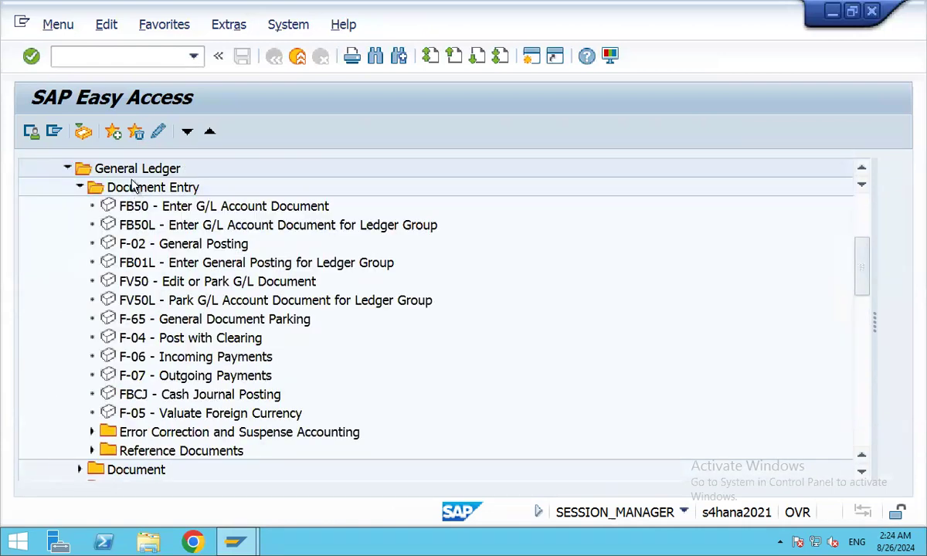
scroll(132, 311, "down", 1)
scroll(131, 312, "up", 2)
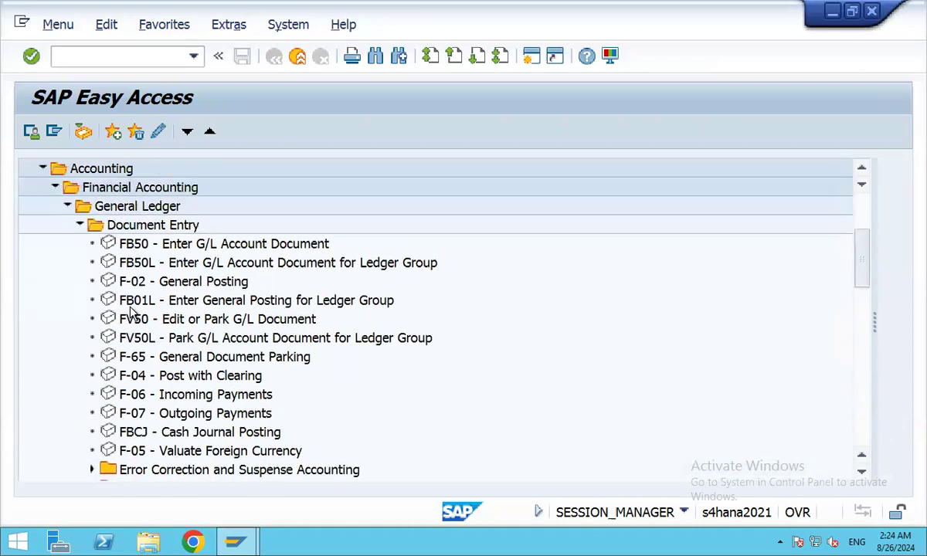
Collapse Document Entry and expand Master Records > G/L Accounts > Individual Processing.
left_click(80, 224)
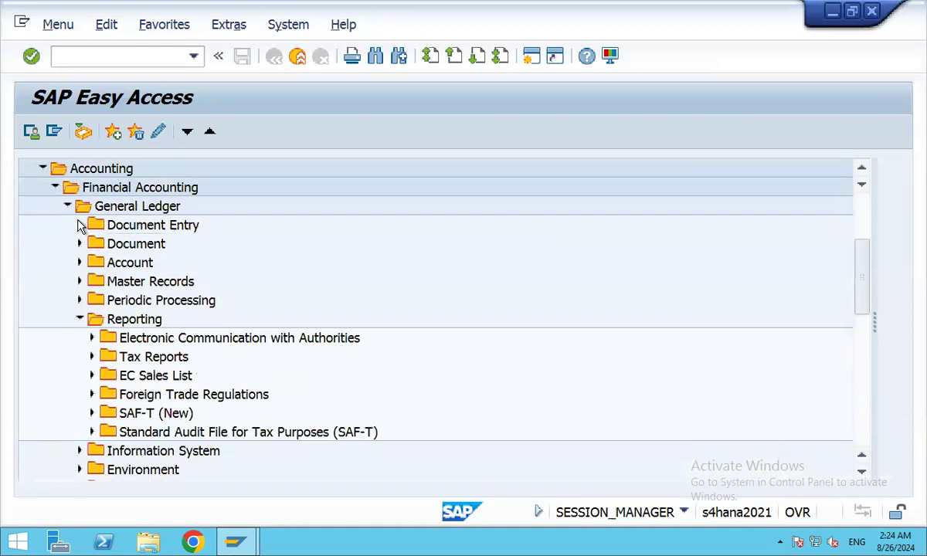
left_click(80, 281)
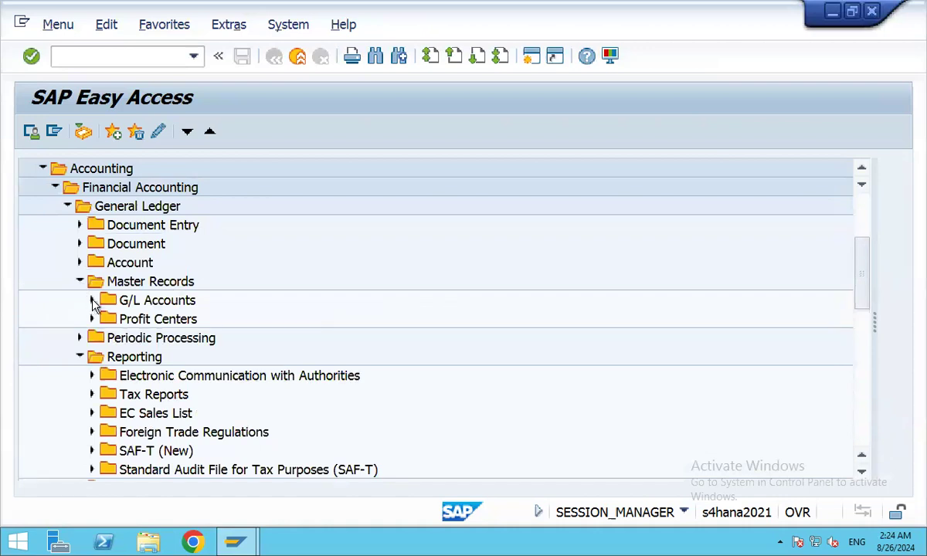
left_click(91, 301)
left_click(105, 320)
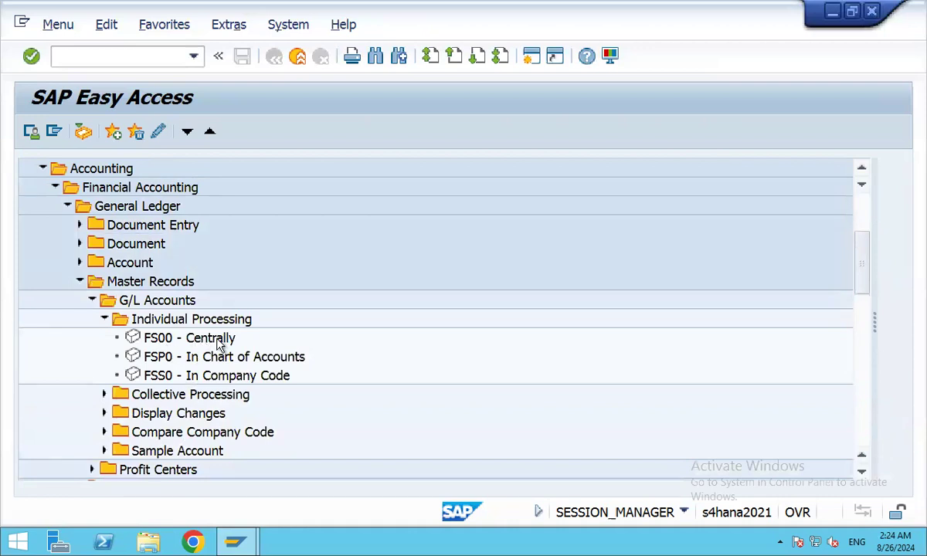
Launch FS00 – Centrally to edit G/L accounts of company code 3501.
double_click(151, 340)
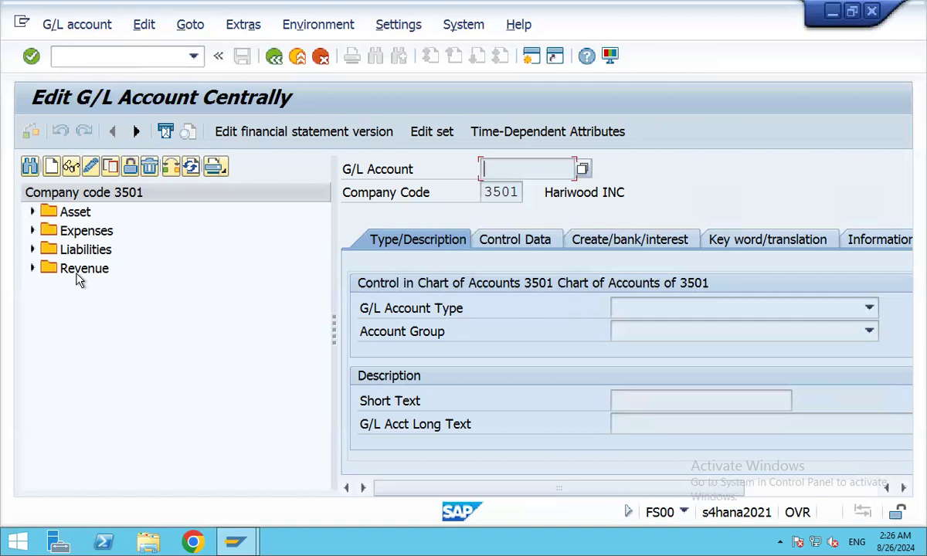
Expand the Expenses folder and scroll through accounts from 2001 RM Consumption A/c onward.
left_click(32, 230)
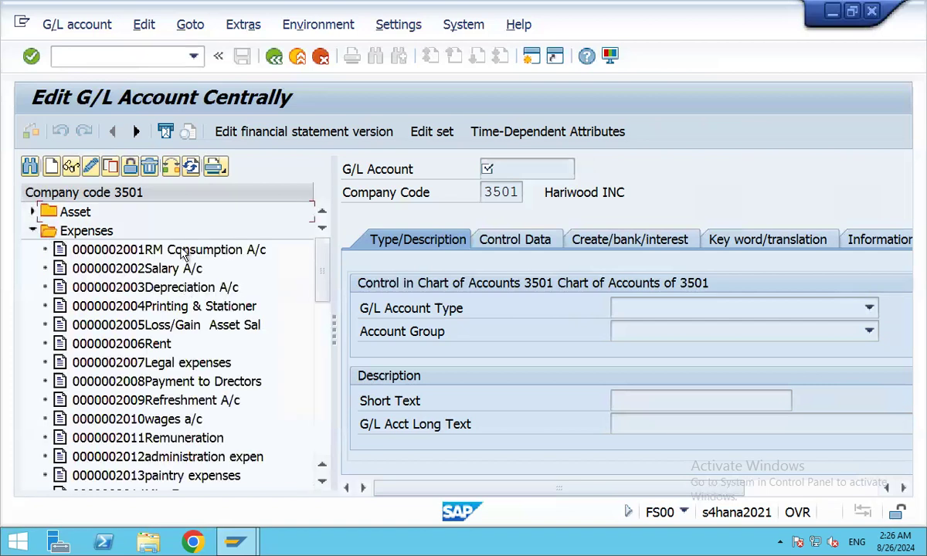
scroll(183, 255, "down", 3)
scroll(184, 255, "down", 6)
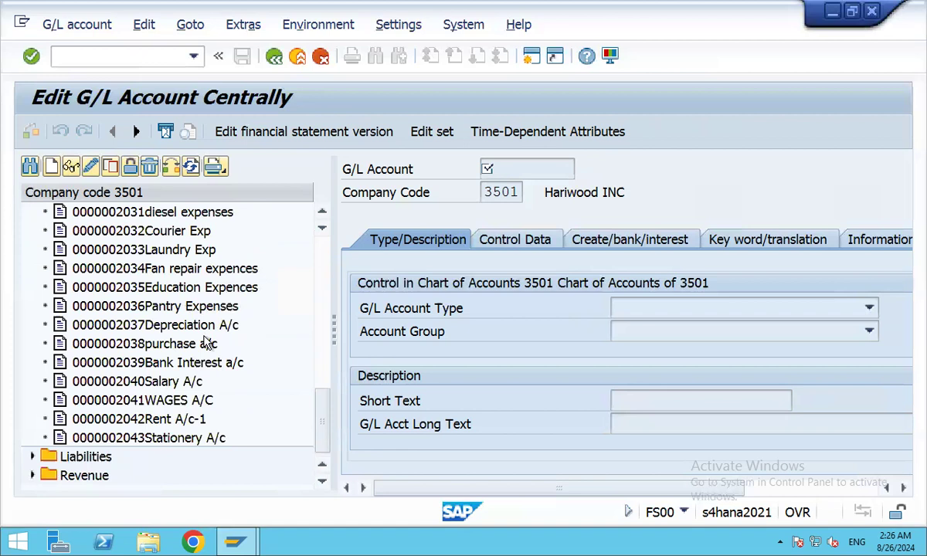
scroll(194, 308, "up", 3)
scroll(155, 247, "up", 8)
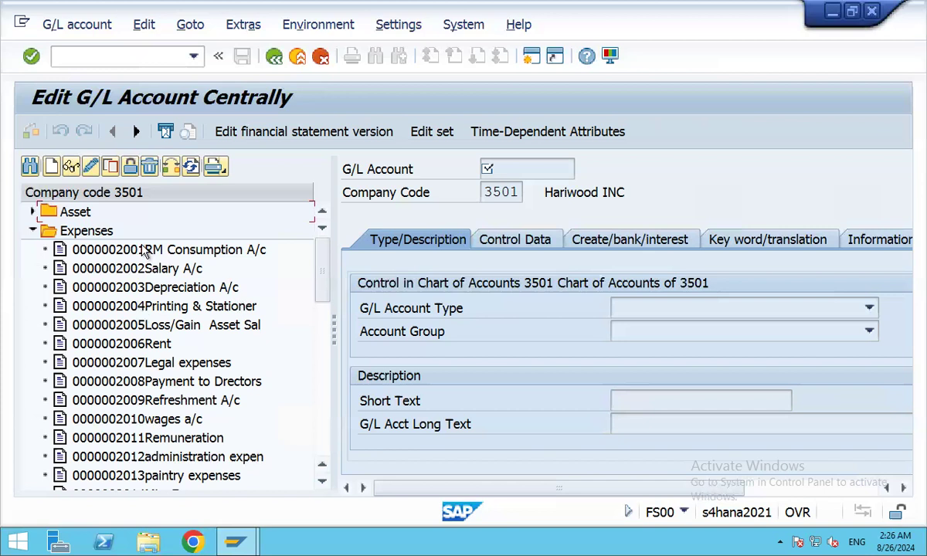
left_click(151, 56)
Run /nobd4 and position the account groups overview on chart of accounts 3501.
type("/nobd4")
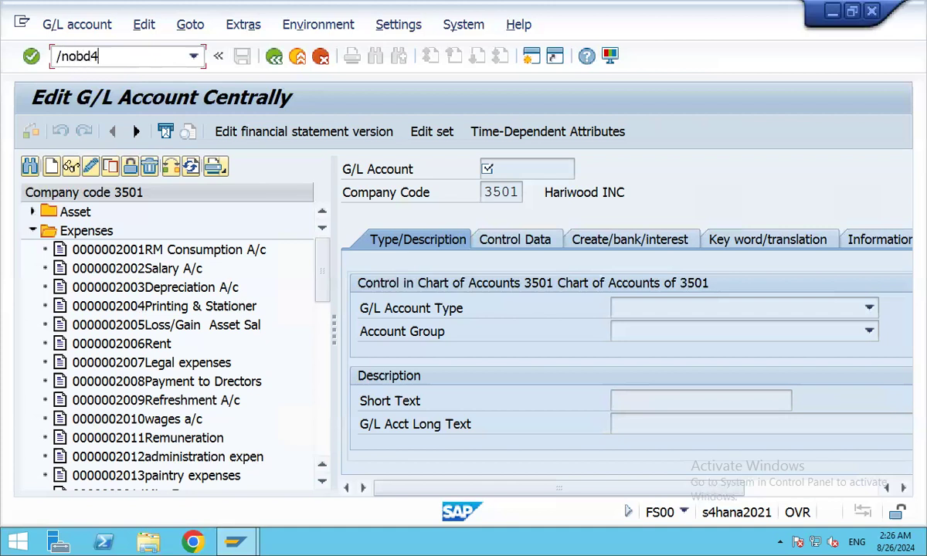
key("Return")
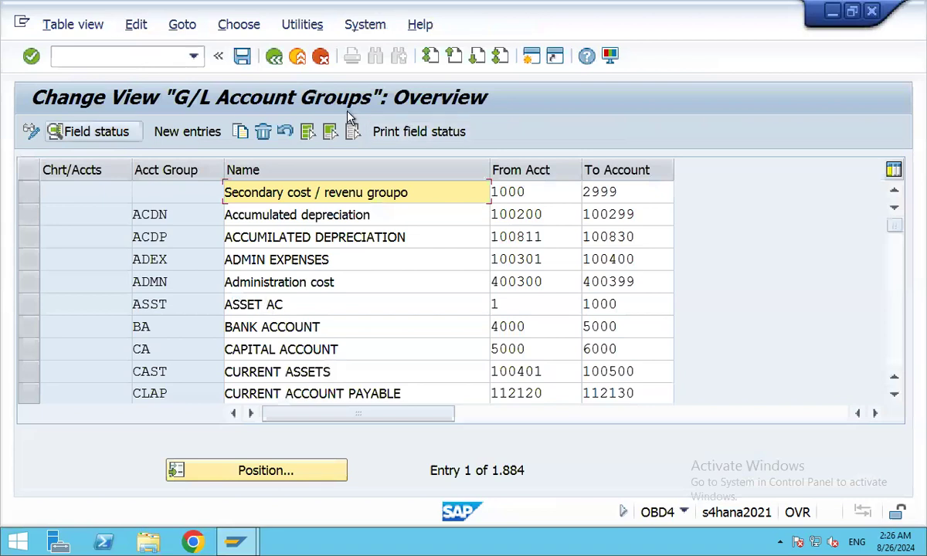
left_click(262, 473)
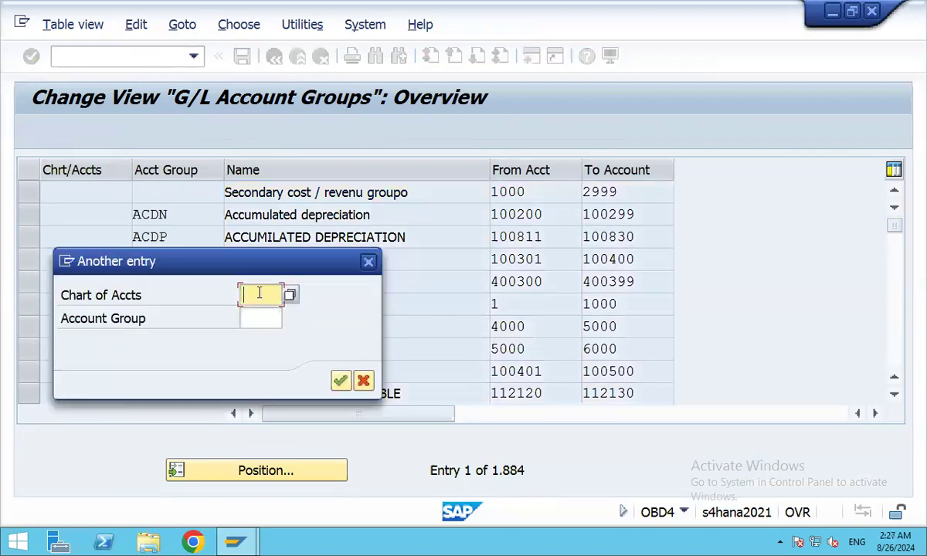
type("3")
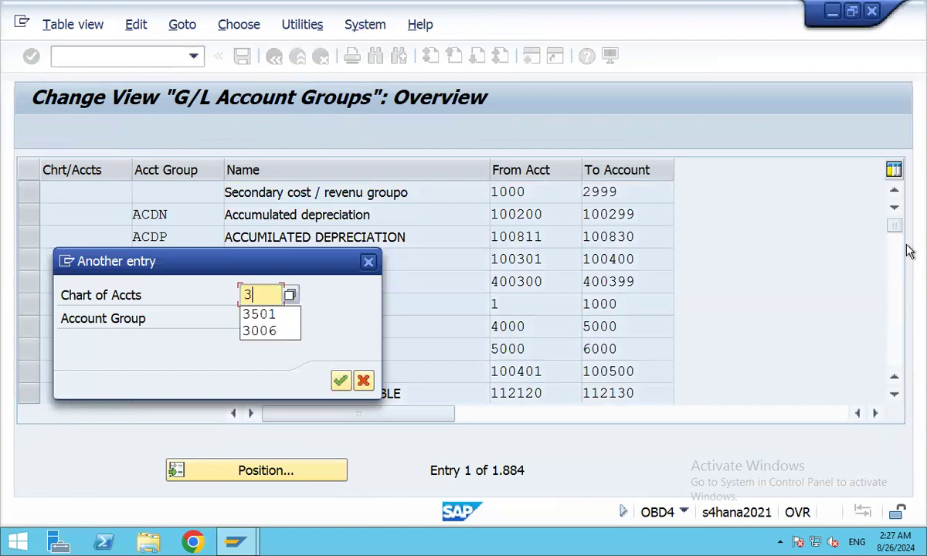
type("501")
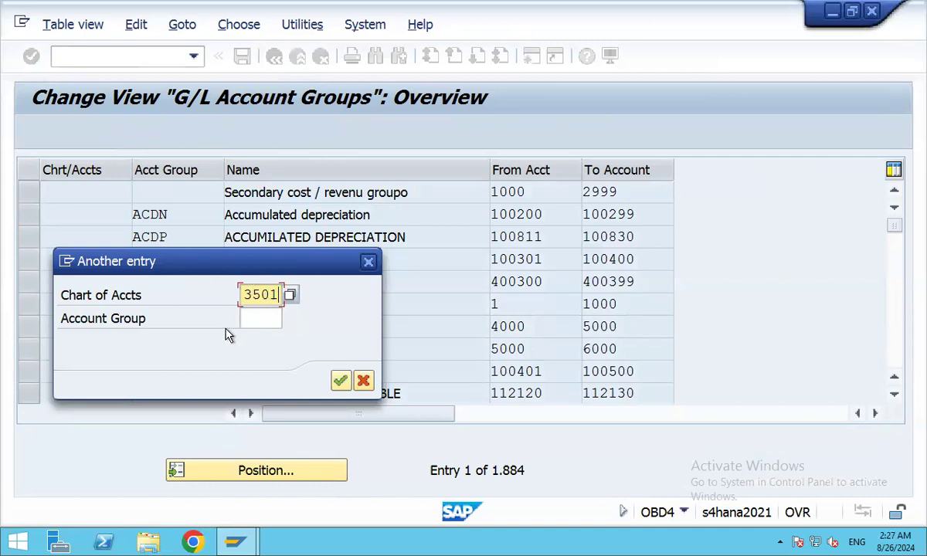
left_click(341, 382)
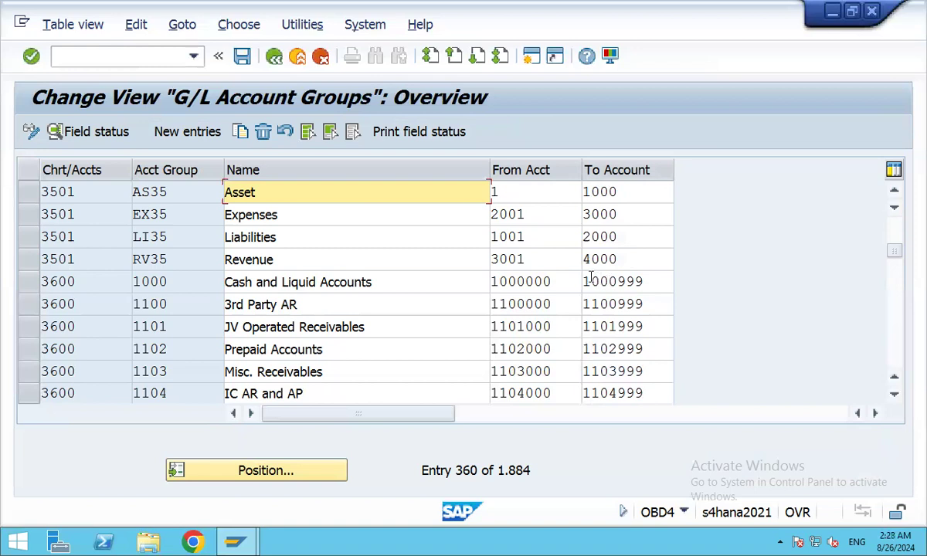
Return from the OBD4 account groups overview to the SAP Easy Access menu.
left_click(274, 58)
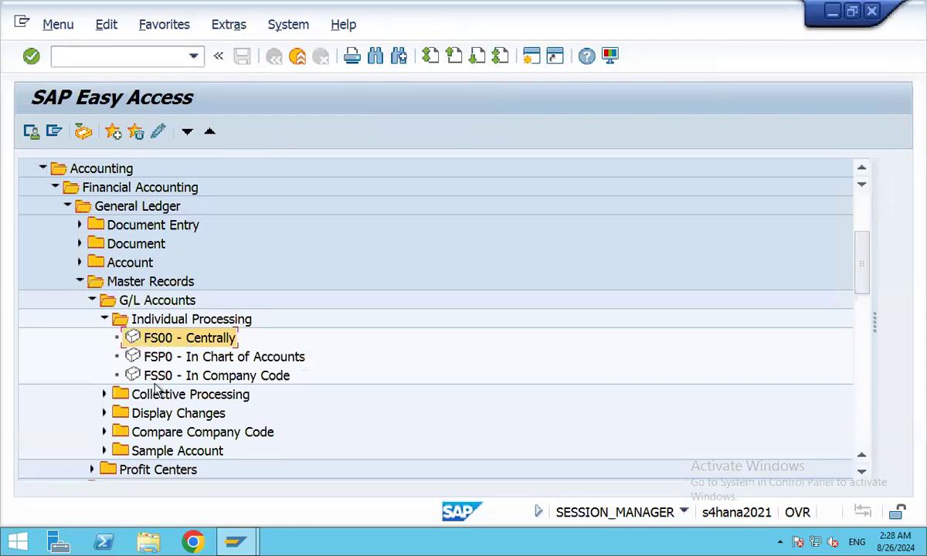
Collapse the Individual Processing, G/L Accounts, Master Records, General Ledger and Financial Accounting folders.
left_click(105, 319)
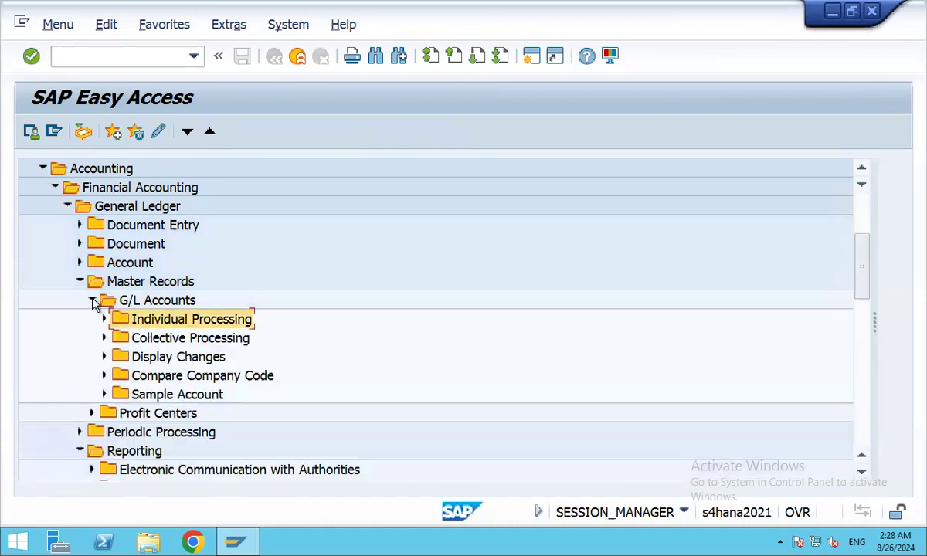
left_click(91, 300)
left_click(80, 281)
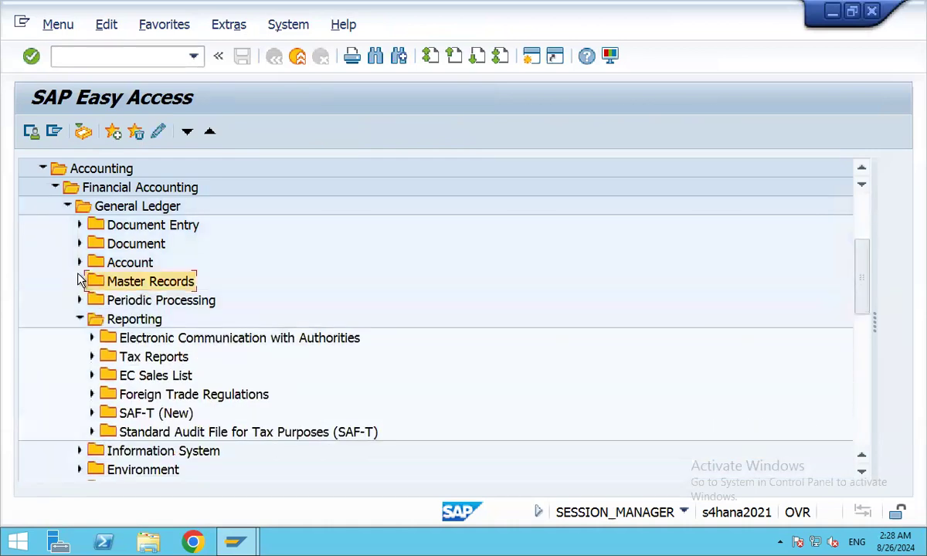
left_click(67, 206)
left_click(55, 189)
Run /nfs00 to reopen central G/L account editing for company code 3501.
left_click(109, 58)
type("/")
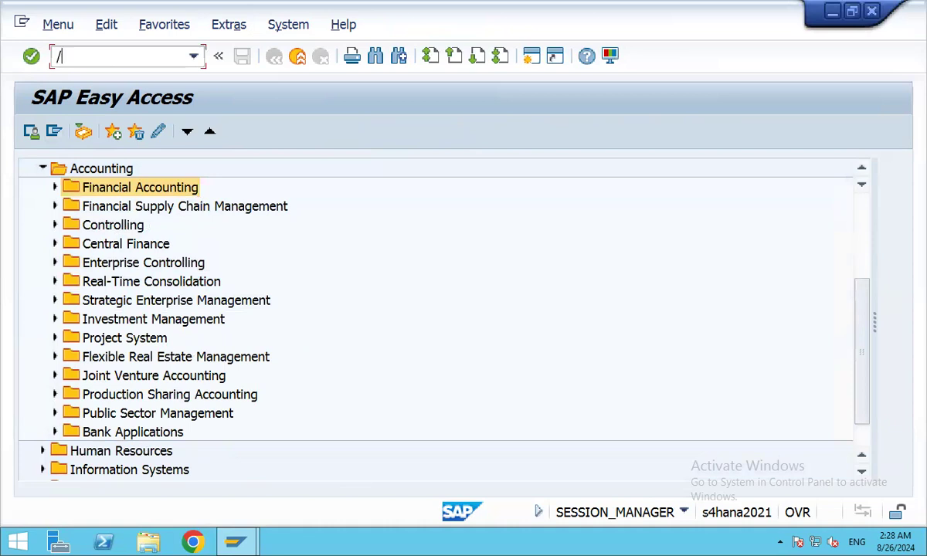
type("nfs00")
key("Return")
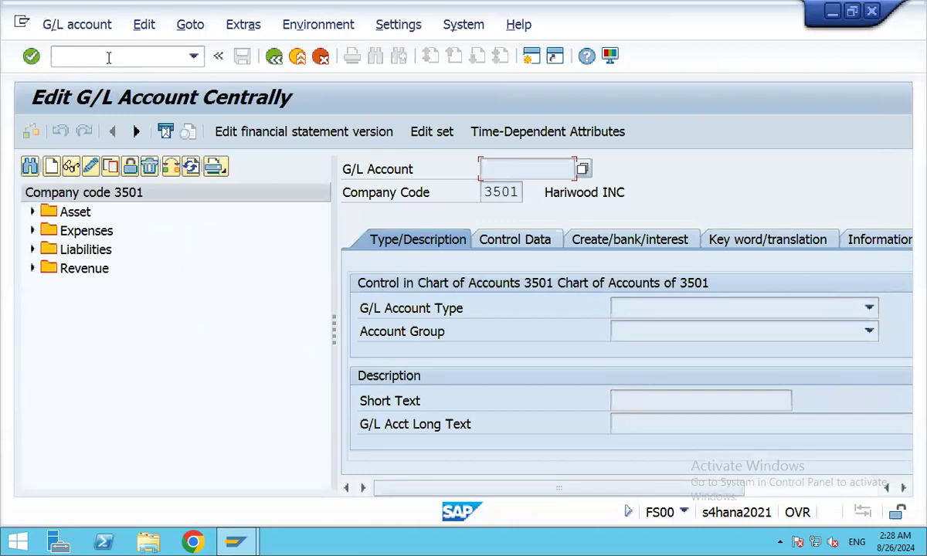
Rerun FS00 and expand the Expenses folder down to 2043 Stationery A/c.
left_click(106, 56)
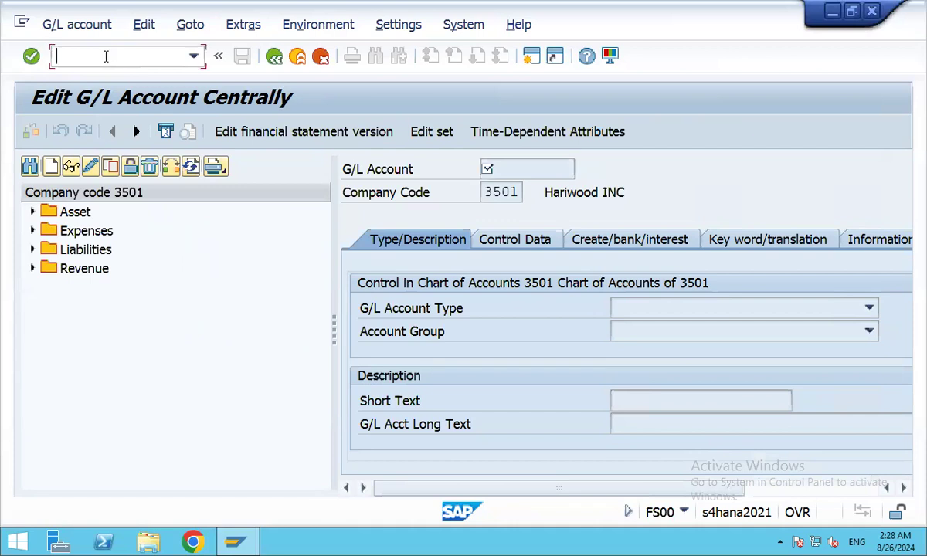
type("/nfs00")
left_click(33, 231)
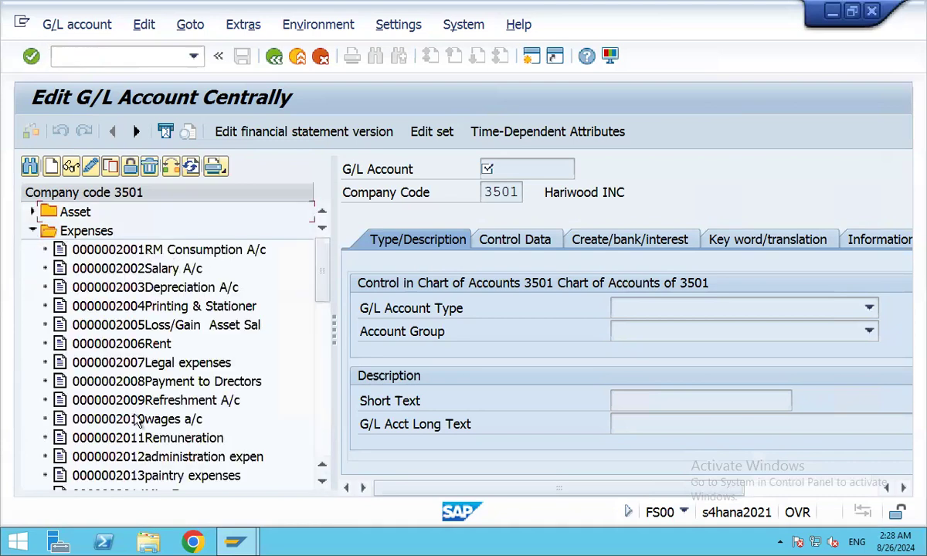
scroll(137, 418, "down", 2)
scroll(138, 419, "down", 9)
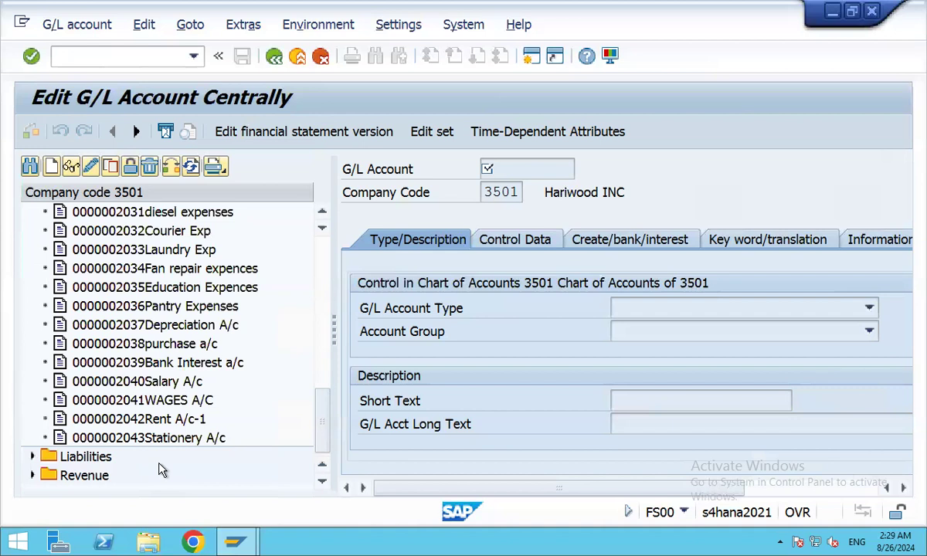
left_click(464, 26)
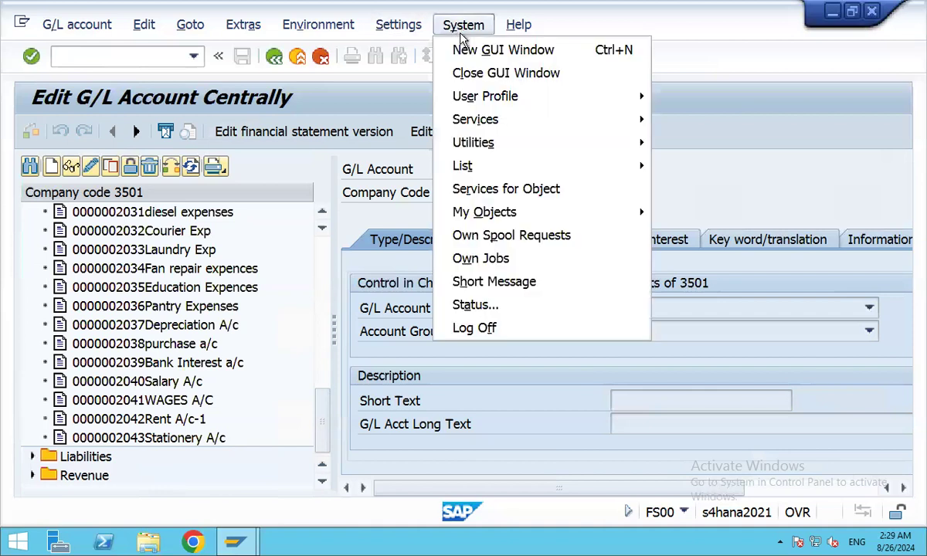
Open a second session window running OBD4 for the G/L account groups.
left_click(448, 48)
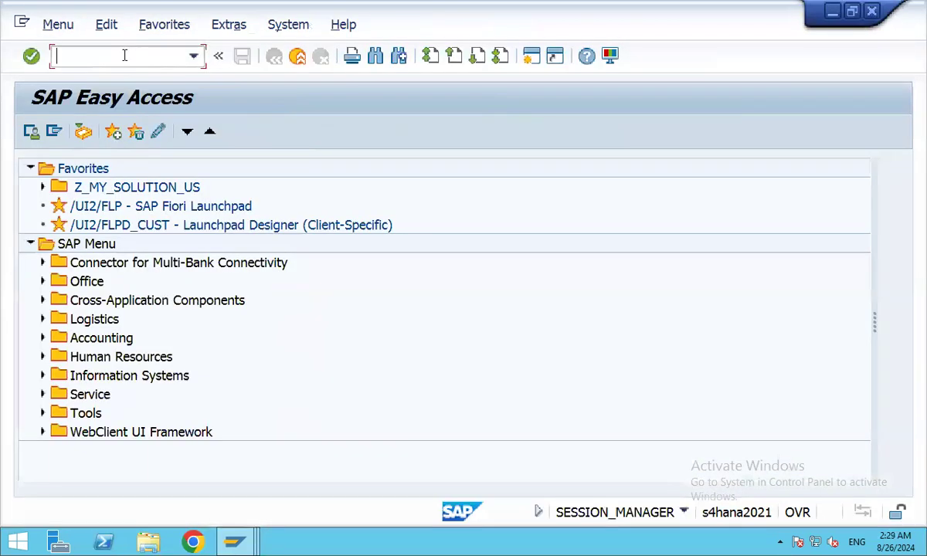
type("/nobd4")
key("Return")
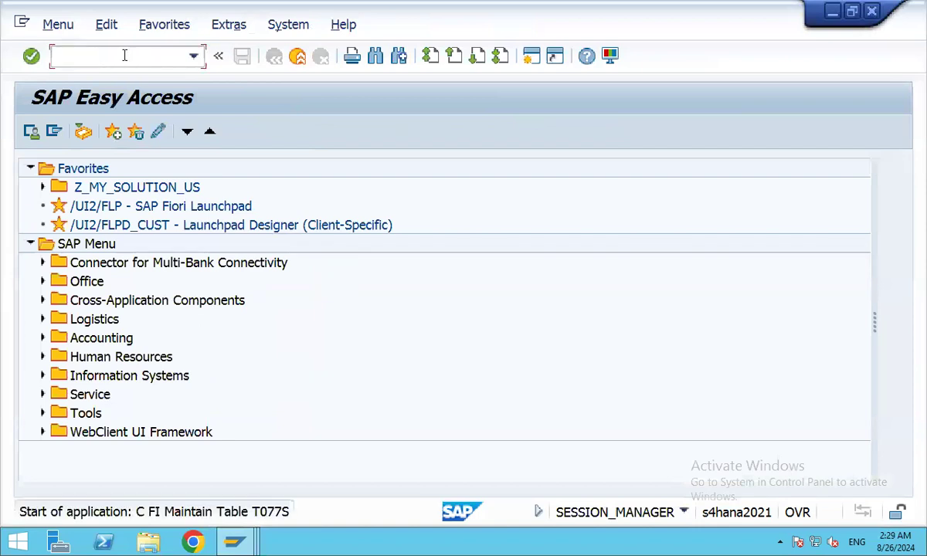
Position the account groups list at chart of accounts 3501, where Expenses EX35 covers 2001–3000.
left_click(267, 470)
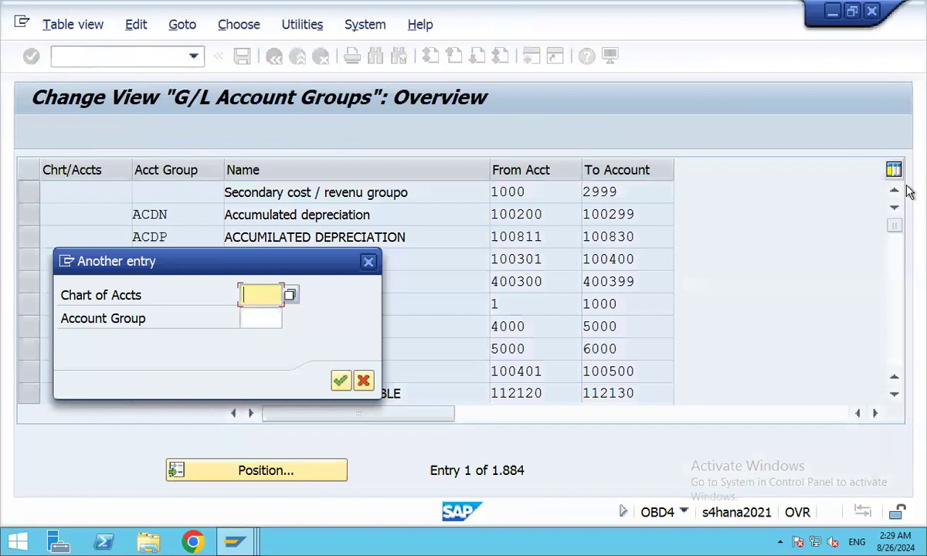
type("3501")
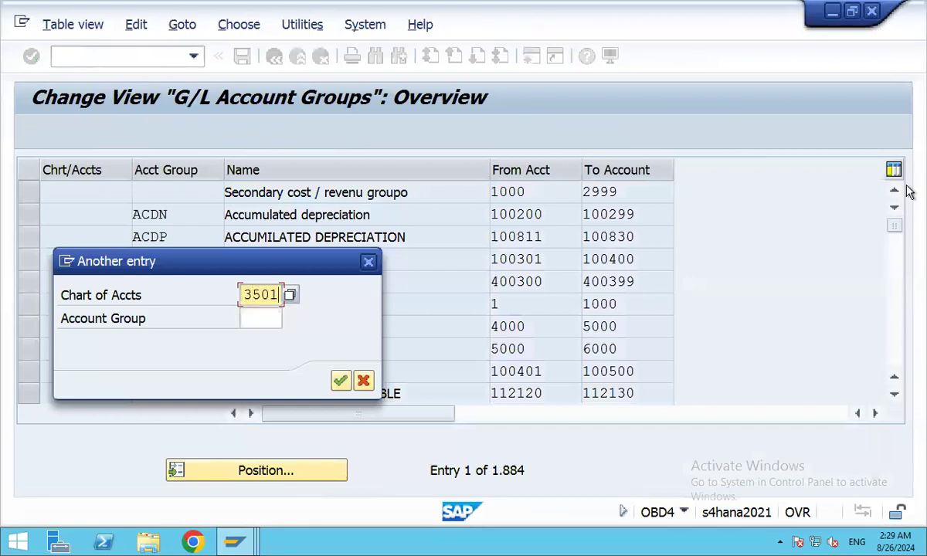
key("Return")
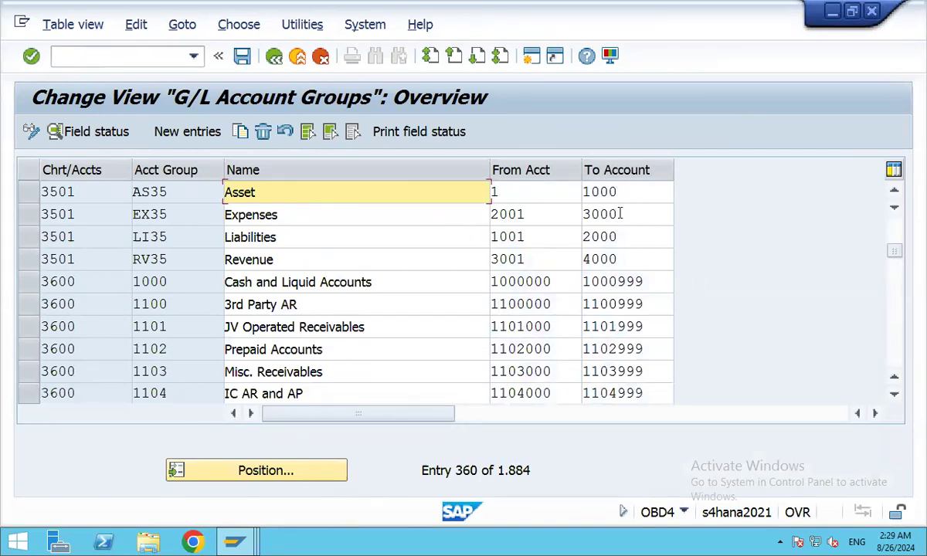
scroll(803, 232, "down", 2)
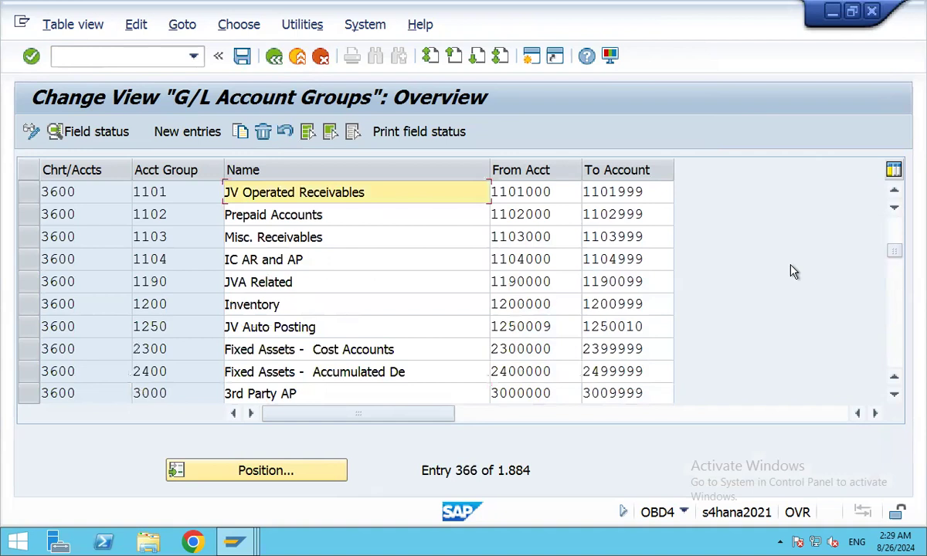
scroll(792, 271, "up", 2)
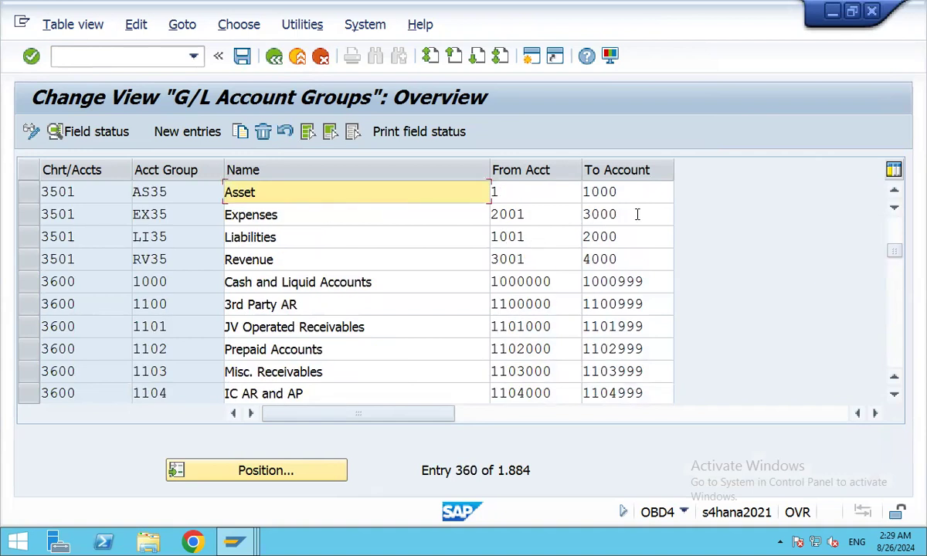
left_click(238, 543)
Return to the Edit G/L Account Centrally window showing accounts through 2043.
left_click(207, 417)
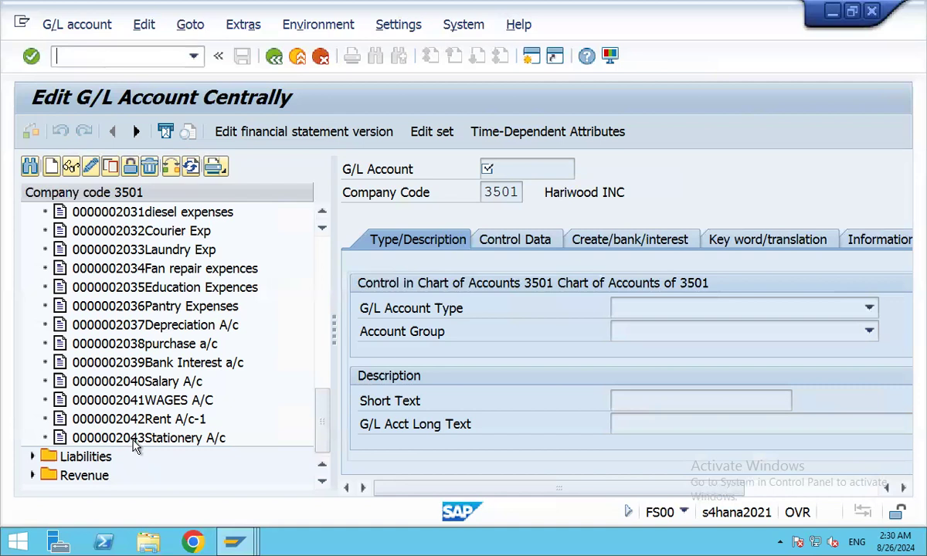
Create new G/L account 2044 in company code 3501 and list the account types.
left_click(51, 166)
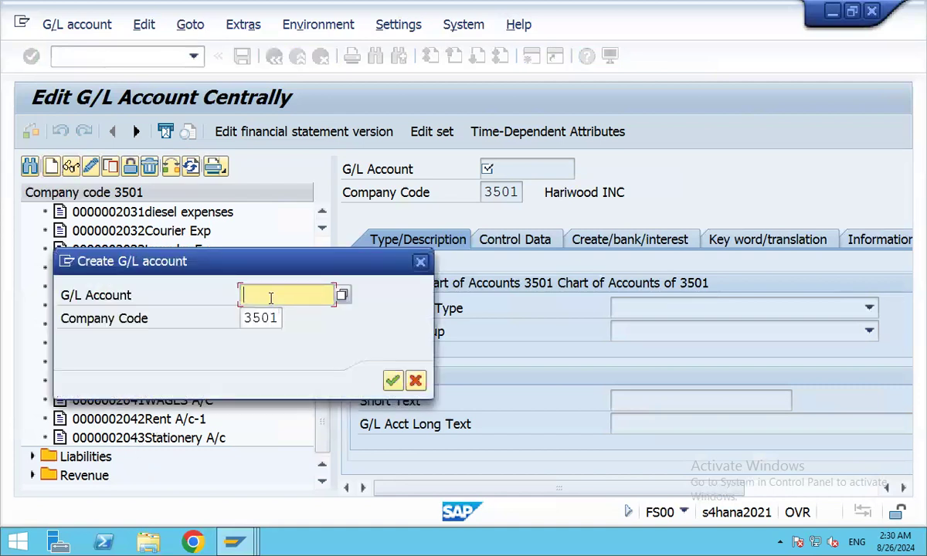
type("2044")
key("Return")
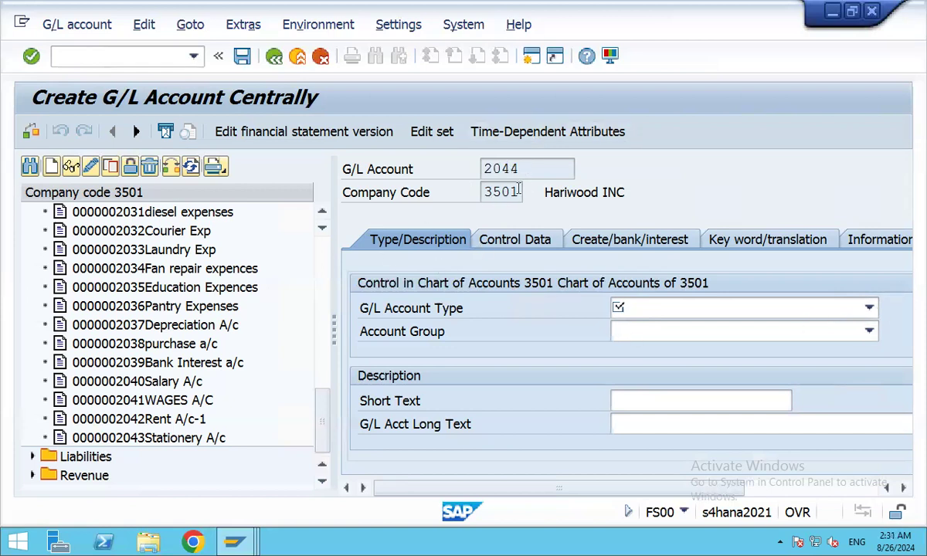
left_click(868, 309)
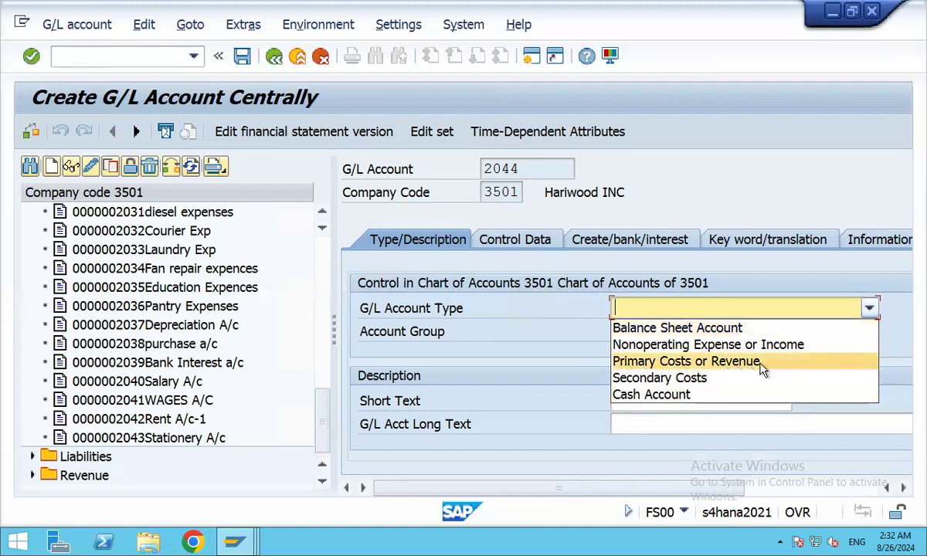
Set account 2044's type to Primary Costs or Revenue and its group to Expenses.
left_click(697, 368)
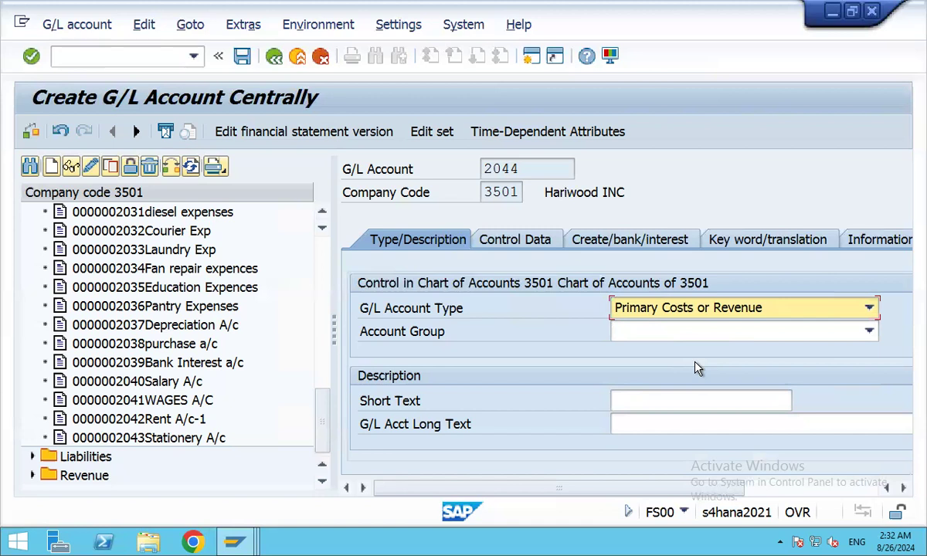
left_click(868, 330)
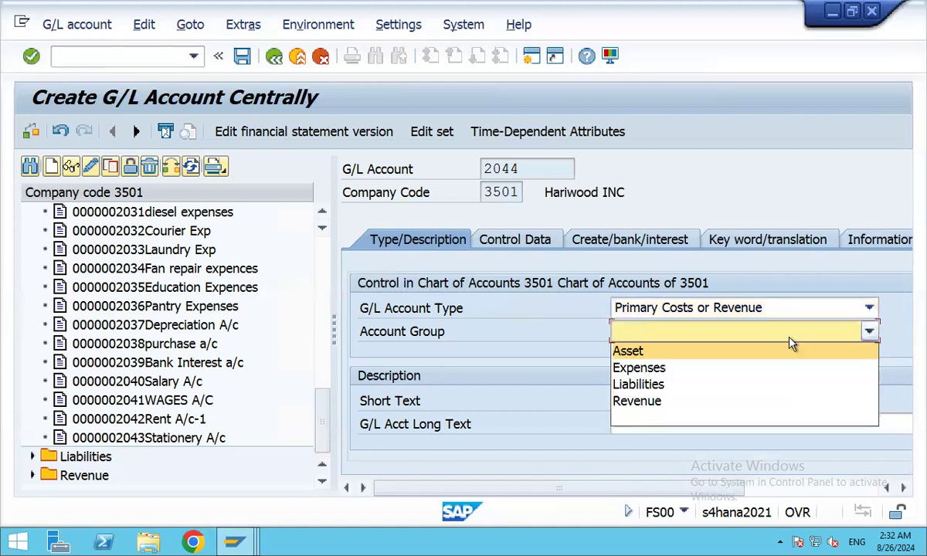
left_click(645, 369)
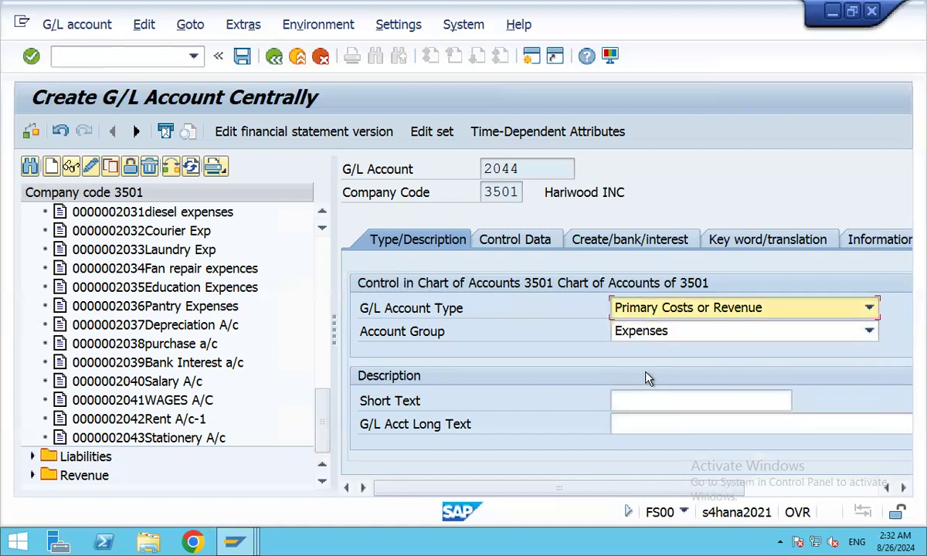
Enter the short text 'Courier Expenses 2' and widen the details pane to show full labels.
left_click(688, 400)
type("Cou")
type("rie")
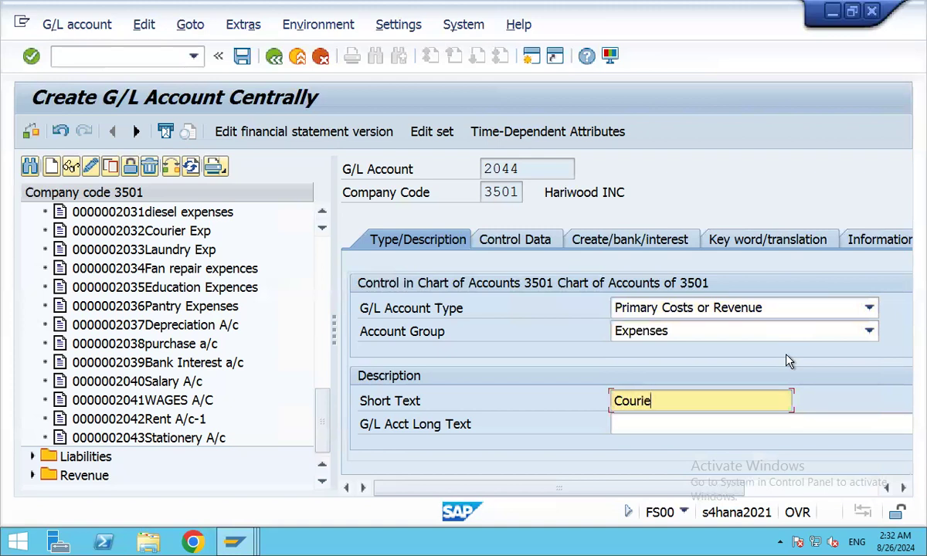
type("r Expenses ")
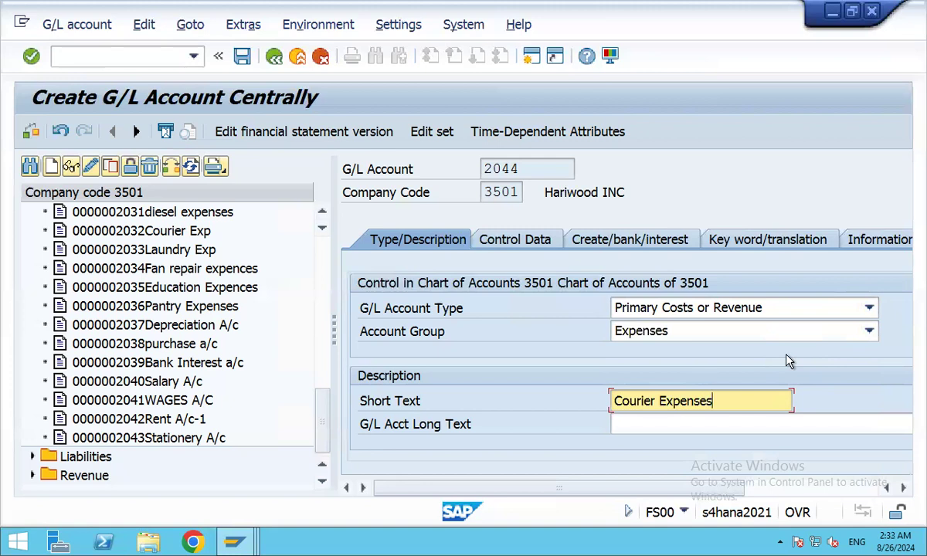
type("2")
scroll(522, 340, "down", 3)
scroll(494, 337, "up", 3)
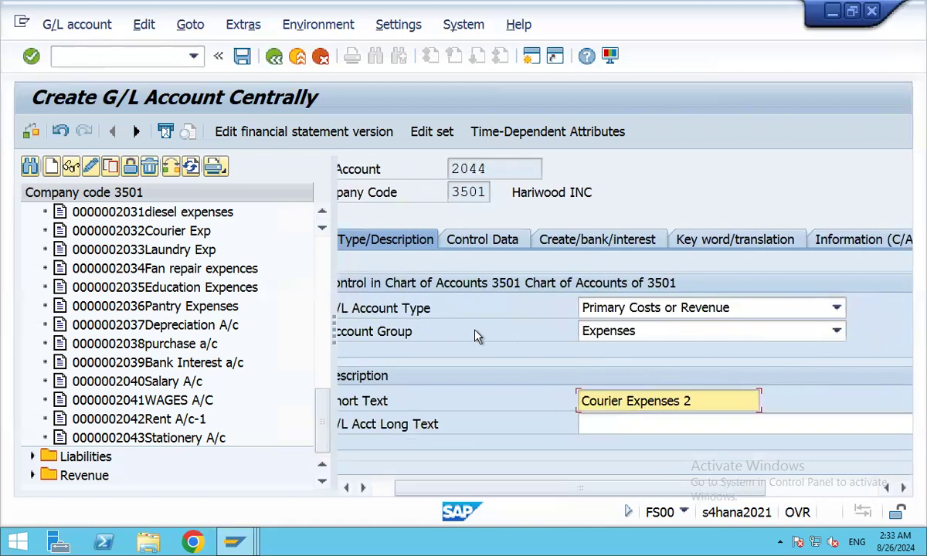
left_click_drag(334, 330, 192, 330)
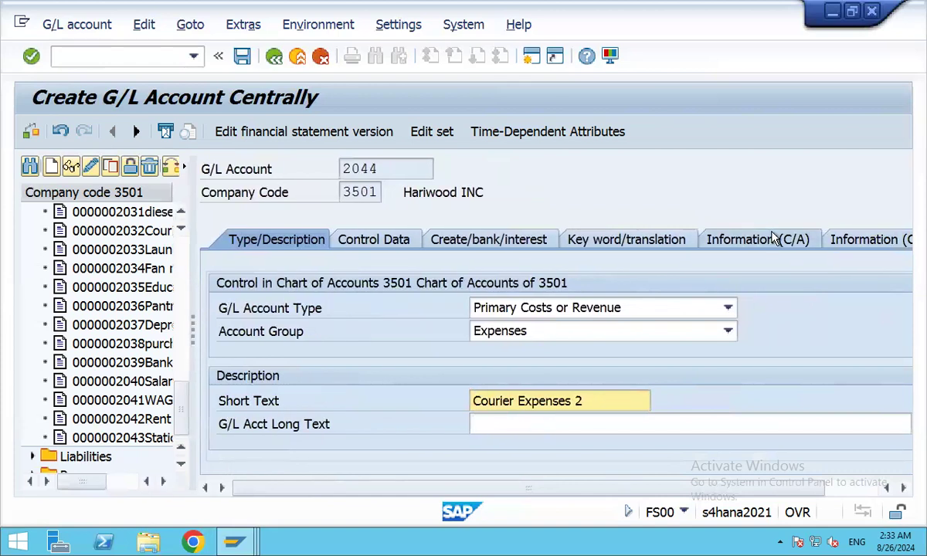
left_click(375, 240)
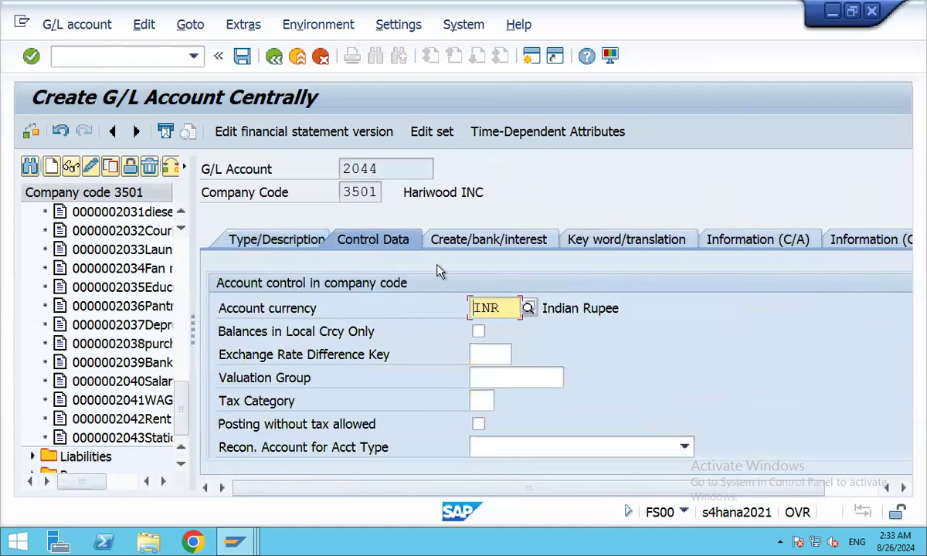
scroll(701, 337, "down", 2)
scroll(672, 329, "up", 2)
scroll(837, 309, "down", 2)
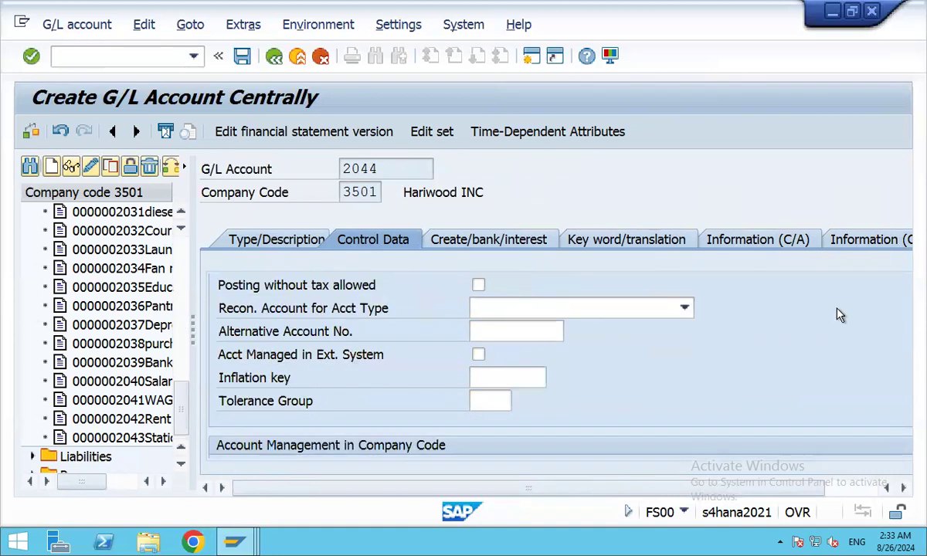
scroll(840, 315, "down", 1)
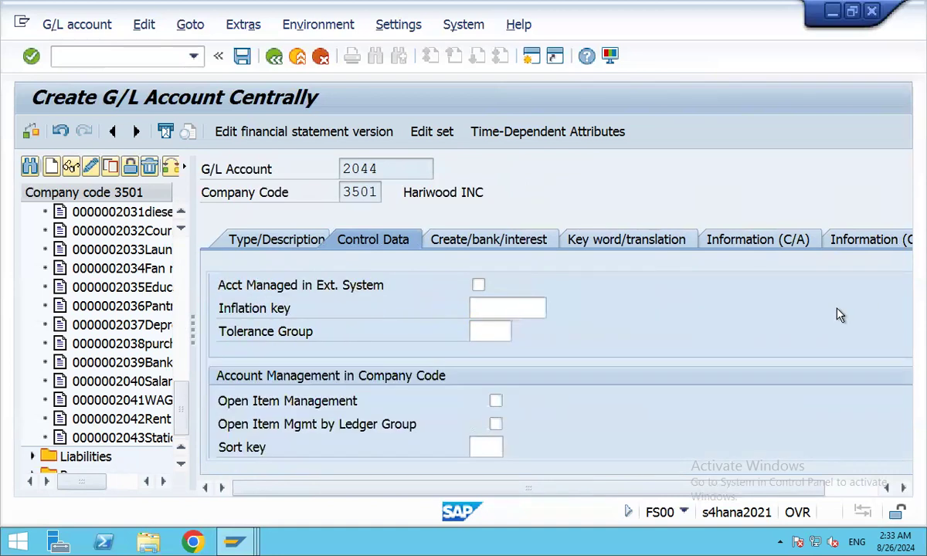
scroll(840, 315, "up", 1)
scroll(840, 315, "down", 1)
scroll(840, 315, "down", 2)
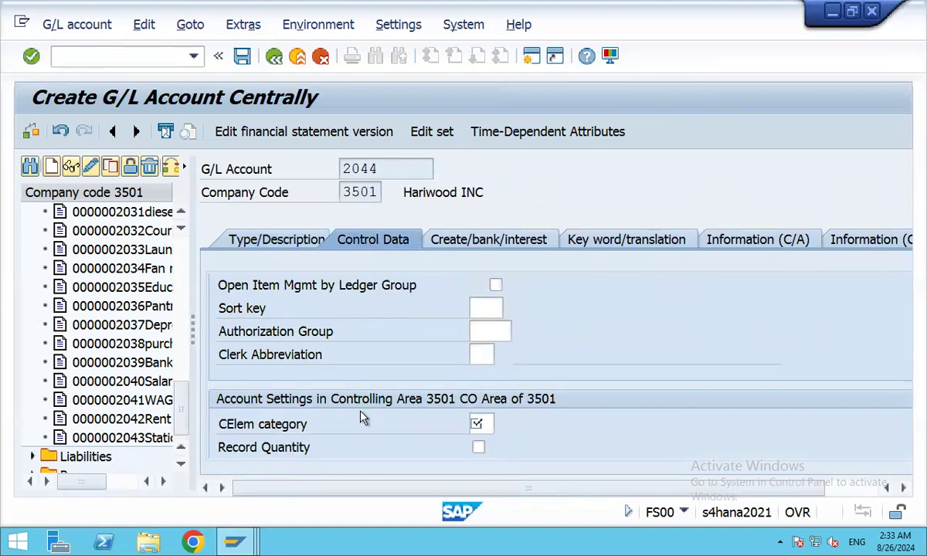
left_click(488, 307)
Pick sort key 001 Posting date from the value list for account 2044.
left_click(512, 310)
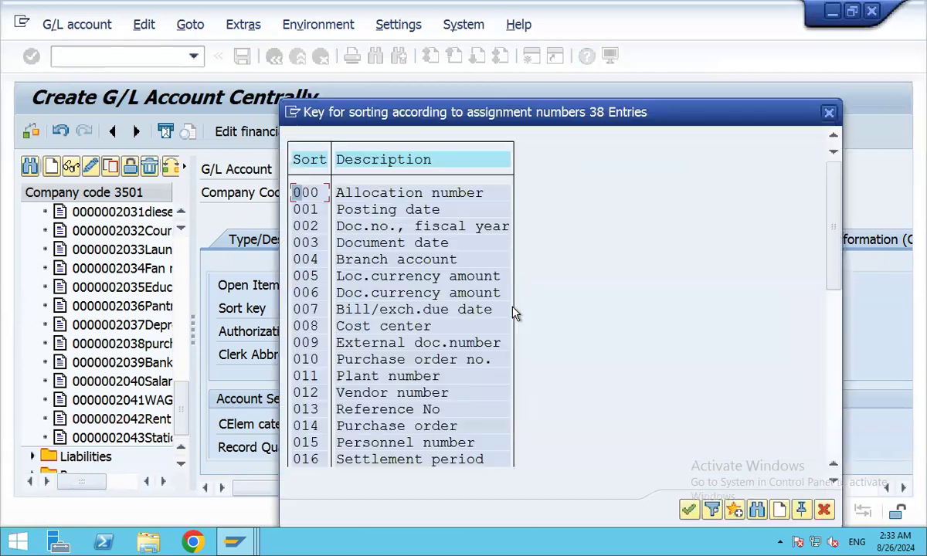
double_click(361, 216)
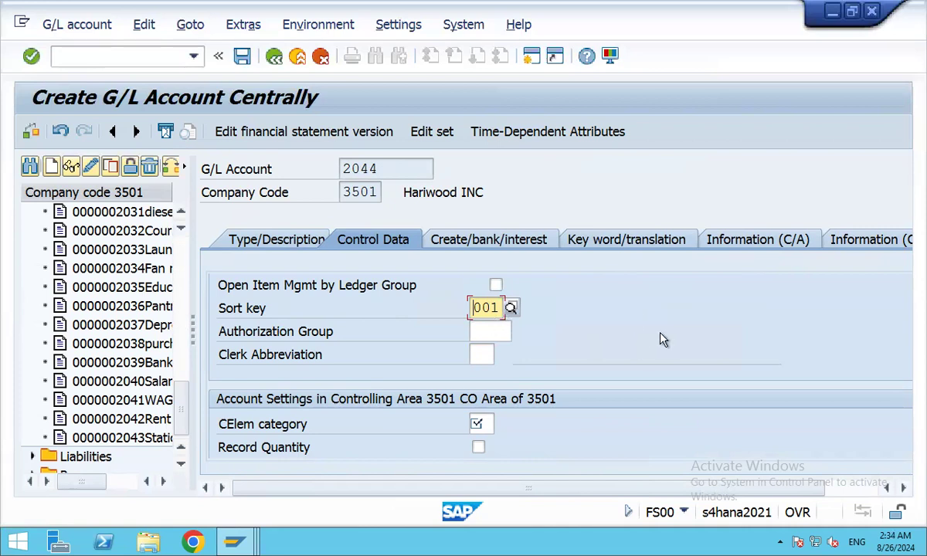
scroll(662, 340, "down", 1)
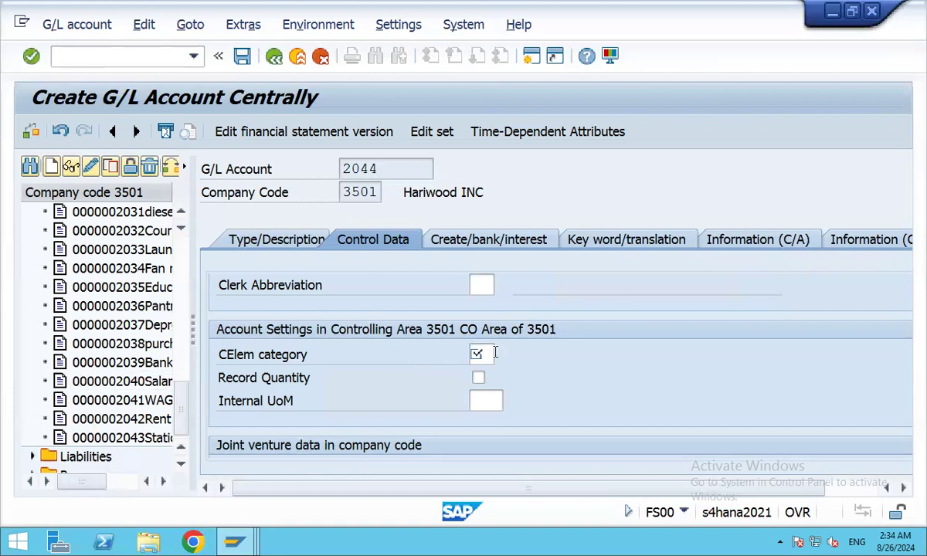
Pick cost element category 01 Primary costs from the CElem category value list.
left_click(485, 354)
left_click(502, 354)
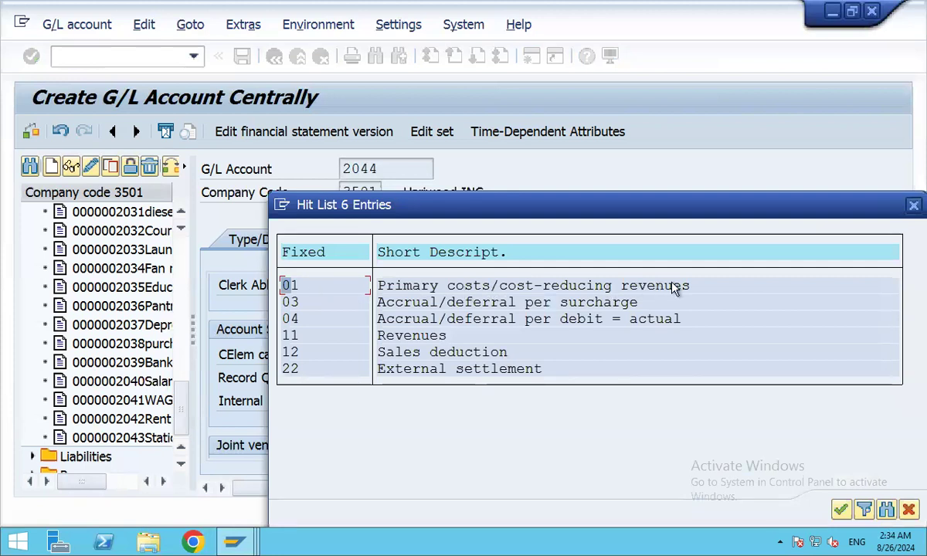
double_click(482, 285)
scroll(682, 368, "down", 5)
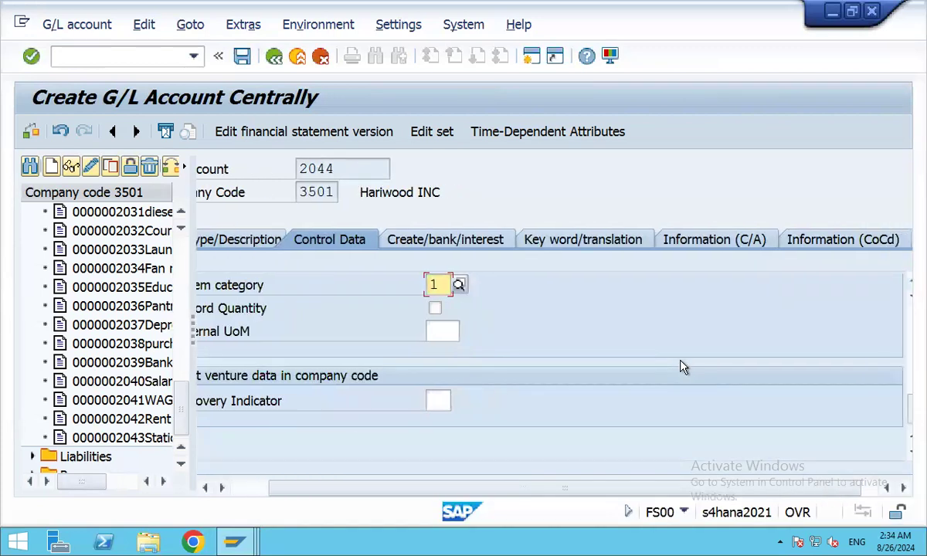
scroll(683, 368, "up", 5)
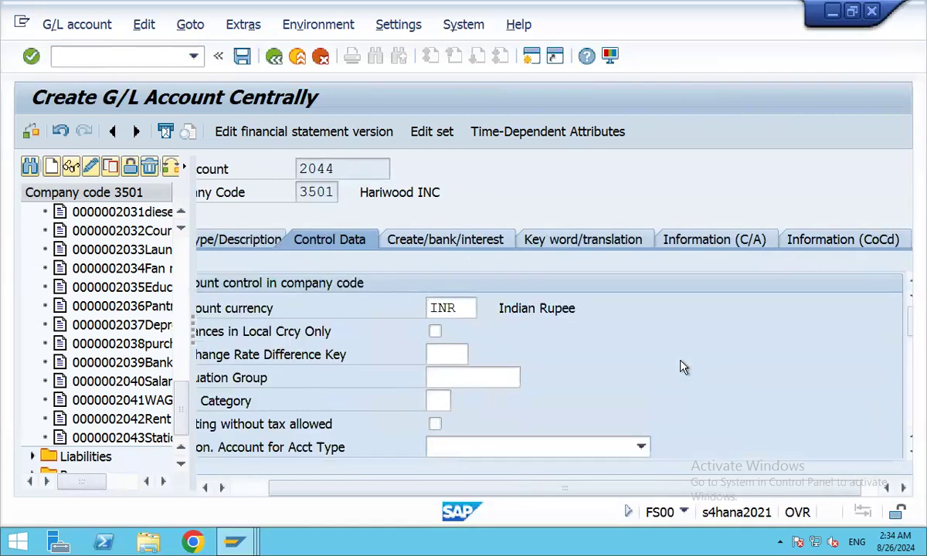
left_click(443, 241)
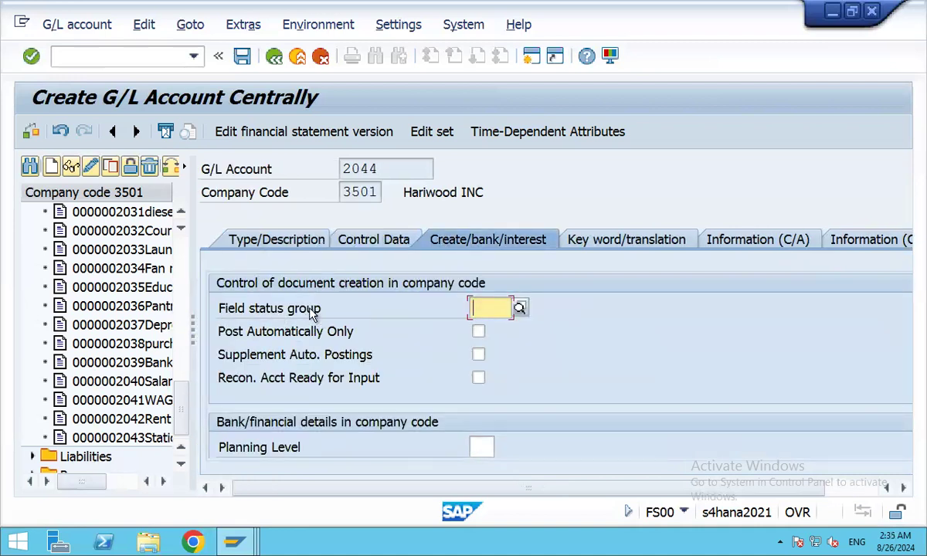
Choose field status group G004 Expense A/c from the search help list.
left_click(521, 307)
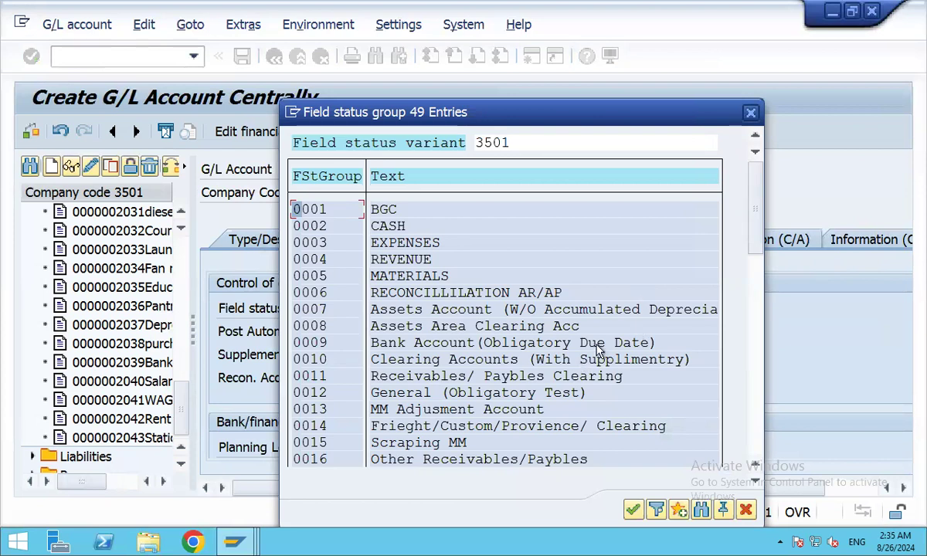
scroll(598, 349, "down", 3)
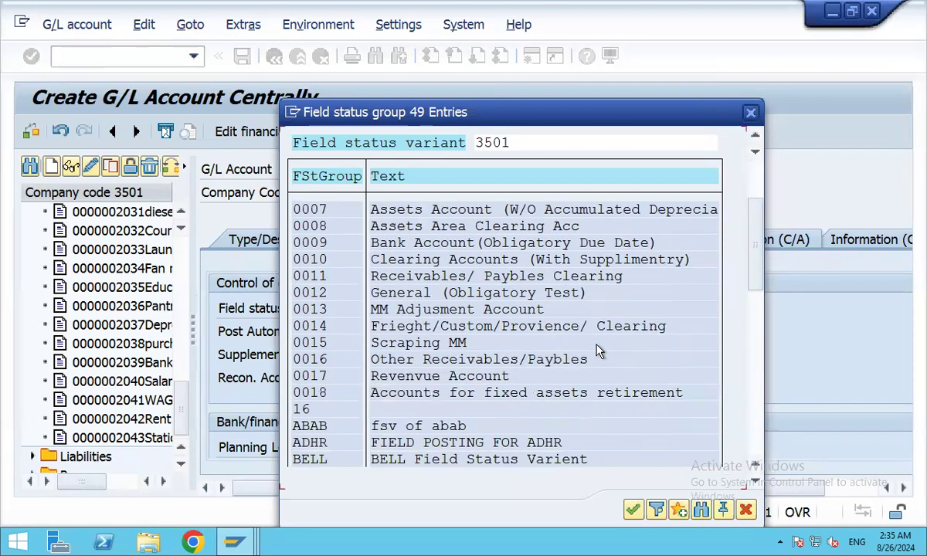
scroll(598, 350, "down", 3)
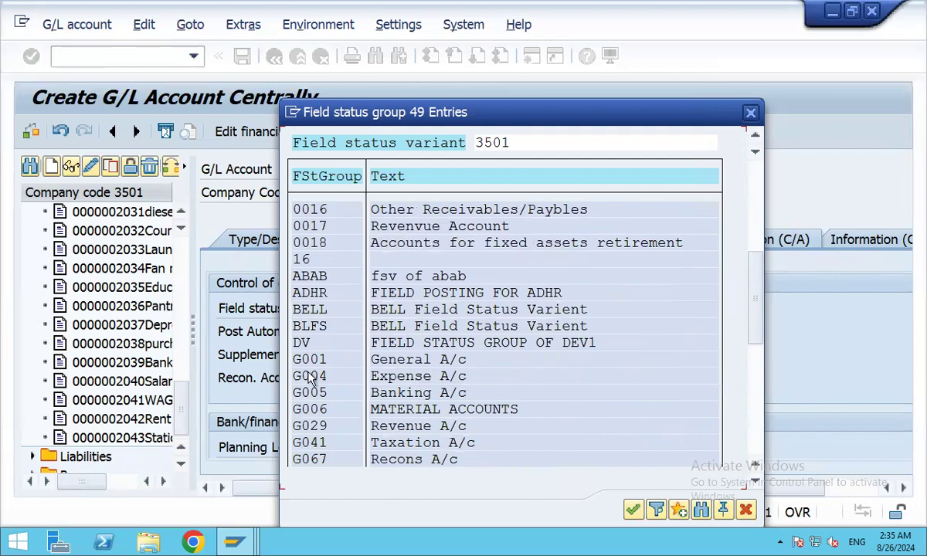
double_click(396, 382)
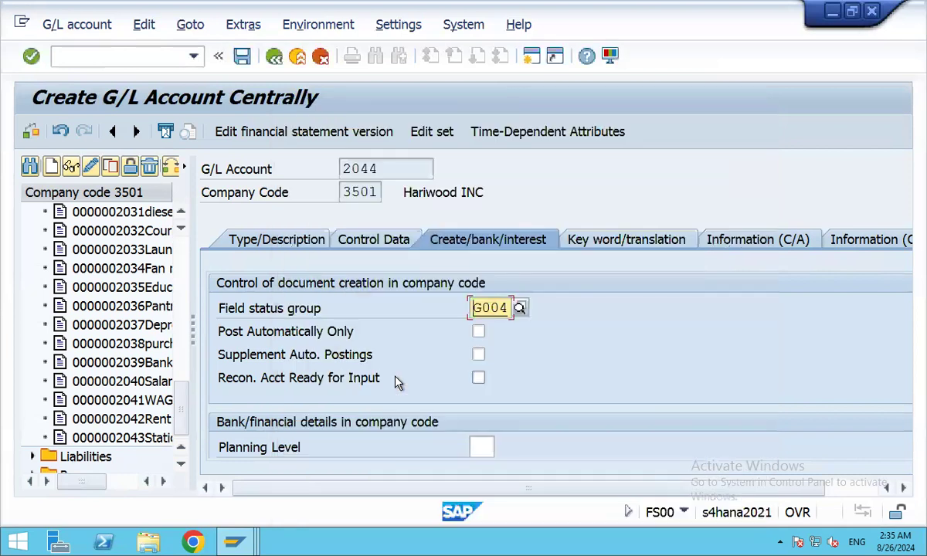
scroll(809, 313, "down", 5)
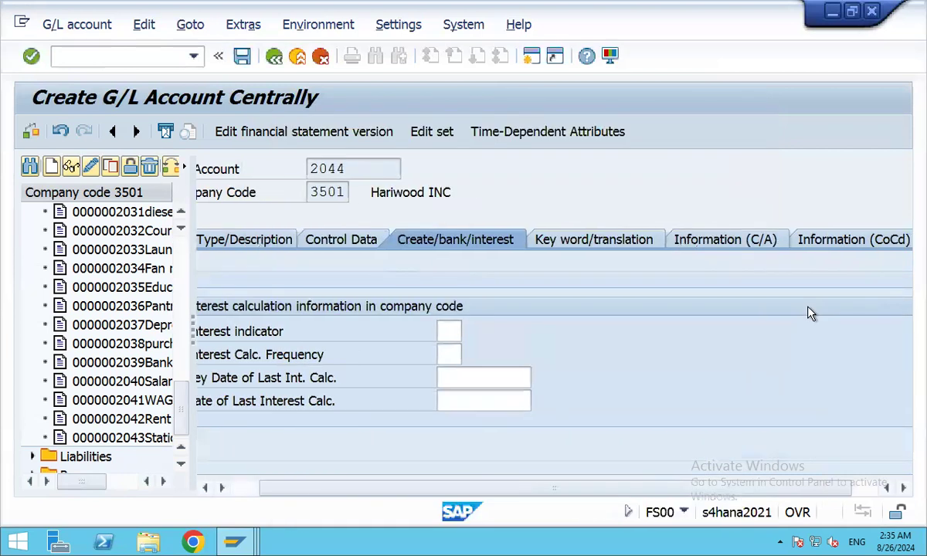
scroll(809, 313, "up", 5)
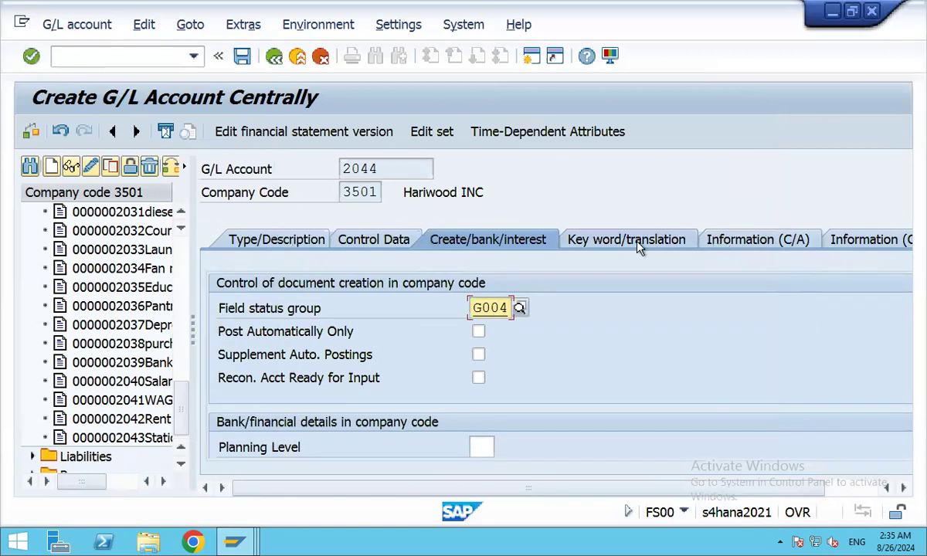
On the Key word/translation tab, enter keyword AAA with language English.
left_click(627, 242)
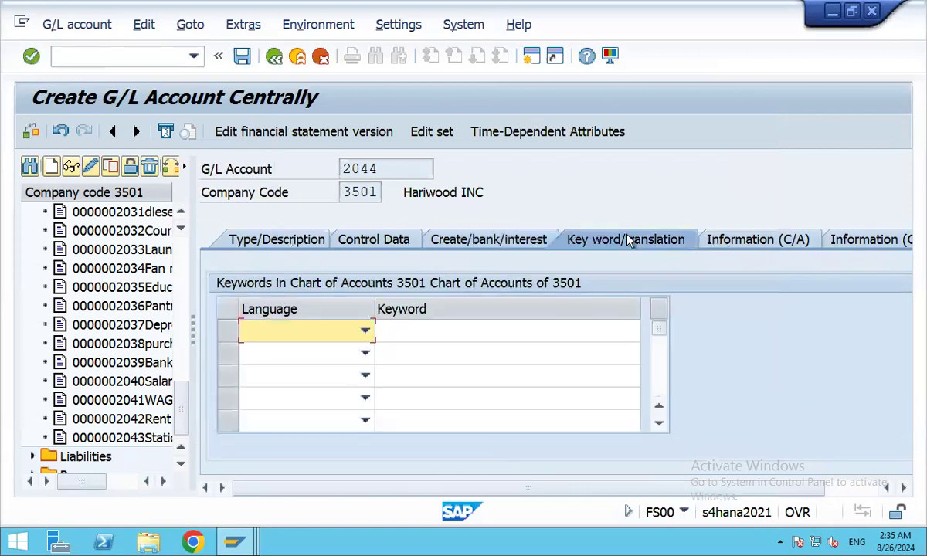
left_click(361, 333)
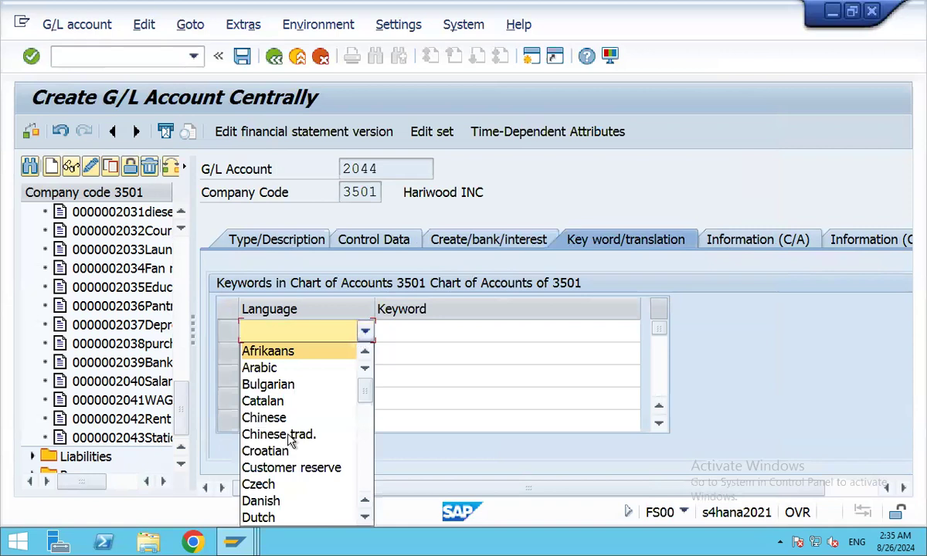
scroll(289, 429, "down", 1)
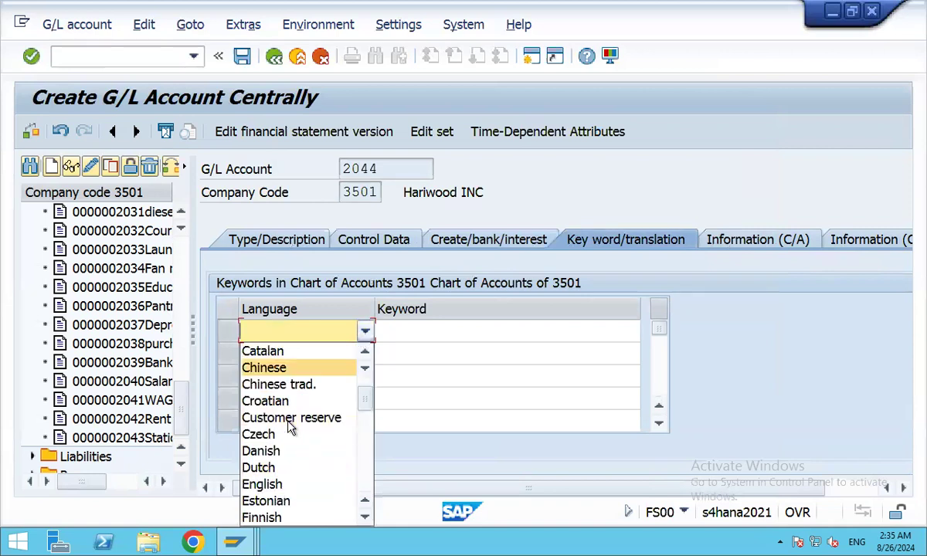
left_click(275, 477)
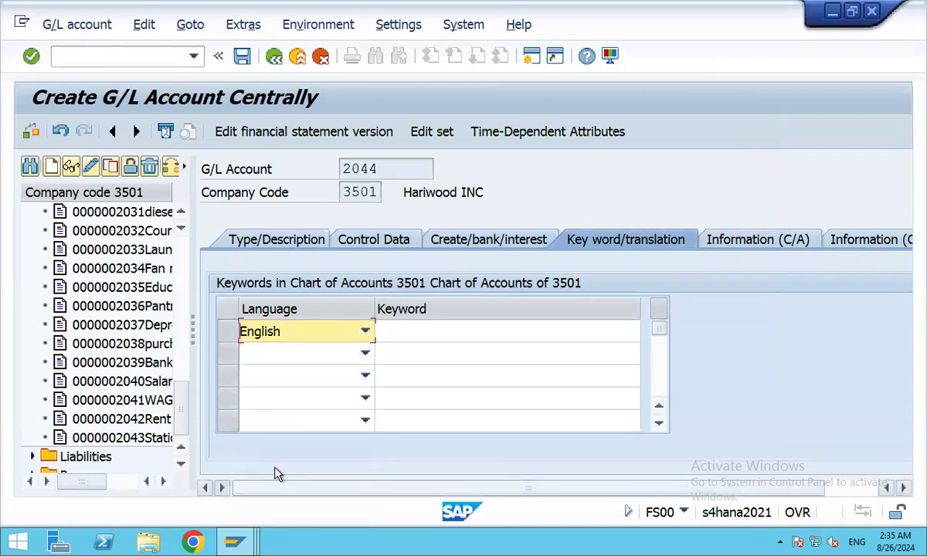
left_click(402, 332)
type("AAA")
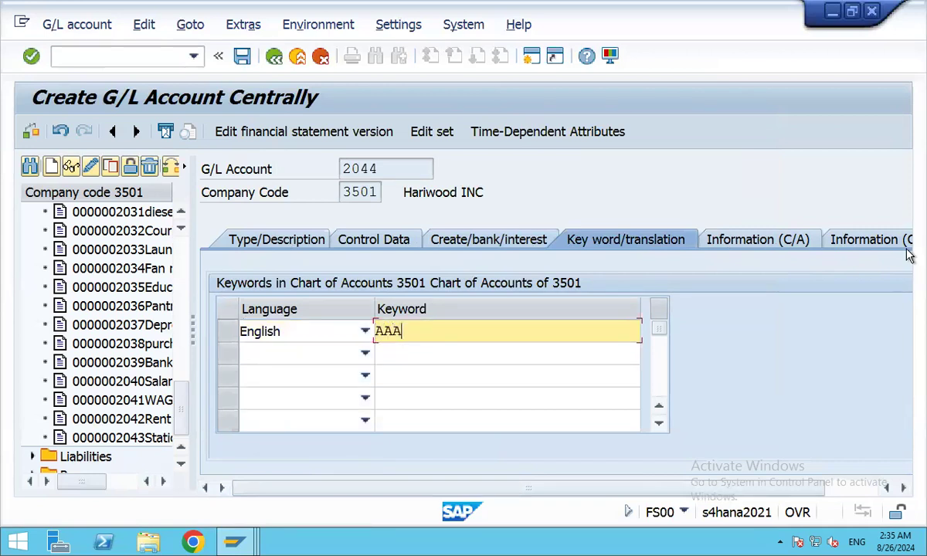
scroll(821, 332, "down", 1)
scroll(821, 332, "up", 1)
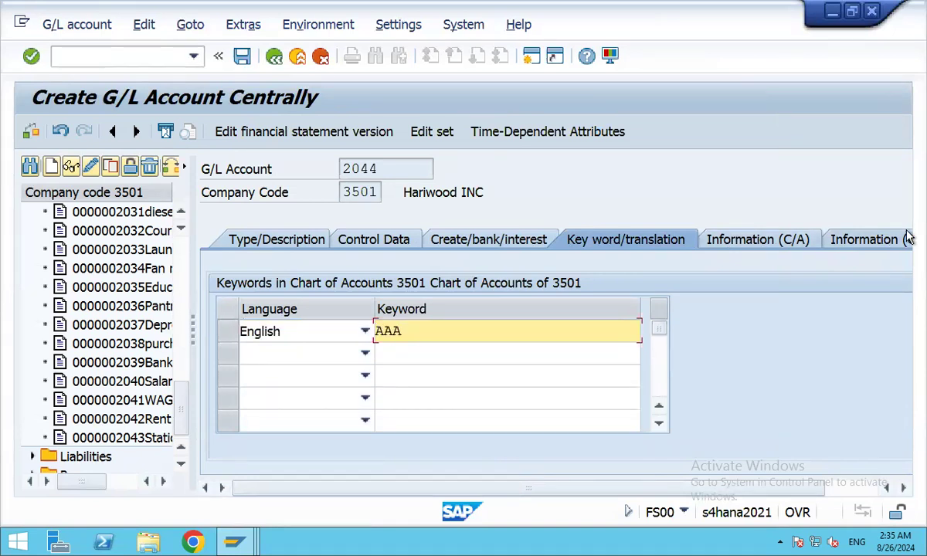
Save account 2044, then expand the Asset folder to review accounts 1–14.
left_click(241, 56)
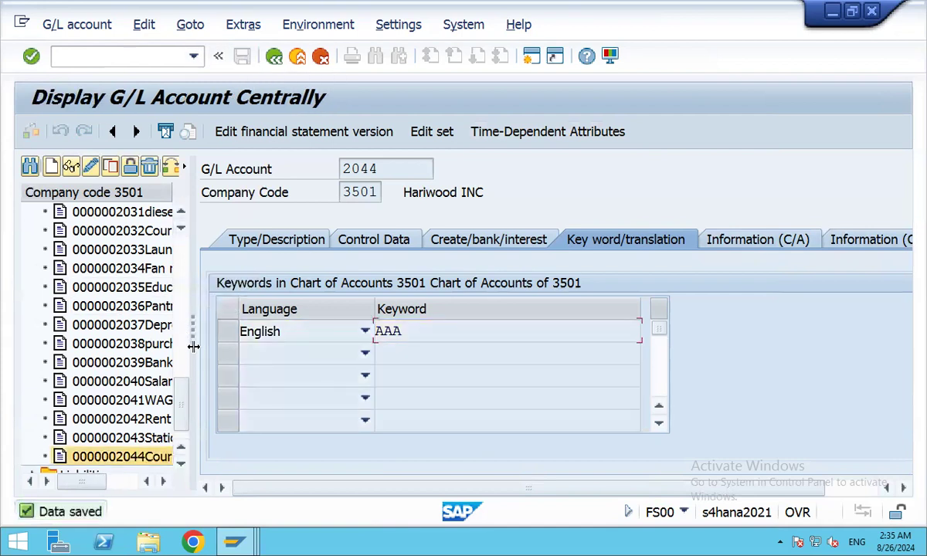
left_click_drag(193, 334, 347, 332)
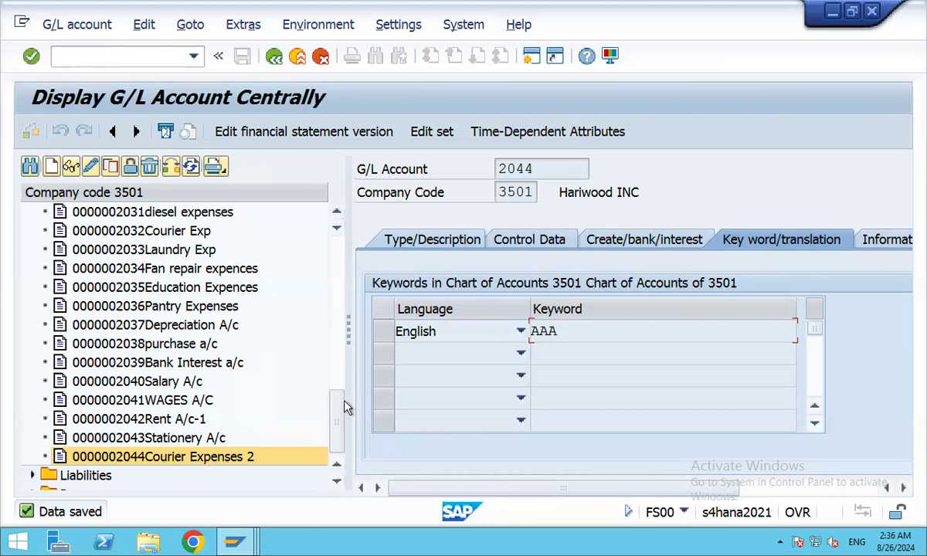
scroll(337, 340, "up", 1)
scroll(337, 339, "up", 10)
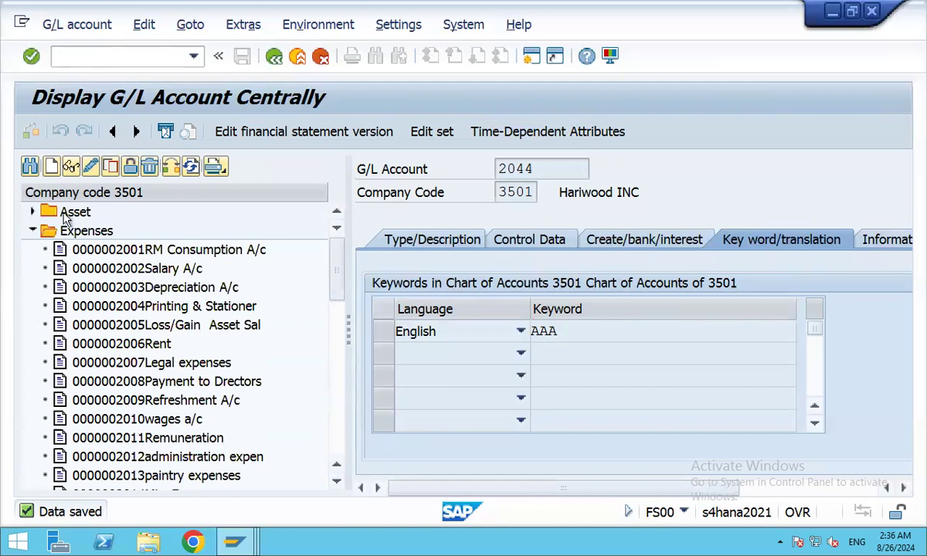
left_click(33, 213)
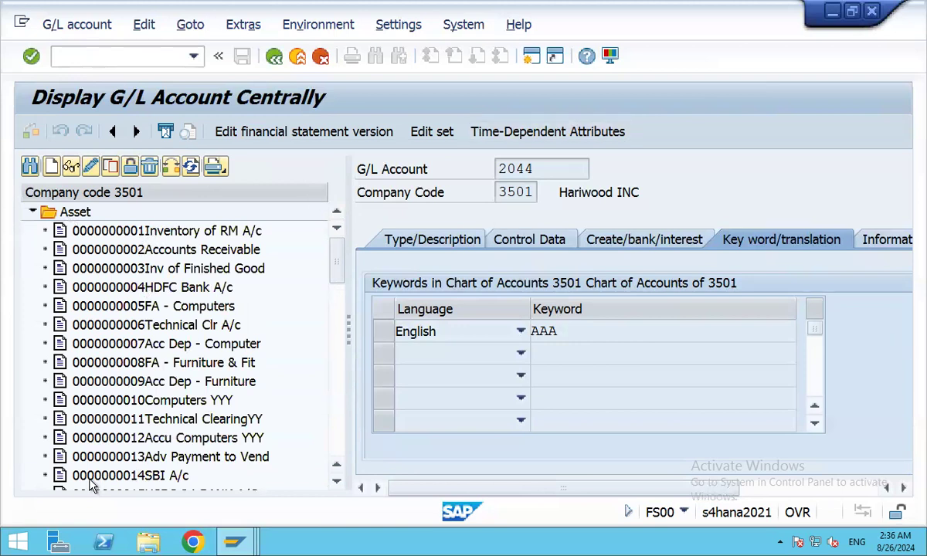
left_click(232, 543)
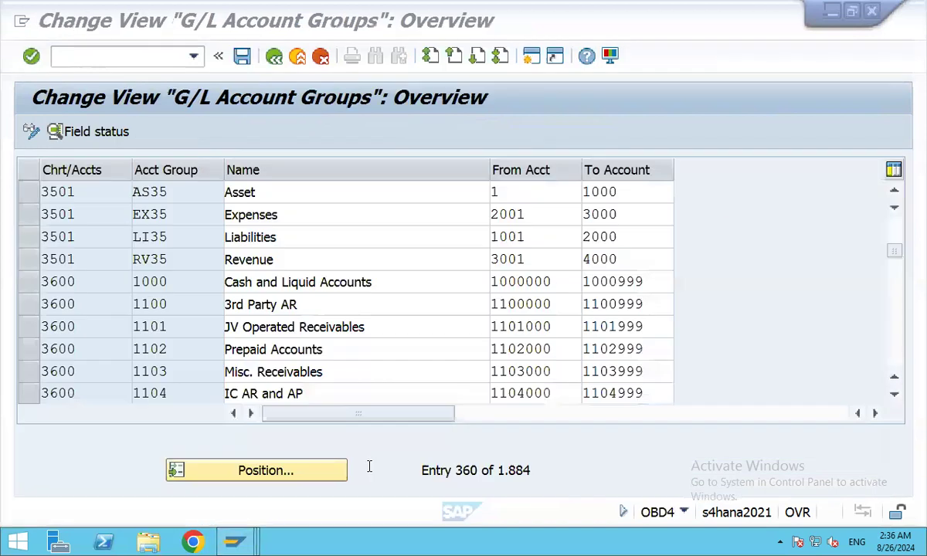
left_click(349, 442)
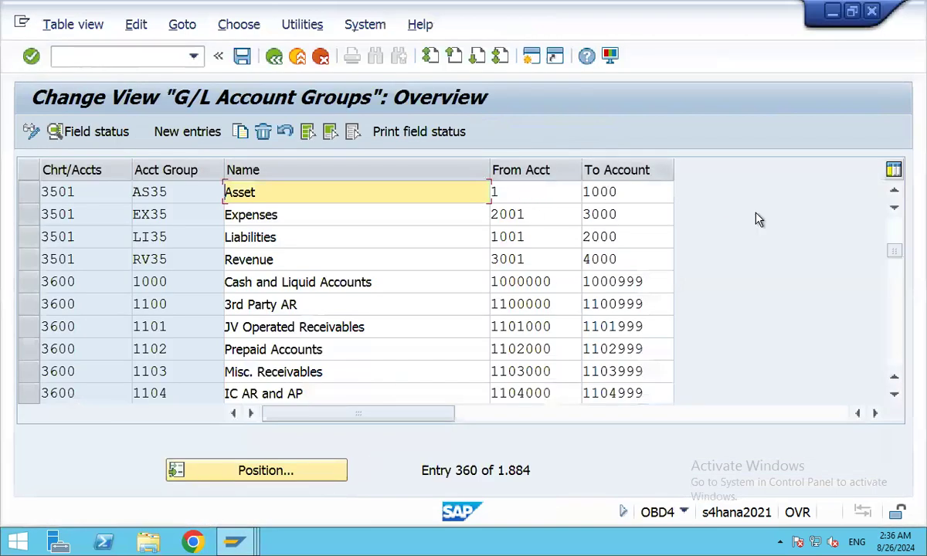
left_click(229, 544)
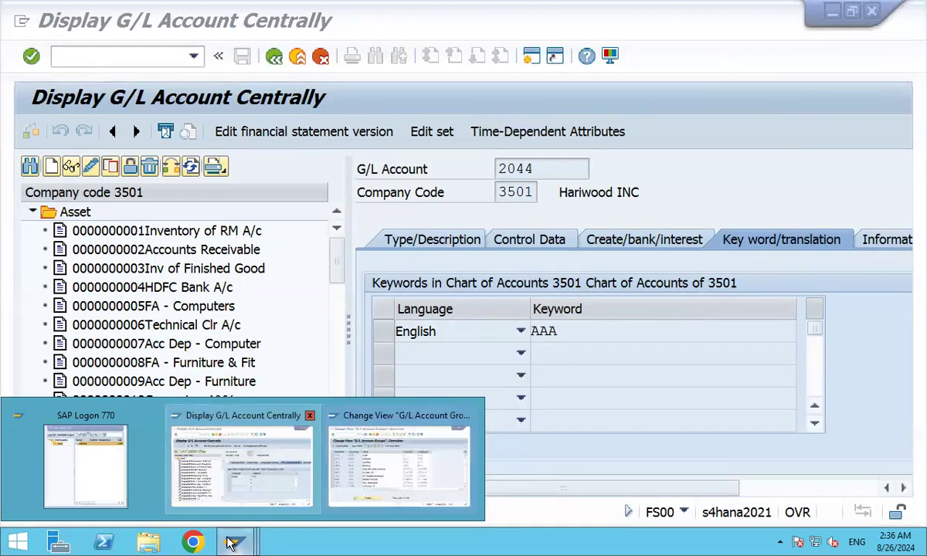
left_click(242, 463)
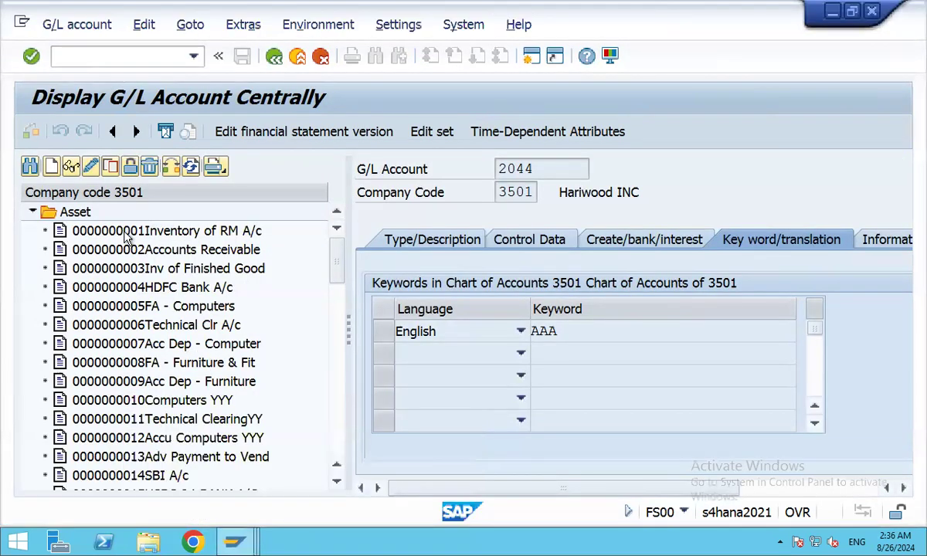
scroll(126, 237, "down", 5)
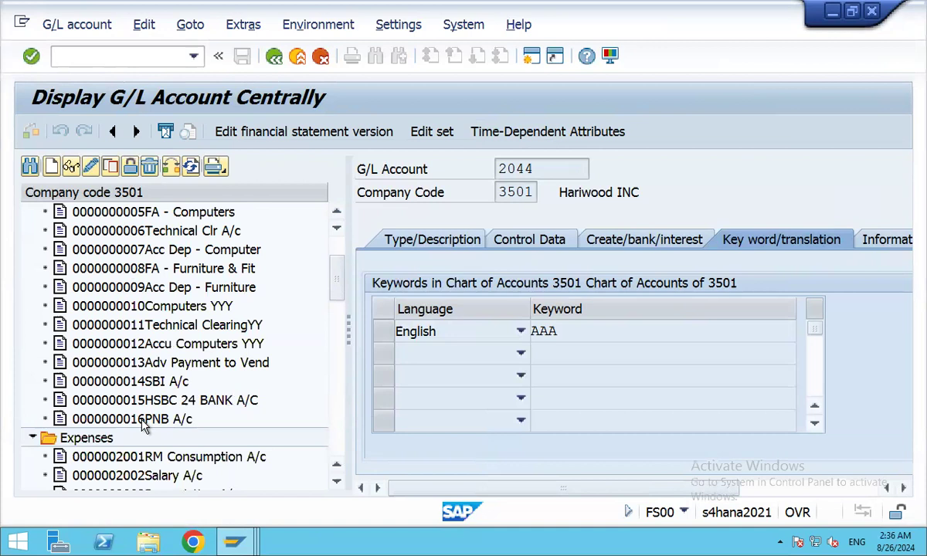
Create new G/L account 17 in company code 3501.
left_click(52, 167)
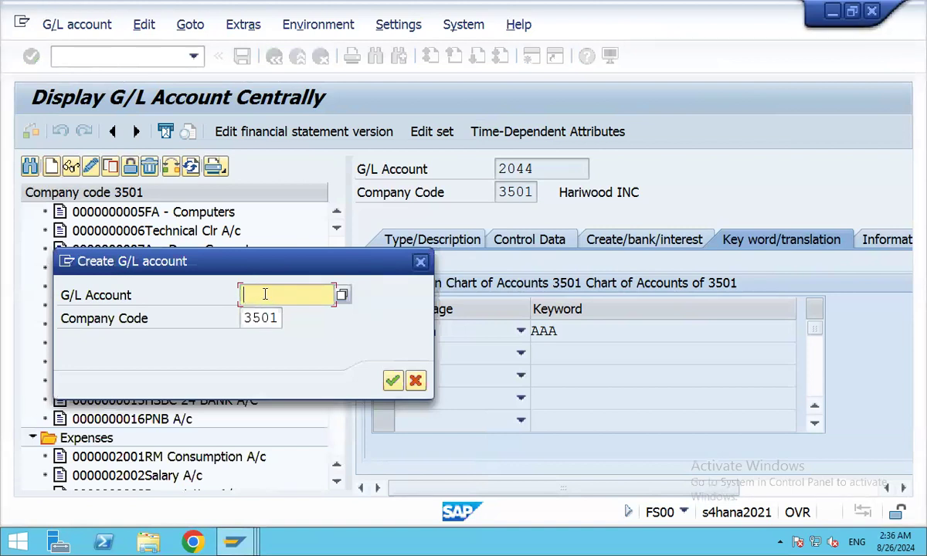
type("1")
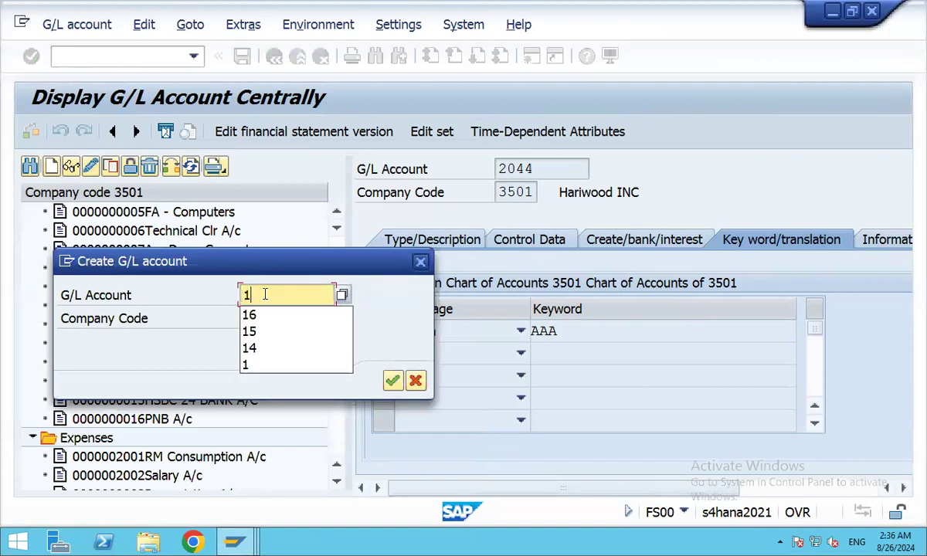
type("7")
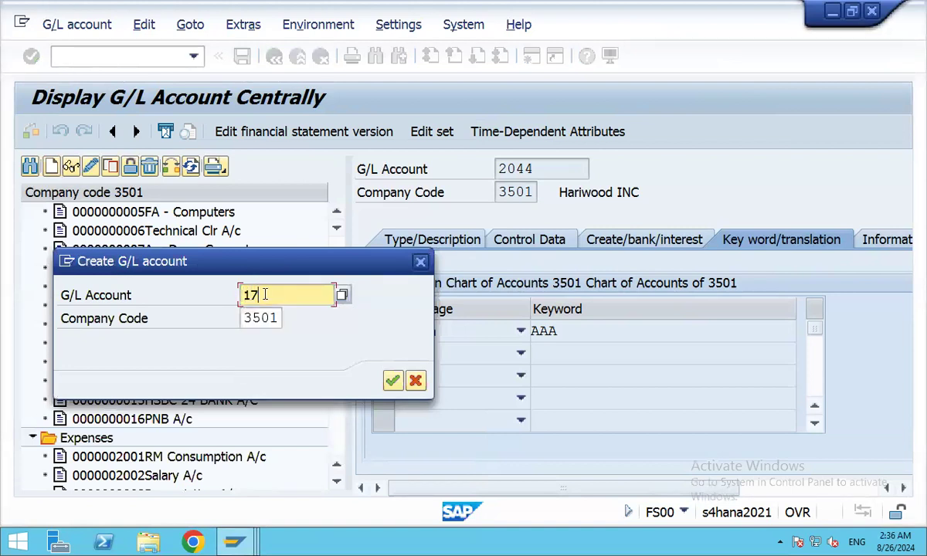
left_click(391, 380)
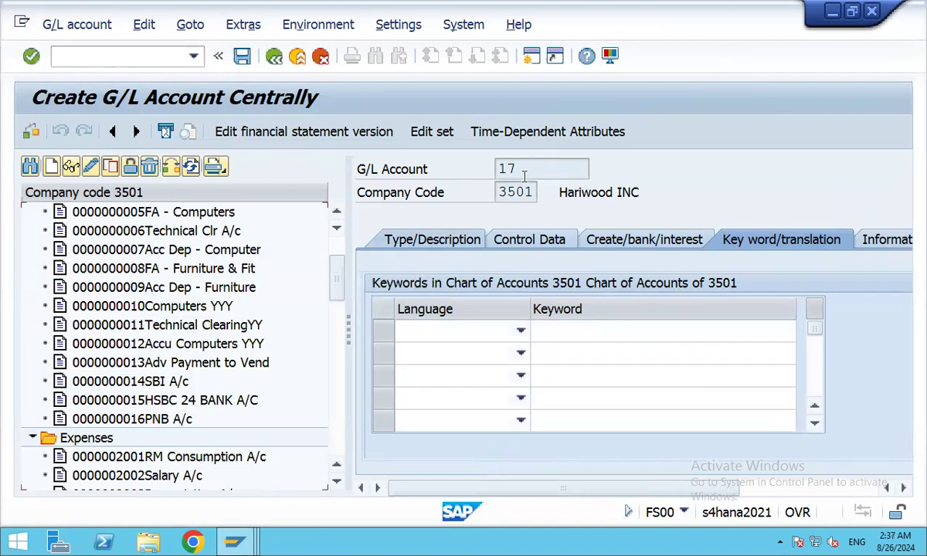
Make account 17 a Balance Sheet Account in group Asset with short text 'RBL Bank'.
left_click(446, 242)
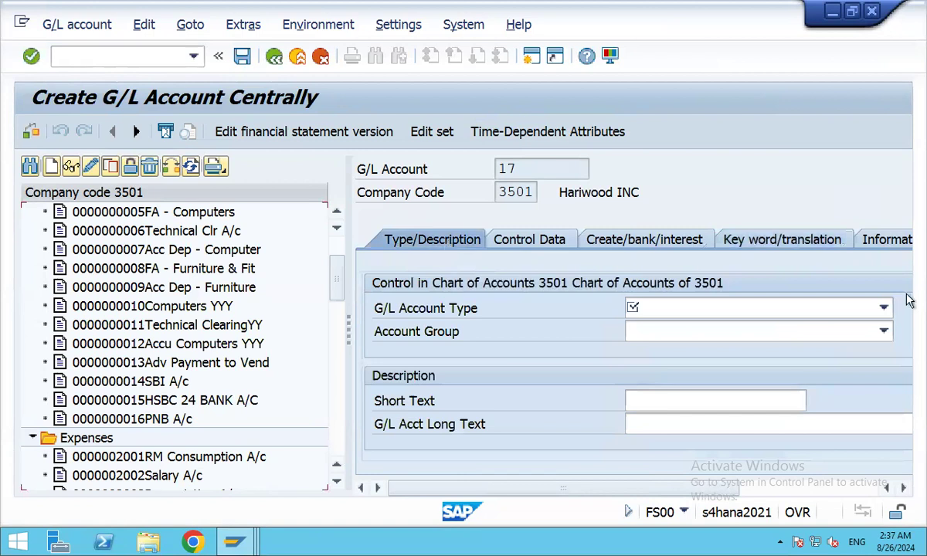
left_click_drag(326, 313, 185, 303)
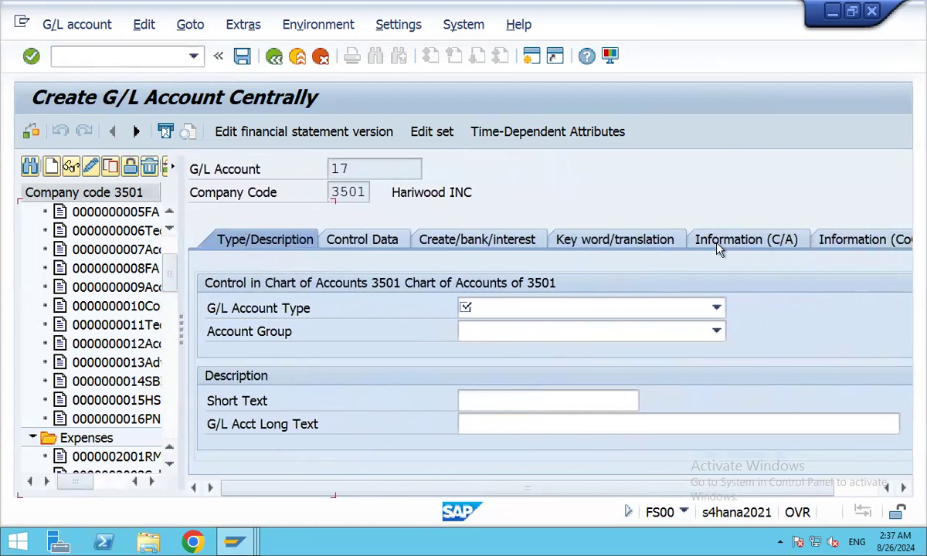
left_click(717, 308)
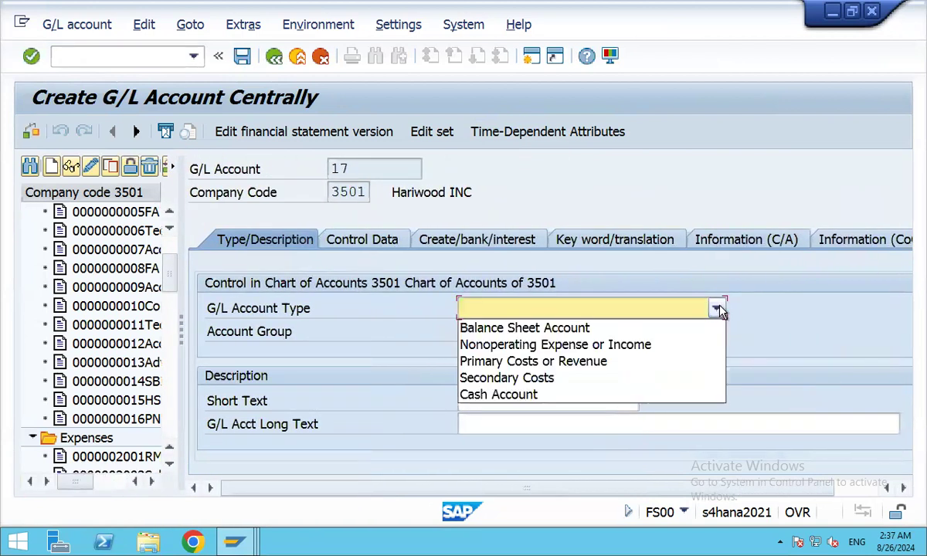
left_click(551, 334)
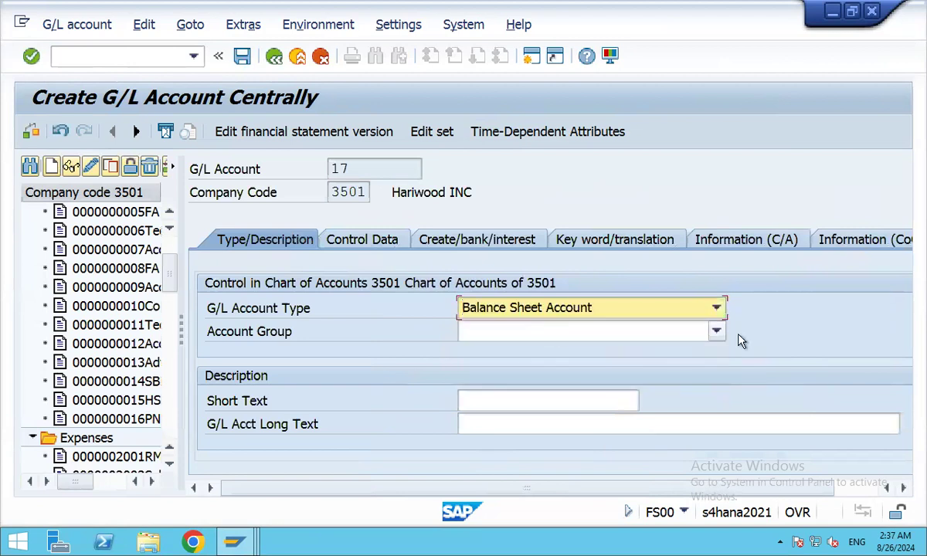
left_click(717, 333)
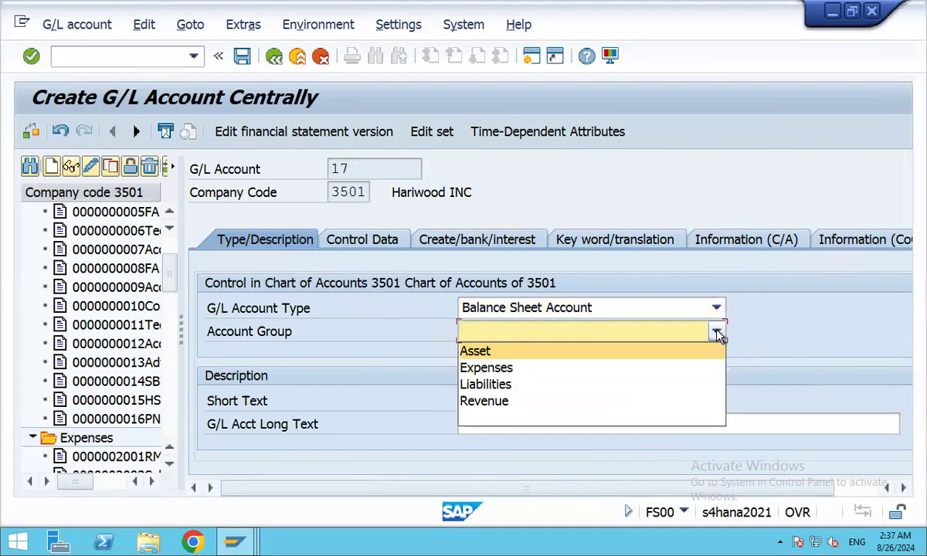
left_click(494, 352)
left_click(496, 397)
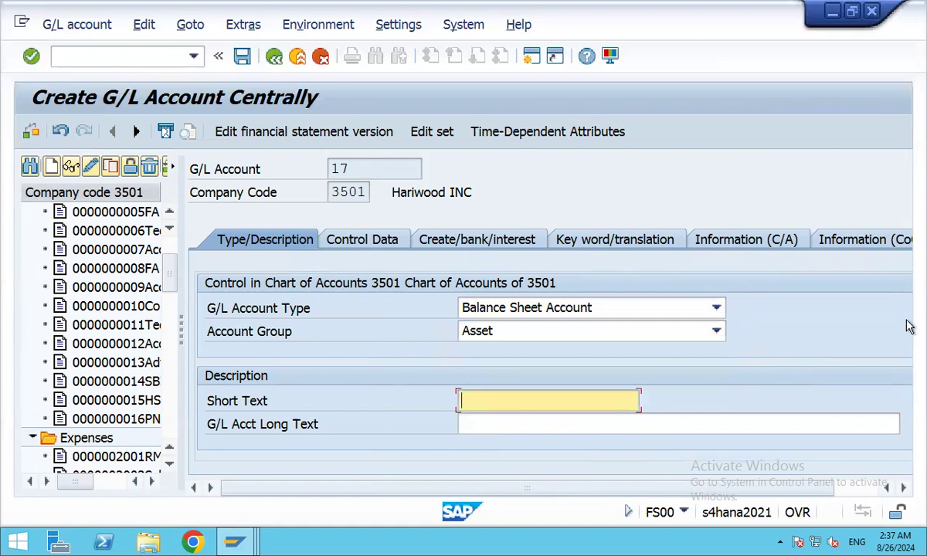
type("RBL Bank")
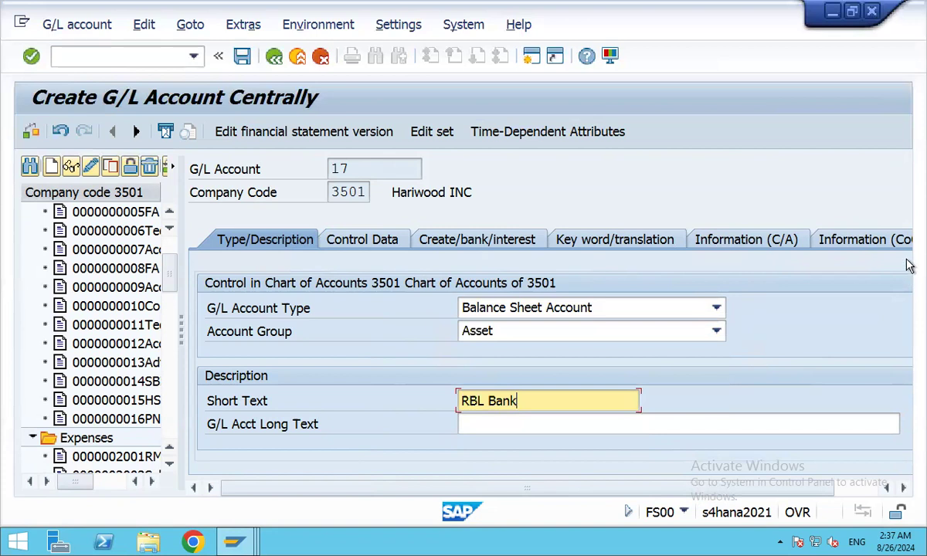
scroll(909, 266, "down", 4)
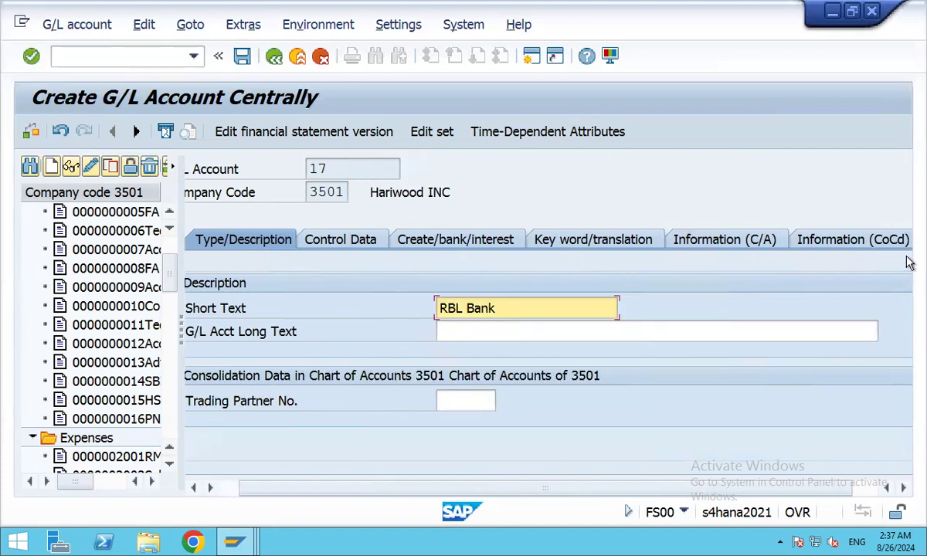
scroll(909, 262, "up", 4)
Enter sort key 001 (Posting date) in account 17's company-code control data.
left_click(382, 242)
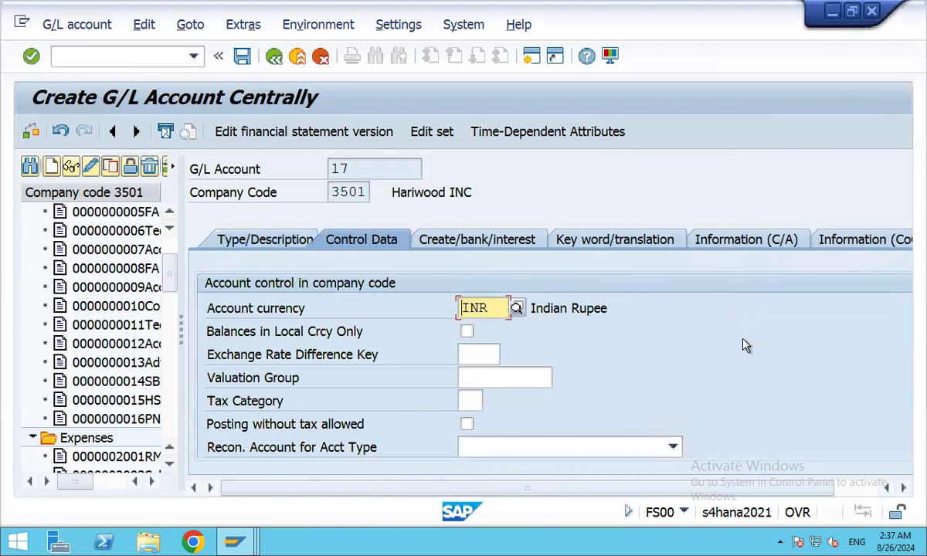
scroll(757, 333, "down", 2)
scroll(756, 332, "down", 2)
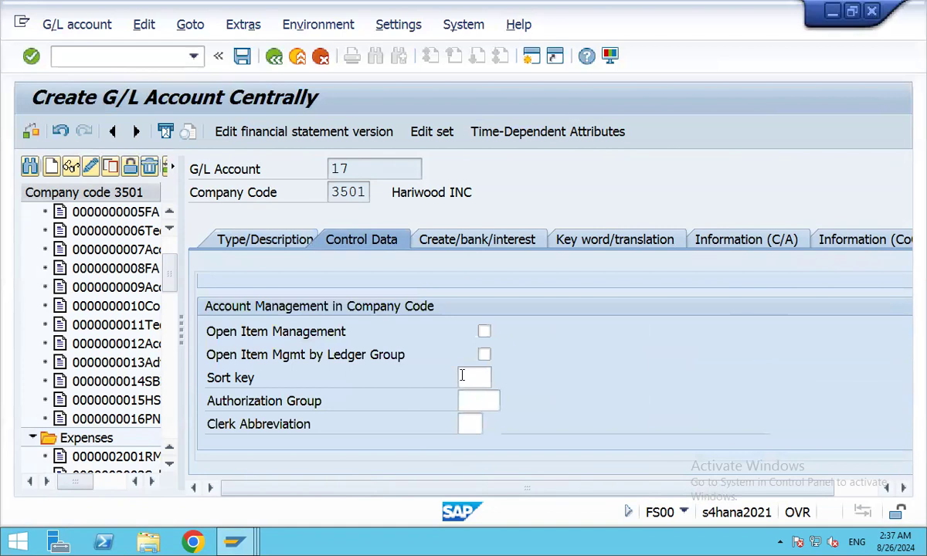
left_click(473, 378)
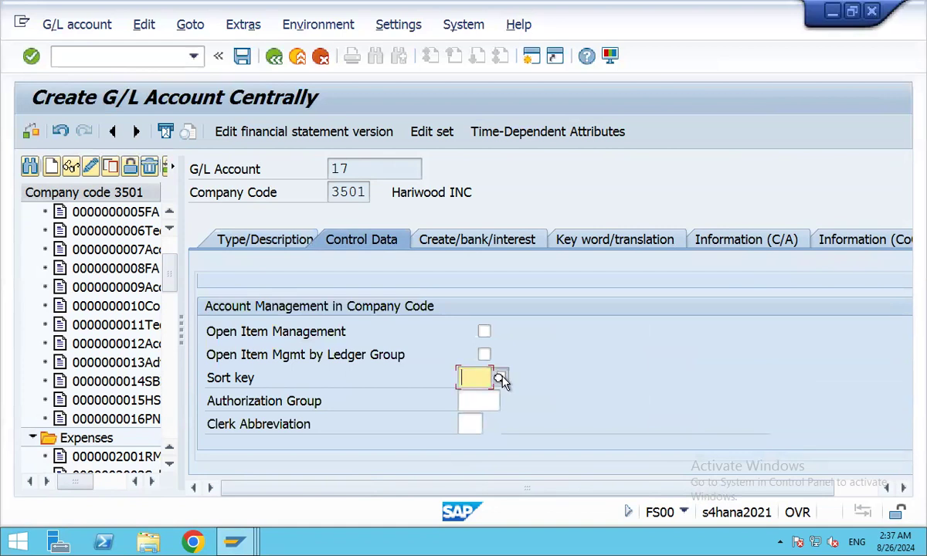
left_click(500, 378)
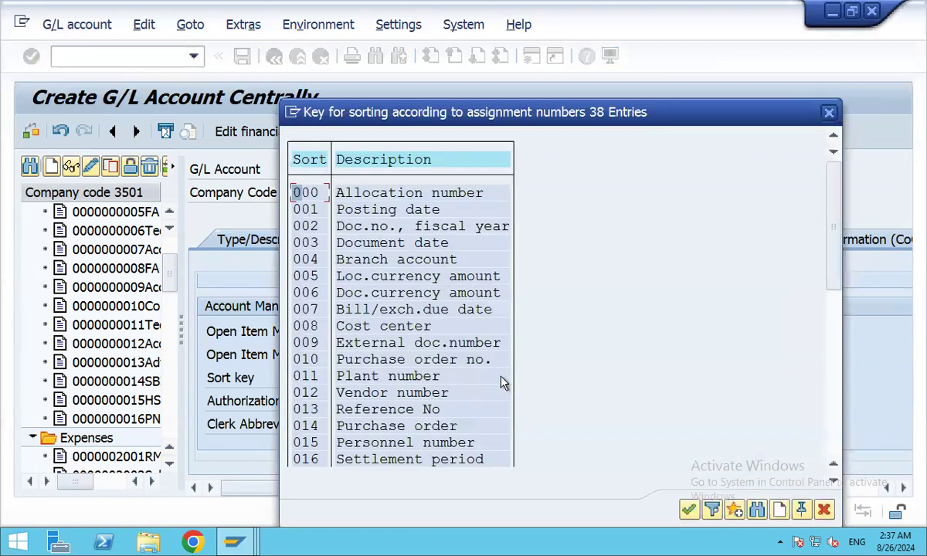
double_click(359, 208)
scroll(663, 323, "down", 2)
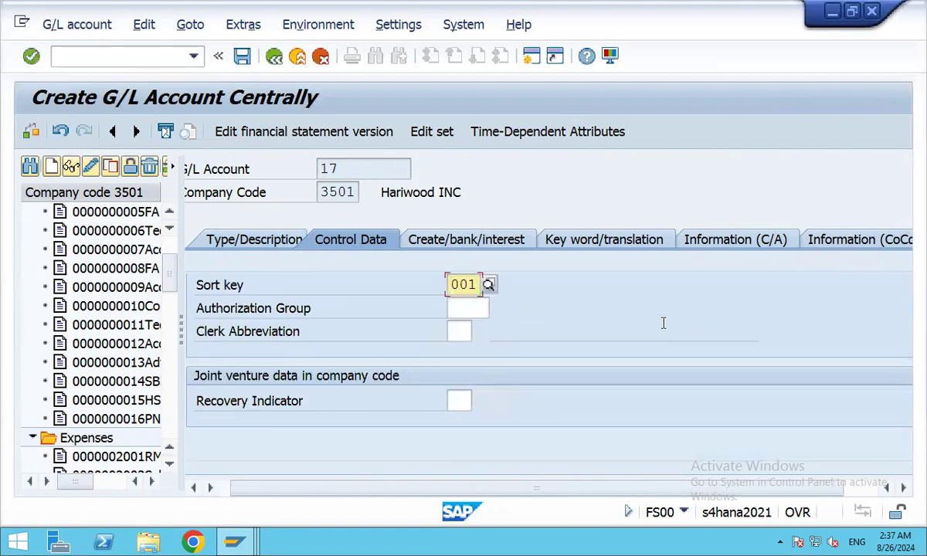
scroll(663, 323, "right", 1)
scroll(663, 323, "up", 2)
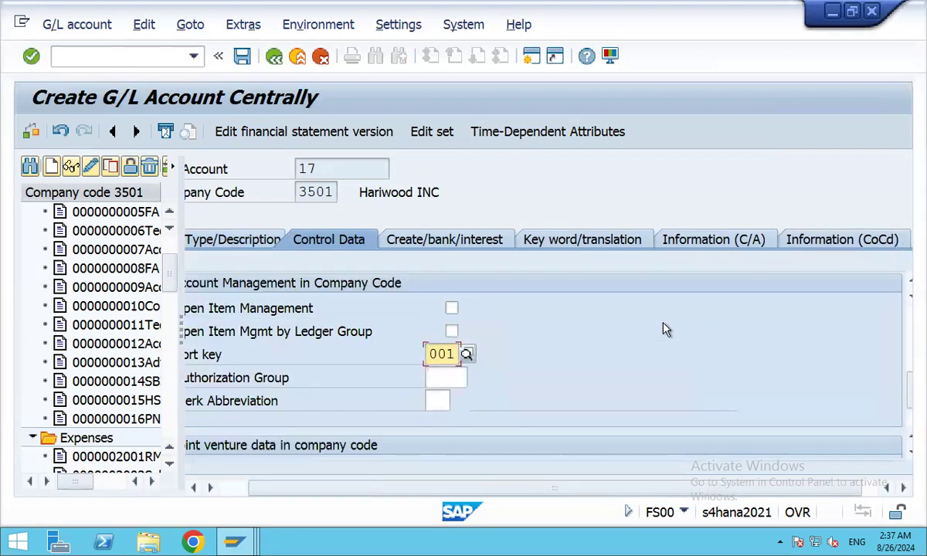
scroll(662, 323, "down", 2)
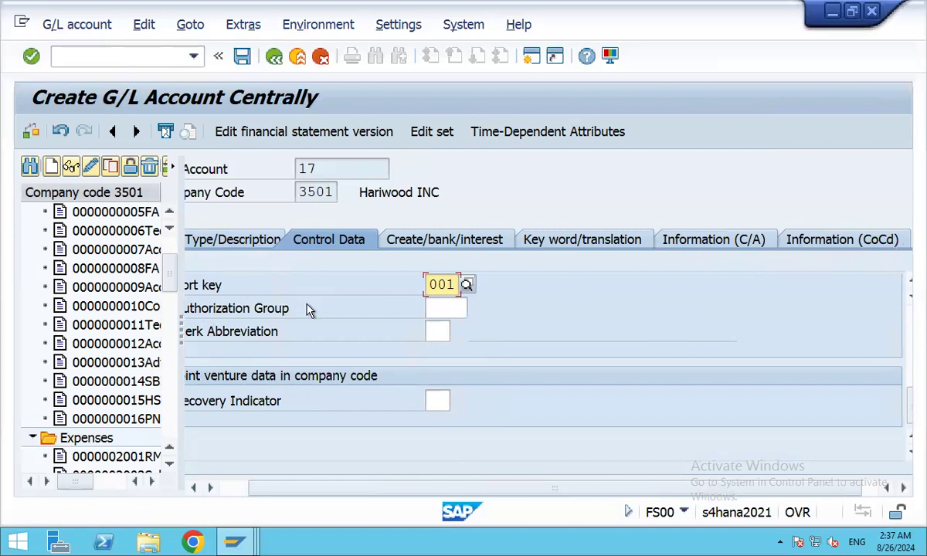
scroll(343, 469, "left", 2)
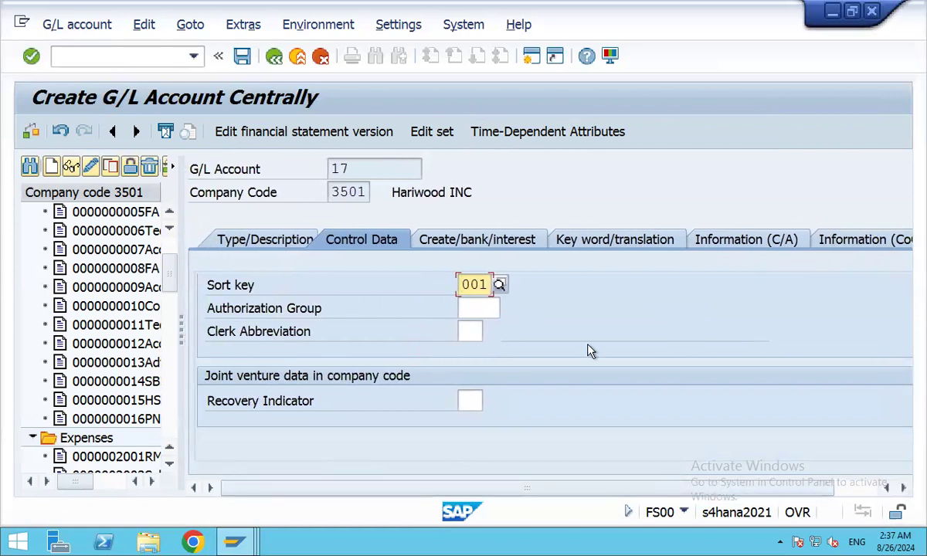
scroll(588, 351, "up", 3)
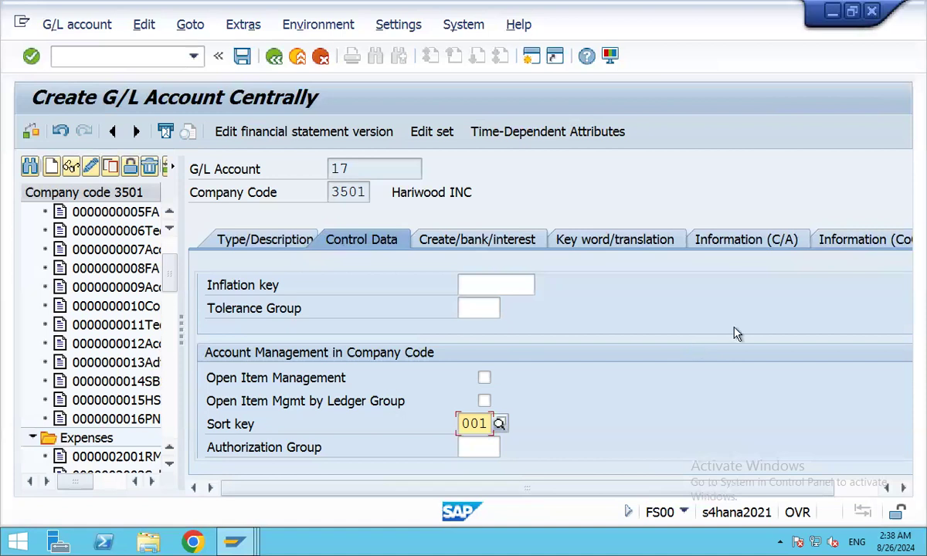
scroll(736, 333, "down", 2)
scroll(734, 324, "up", 4)
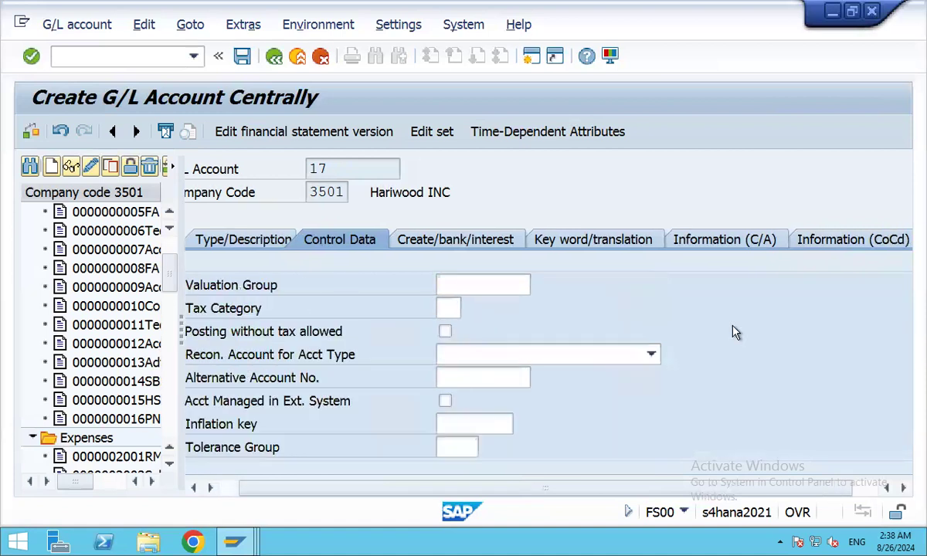
Assign field status group G005 (Banking A/c) to account 17.
left_click(446, 242)
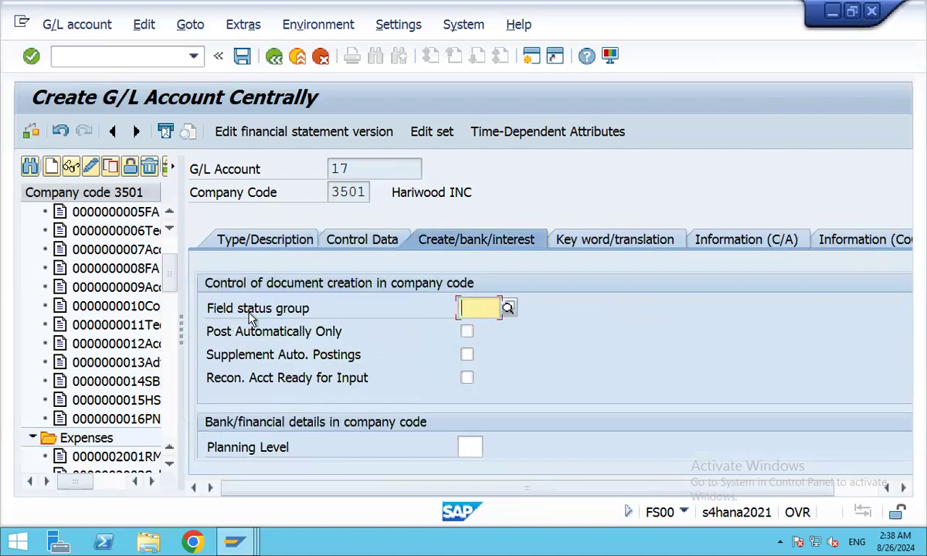
left_click(507, 309)
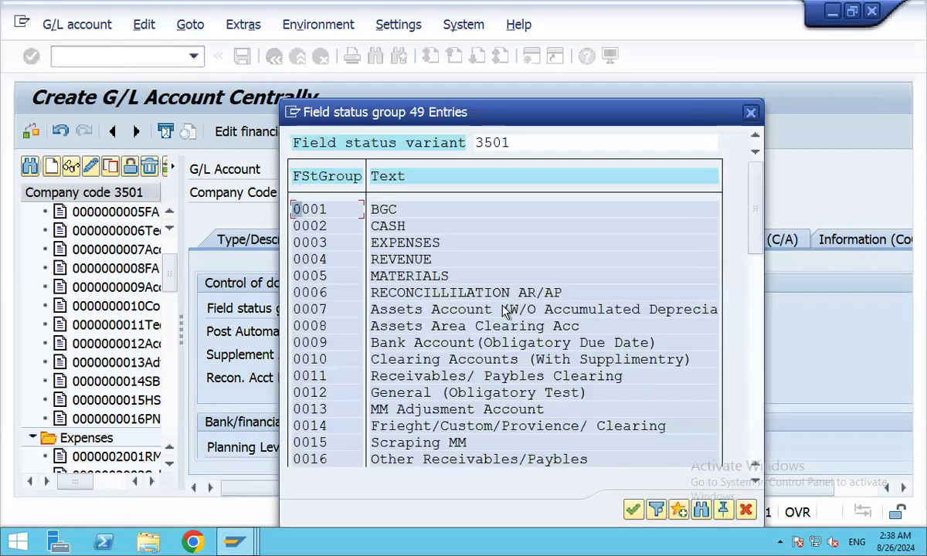
scroll(347, 327, "down", 5)
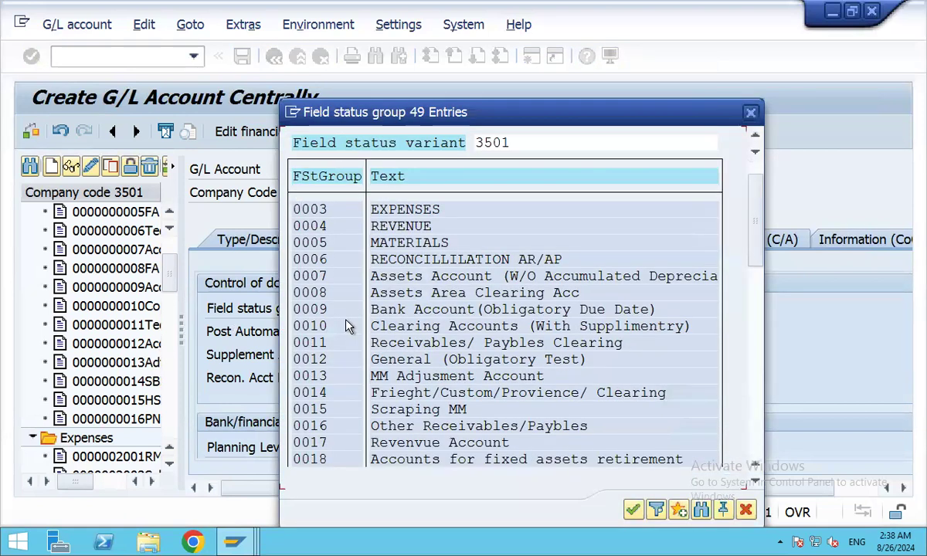
scroll(347, 326, "down", 1)
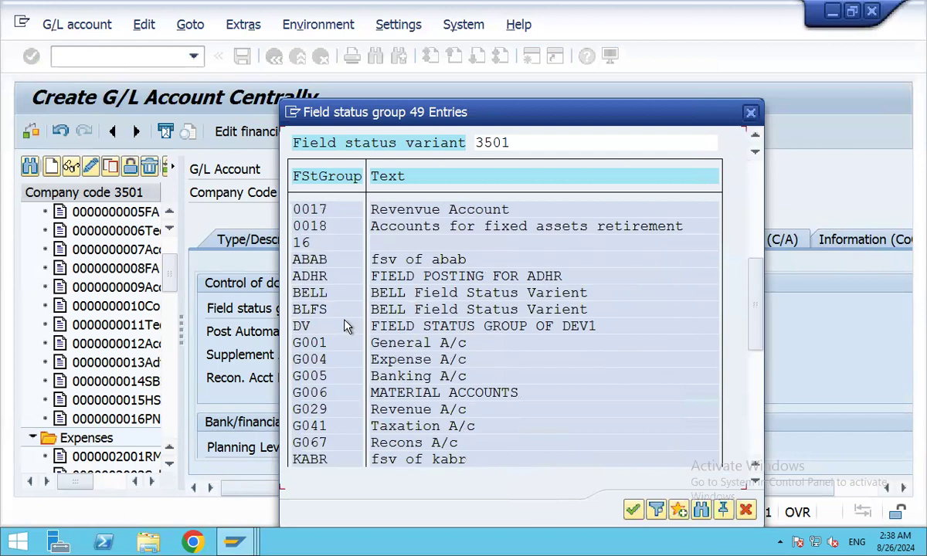
double_click(428, 378)
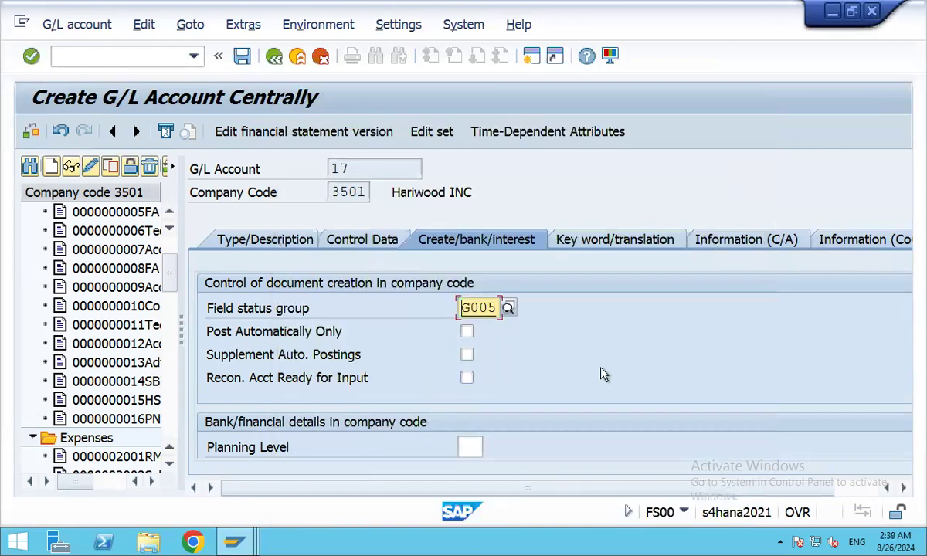
scroll(601, 374, "down", 2)
scroll(601, 374, "down", 1)
scroll(602, 373, "up", 3)
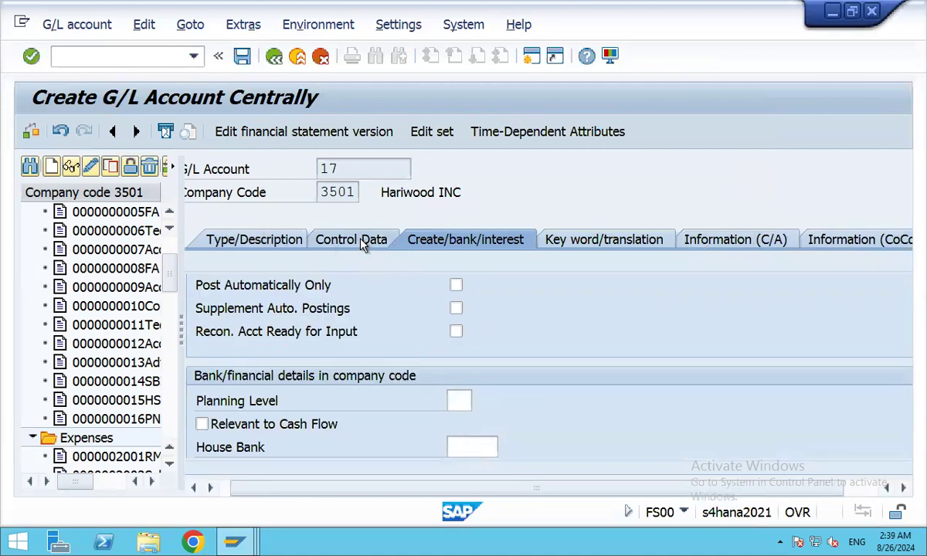
Review account 17's control data and field status settings, then show its keyword/translation settings.
left_click(363, 239)
scroll(594, 373, "down", 3)
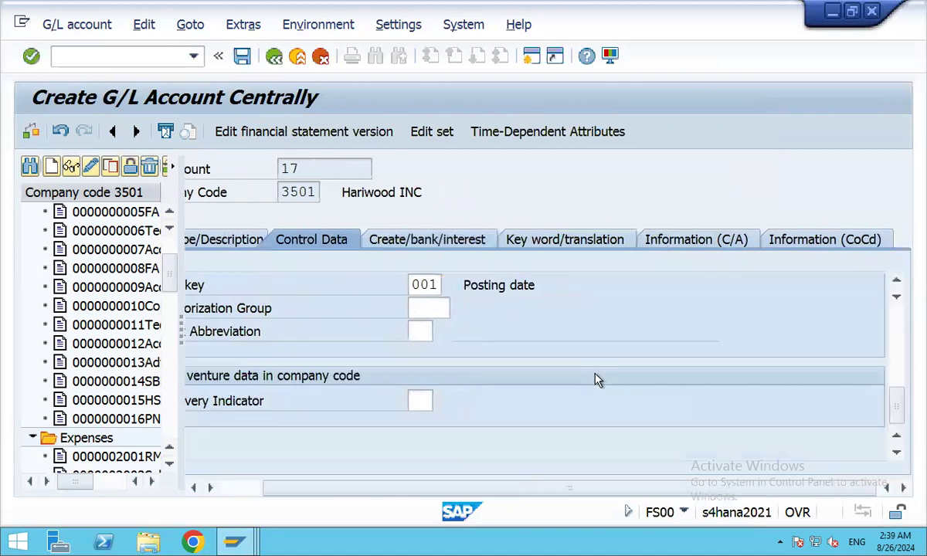
scroll(595, 374, "up", 2)
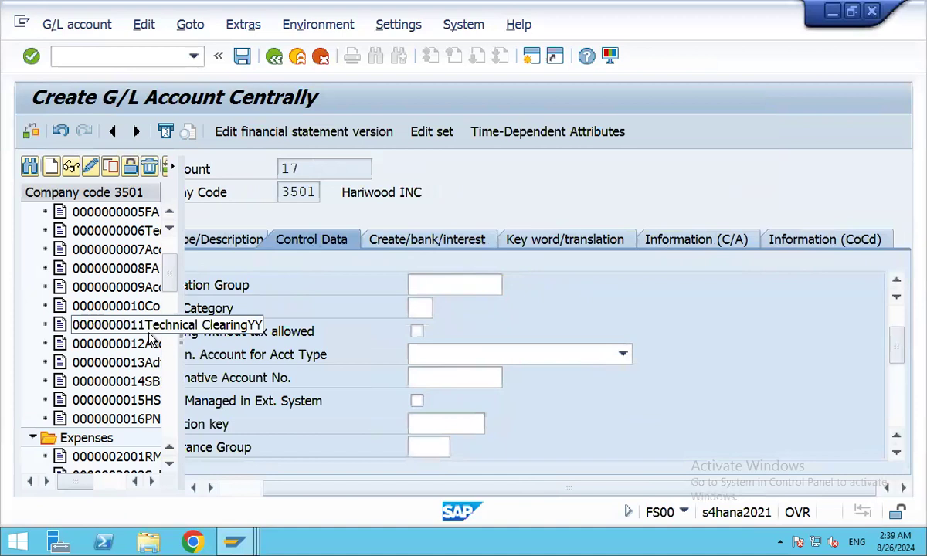
left_click_drag(178, 332, 224, 333)
scroll(706, 337, "up", 2)
scroll(757, 366, "down", 4)
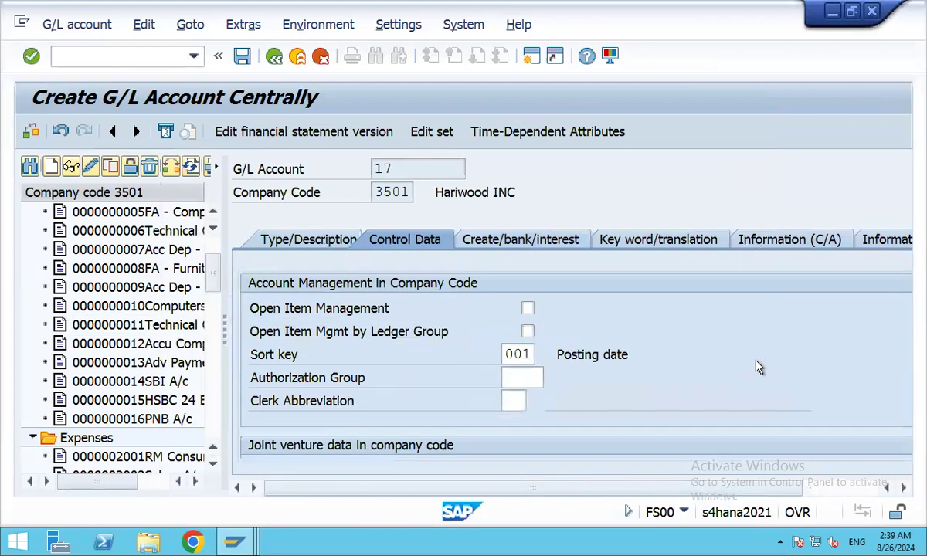
scroll(758, 367, "down", 3)
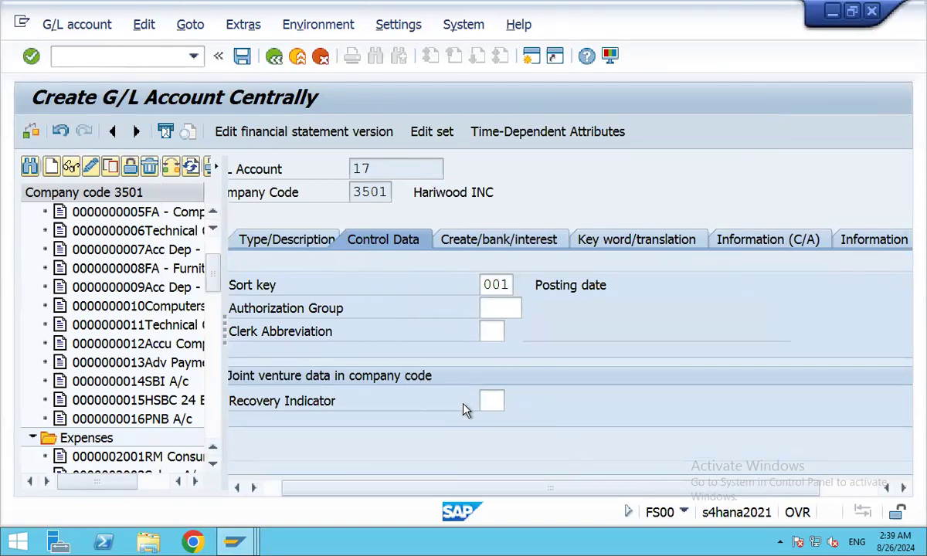
left_click(522, 241)
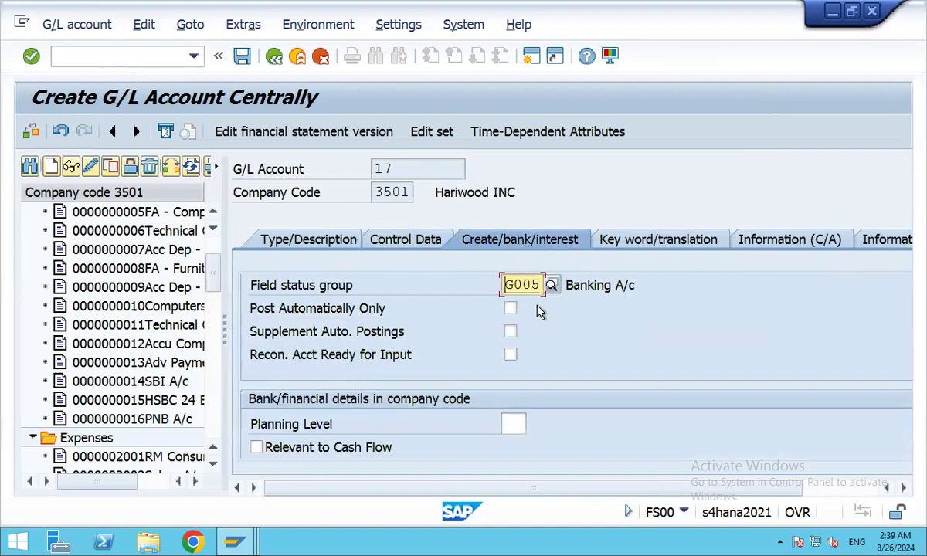
left_click(632, 235)
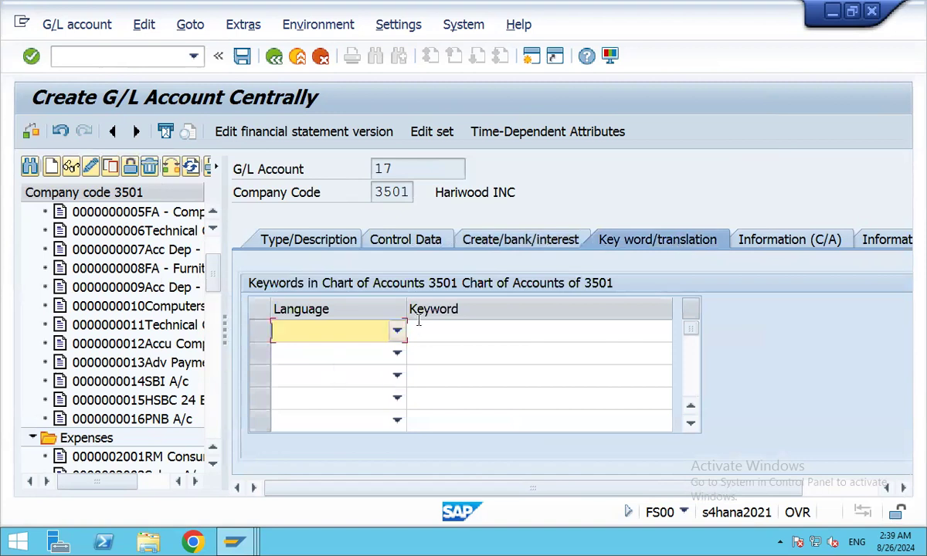
Add the English keyword AAA to account 17.
left_click(396, 330)
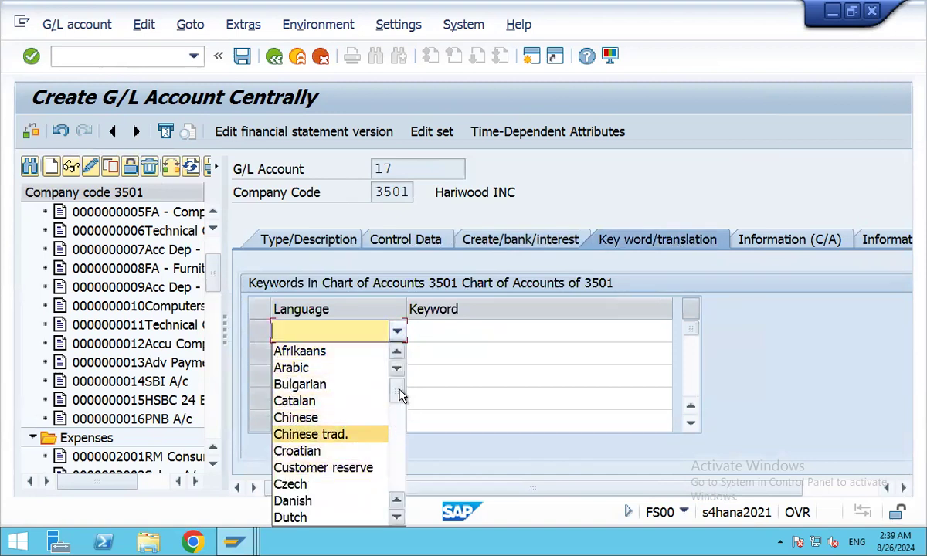
left_click_drag(400, 395, 399, 416)
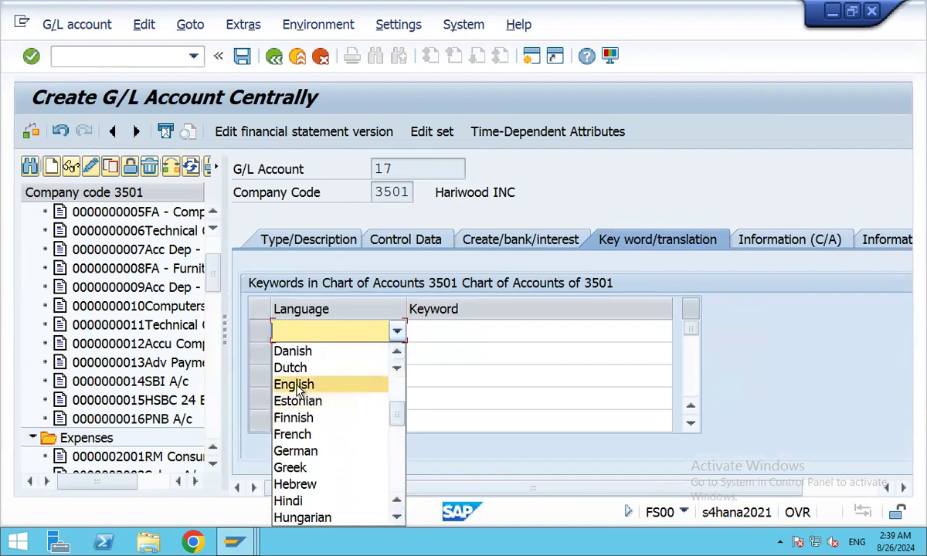
left_click(299, 384)
left_click(421, 331)
type("AAA")
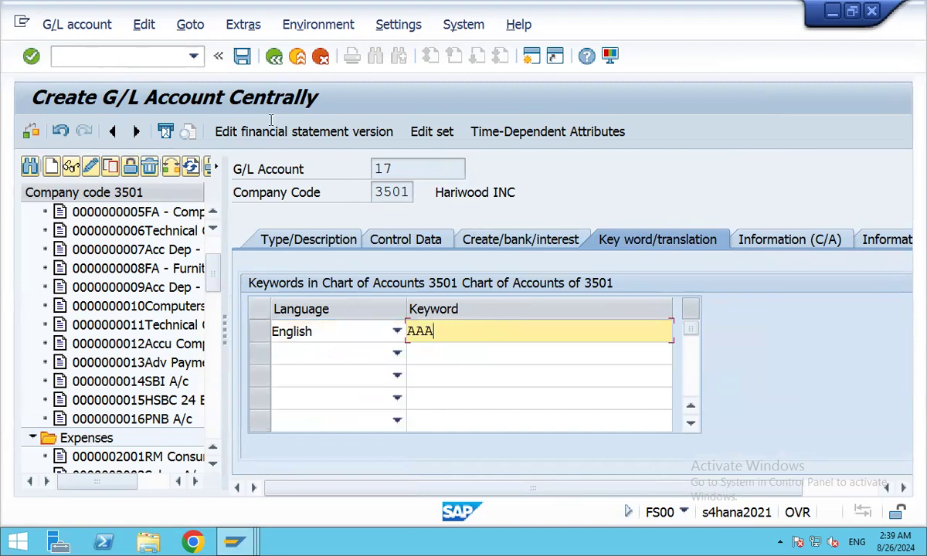
Save the RBL Bank account, accepting the warnings.
left_click(242, 57)
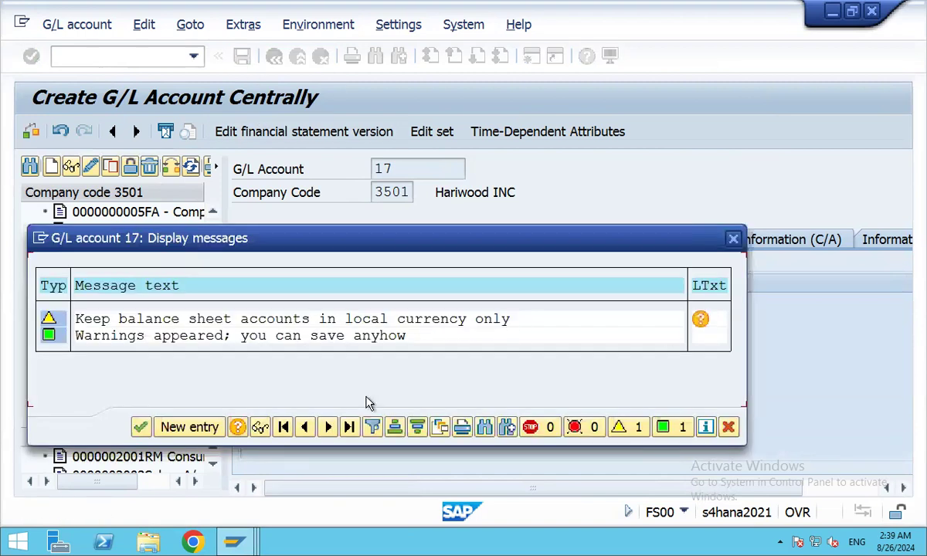
left_click(139, 428)
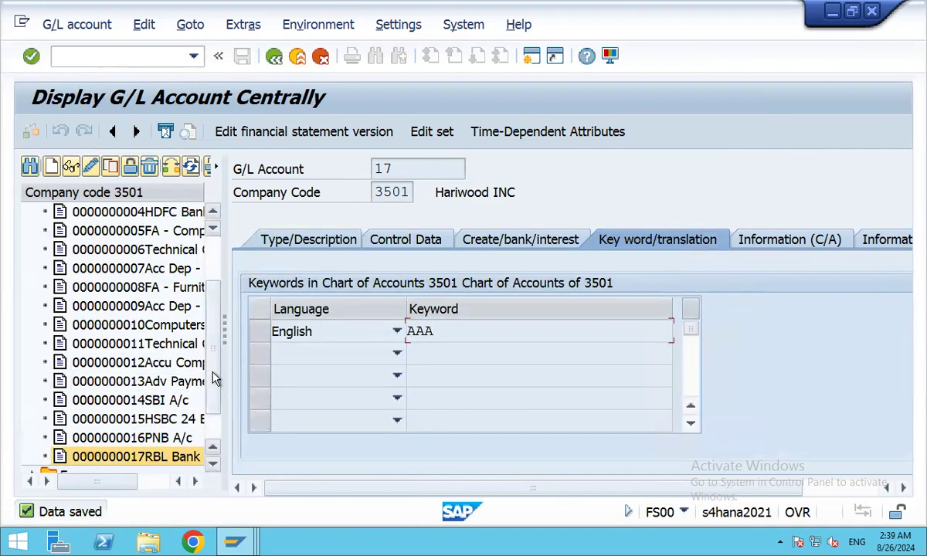
scroll(215, 411, "down", 1)
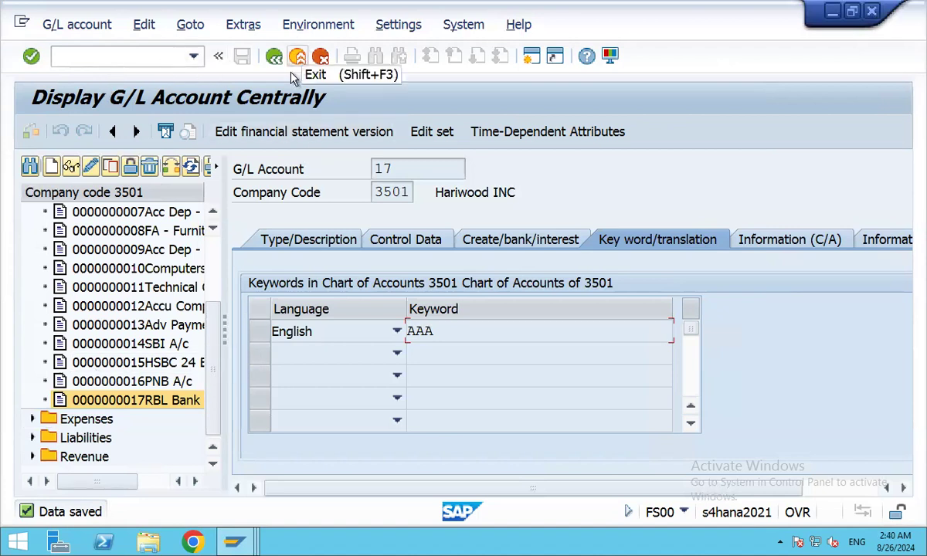
Go back to SAP Easy Access and expand Financial Accounting > General Ledger > Document Entry.
left_click(275, 60)
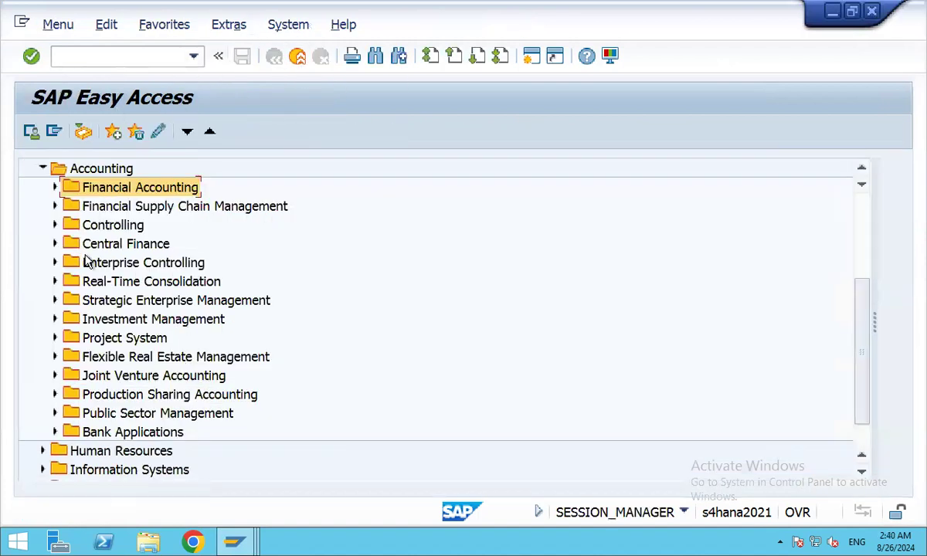
scroll(85, 255, "up", 3)
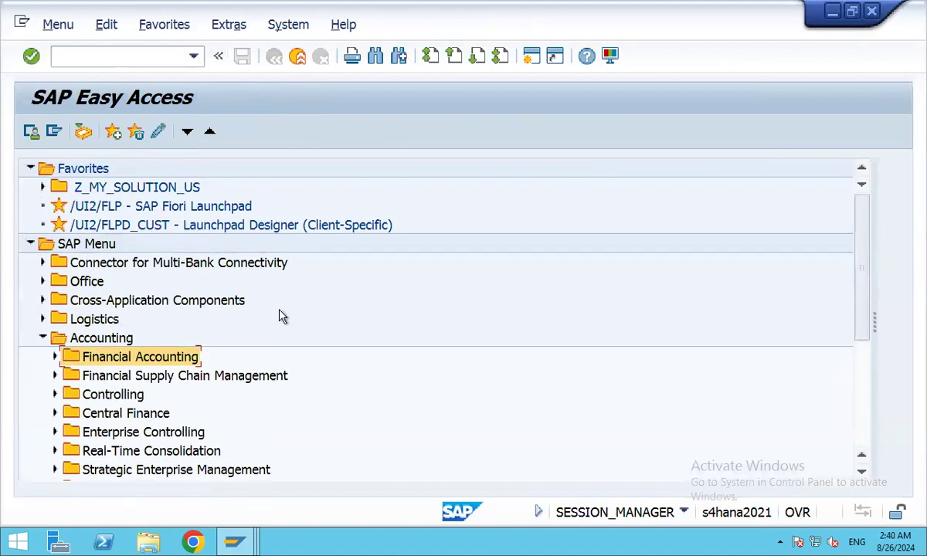
scroll(282, 317, "down", 1)
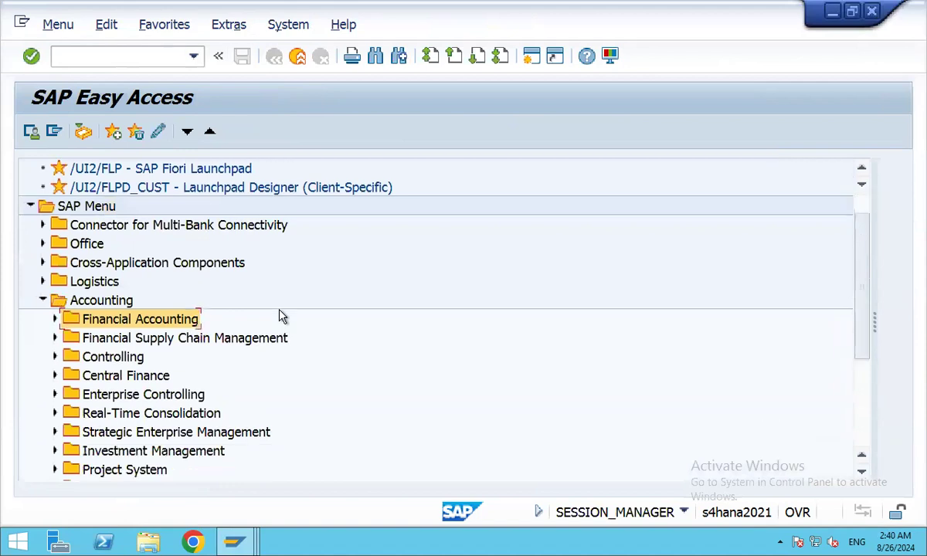
scroll(282, 317, "down", 2)
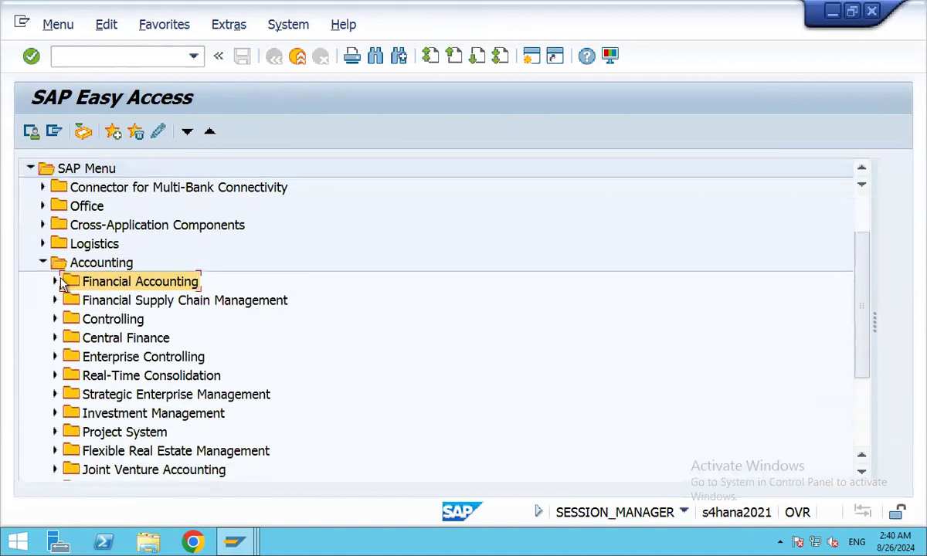
left_click(55, 282)
scroll(314, 302, "down", 1)
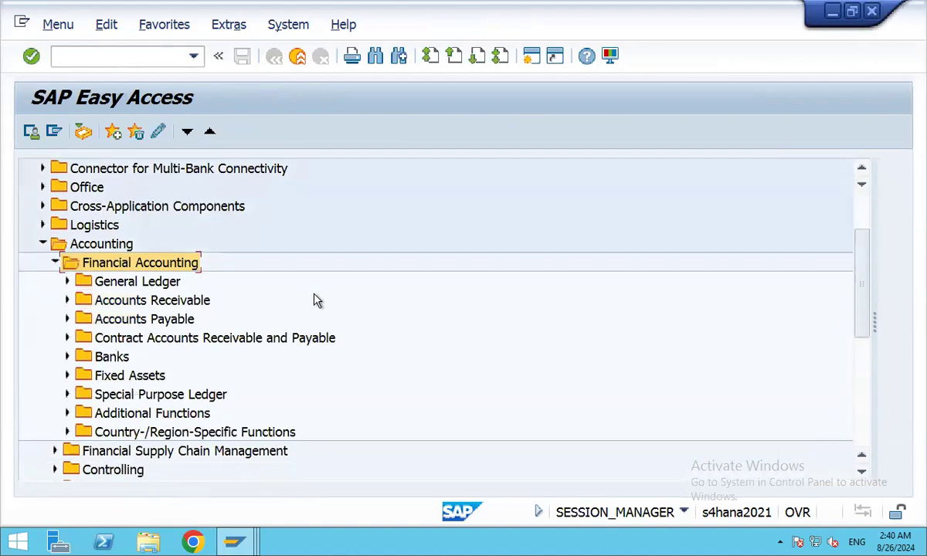
left_click(67, 283)
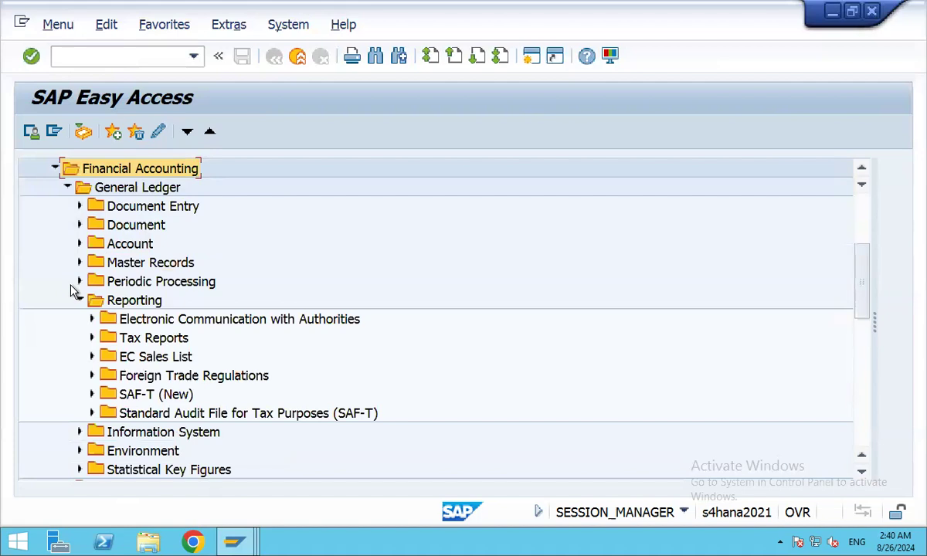
left_click(79, 207)
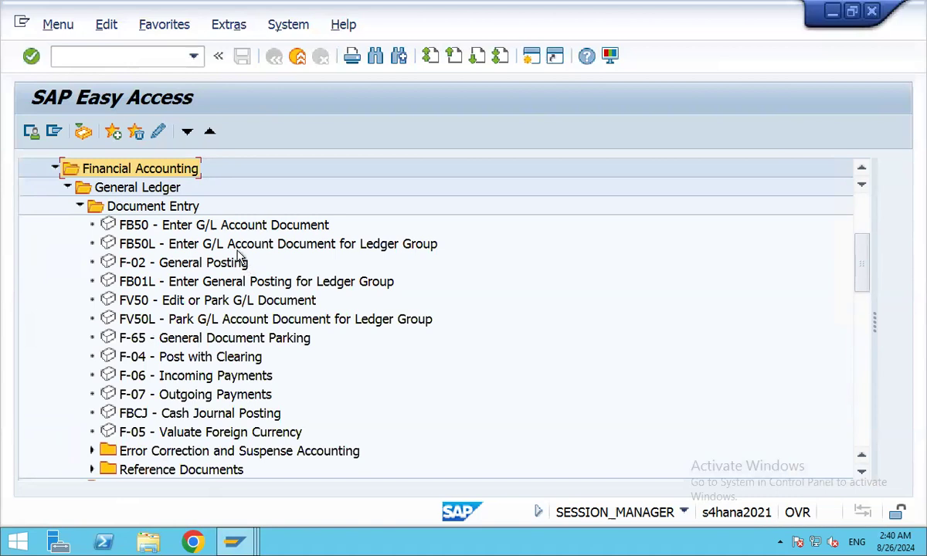
Launch FB50 Enter G/L Account Document for company code 3501.
double_click(134, 225)
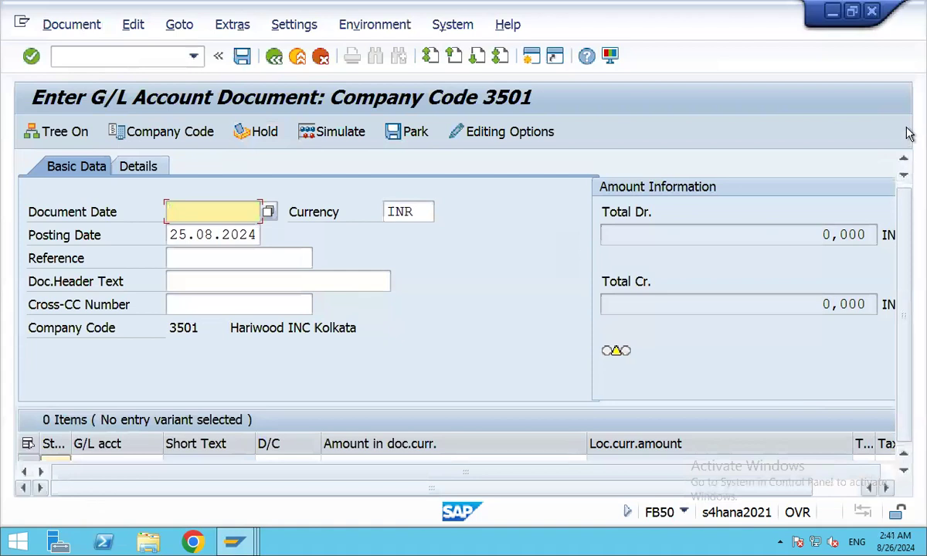
Open and close the SAP GUI Options unchanged, resize the window, then minimise the FB50 window.
left_click(610, 56)
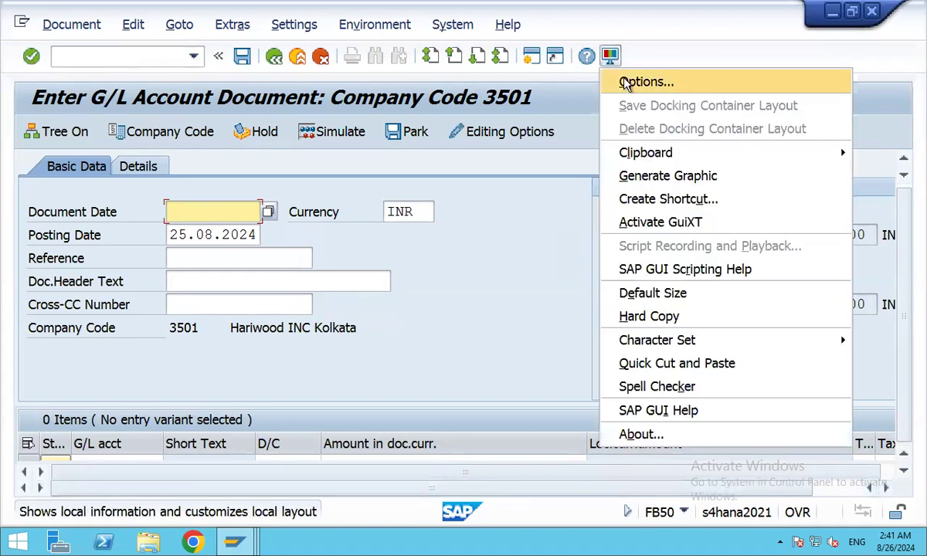
left_click(624, 82)
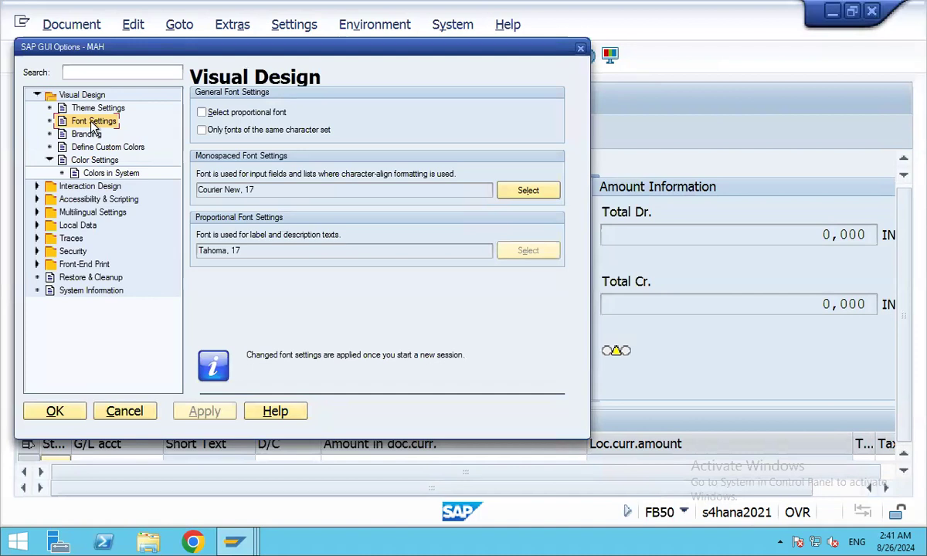
left_click(580, 48)
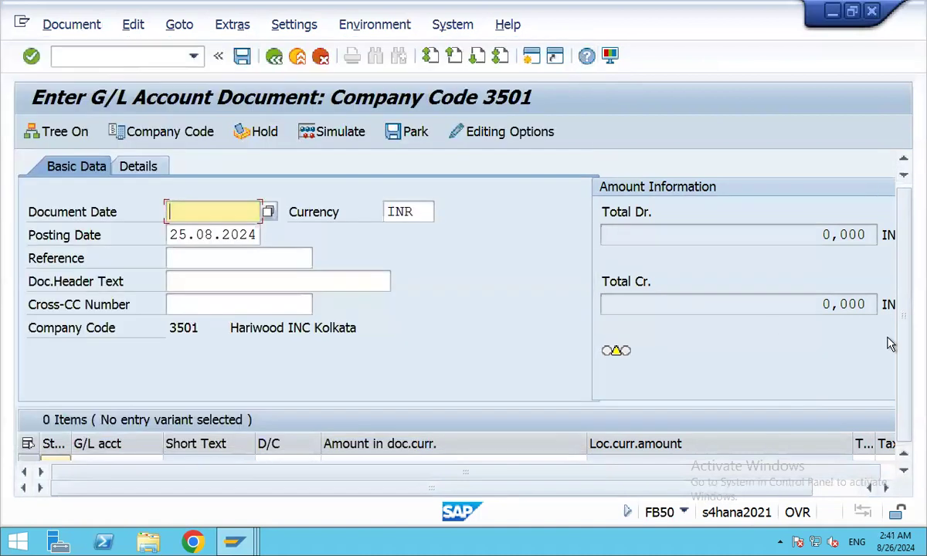
left_click(851, 11)
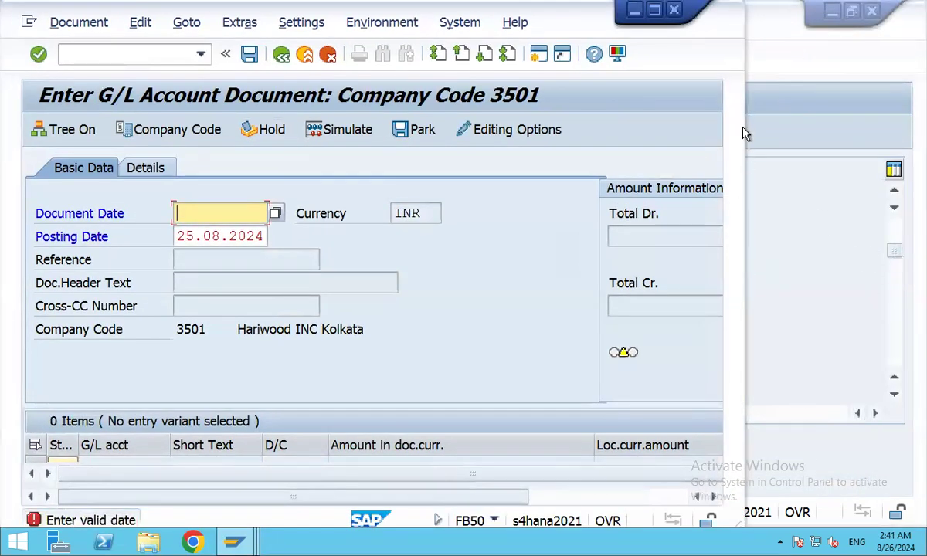
left_click(654, 10)
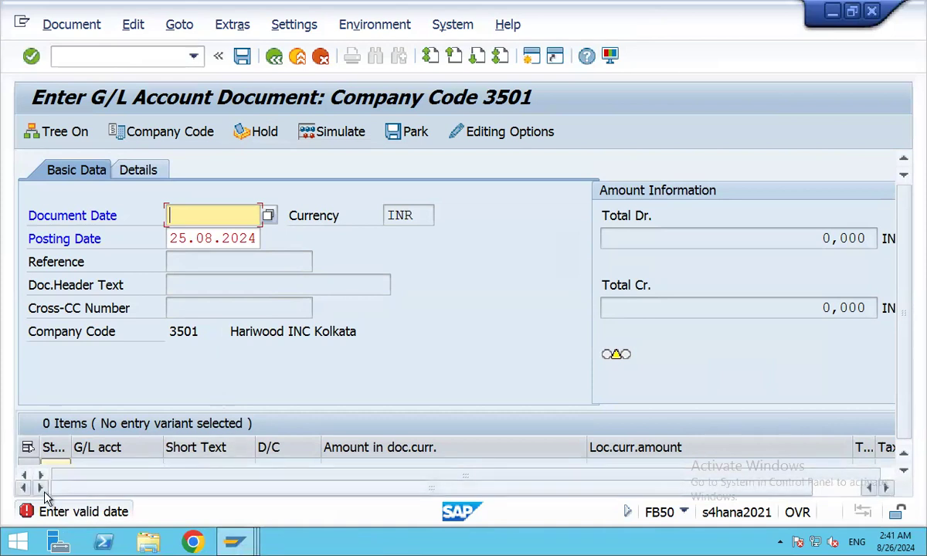
left_click_drag(908, 244, 908, 311)
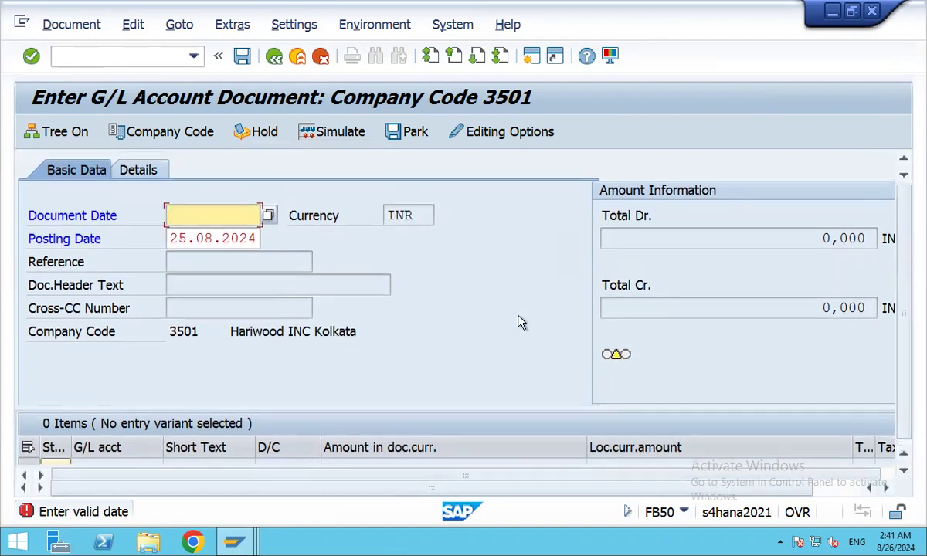
left_click(852, 11)
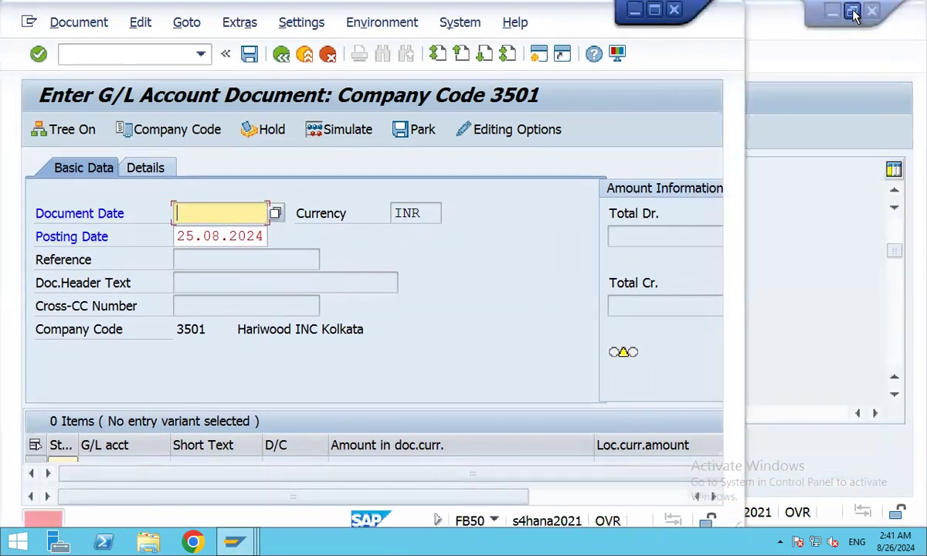
left_click(634, 11)
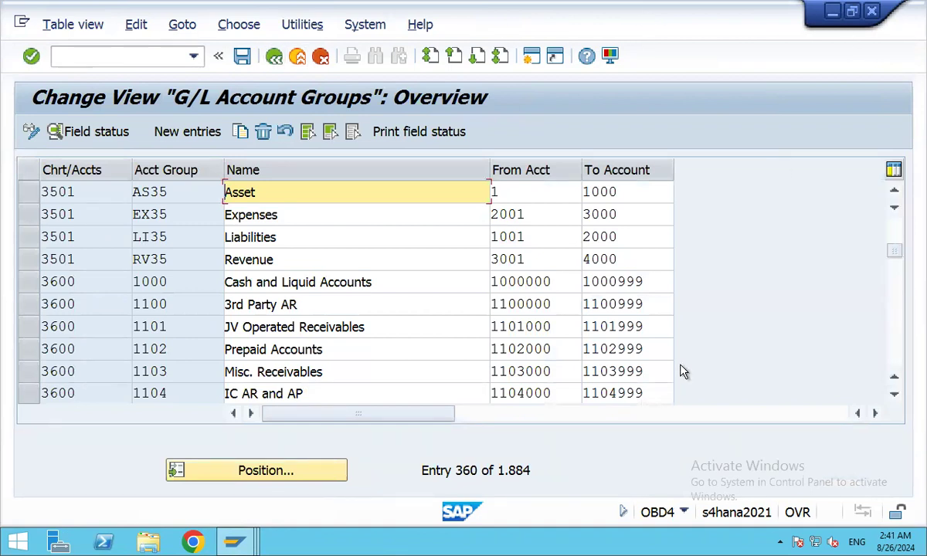
Bring the document window forward and run transaction F-02 via /nf-02.
left_click(236, 543)
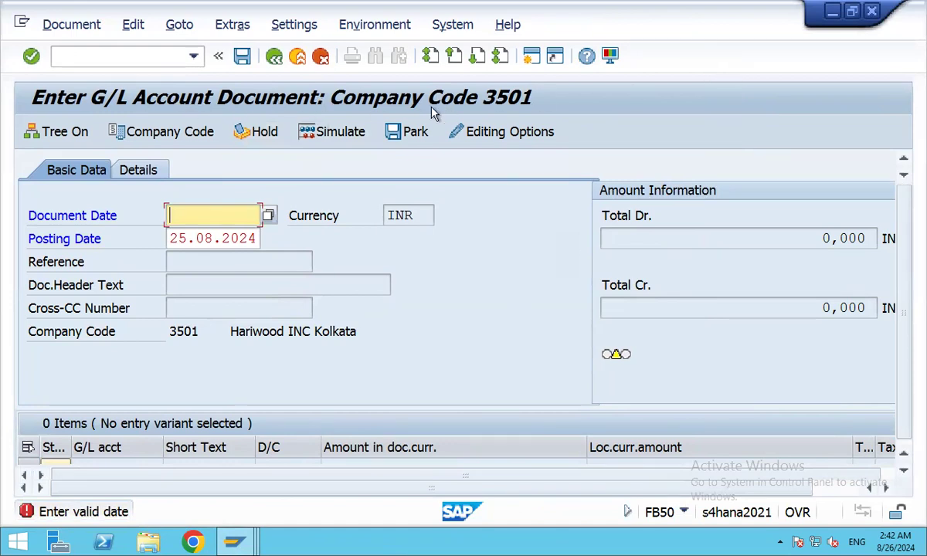
left_click(88, 57)
type("/")
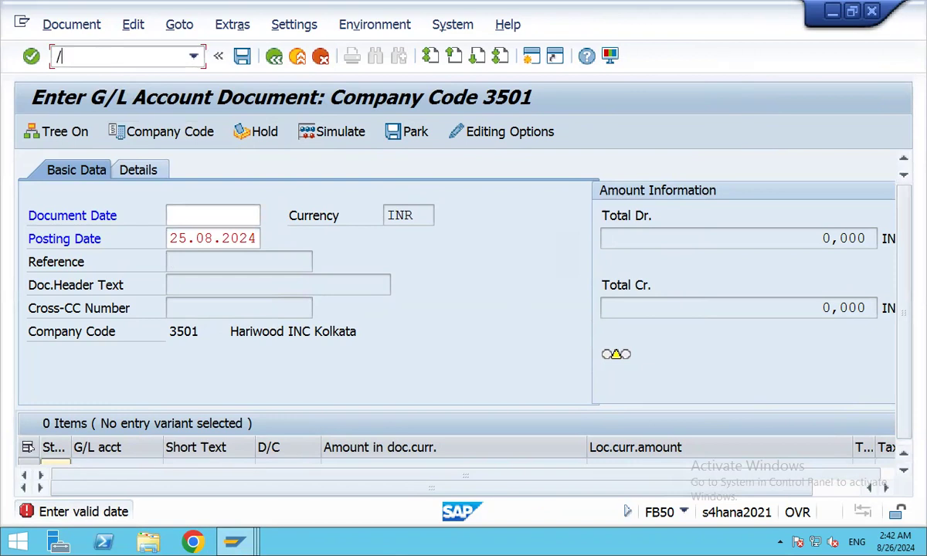
type("nf-02")
key("Return")
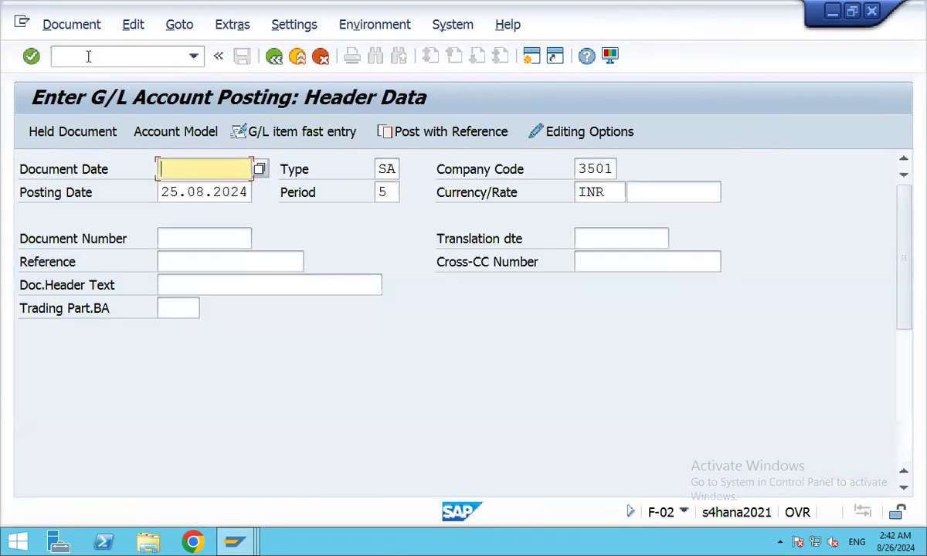
left_click_drag(906, 291, 888, 200)
Reopen transaction FB50 on a fresh screen with /nfb50.
left_click(66, 55)
type("/n")
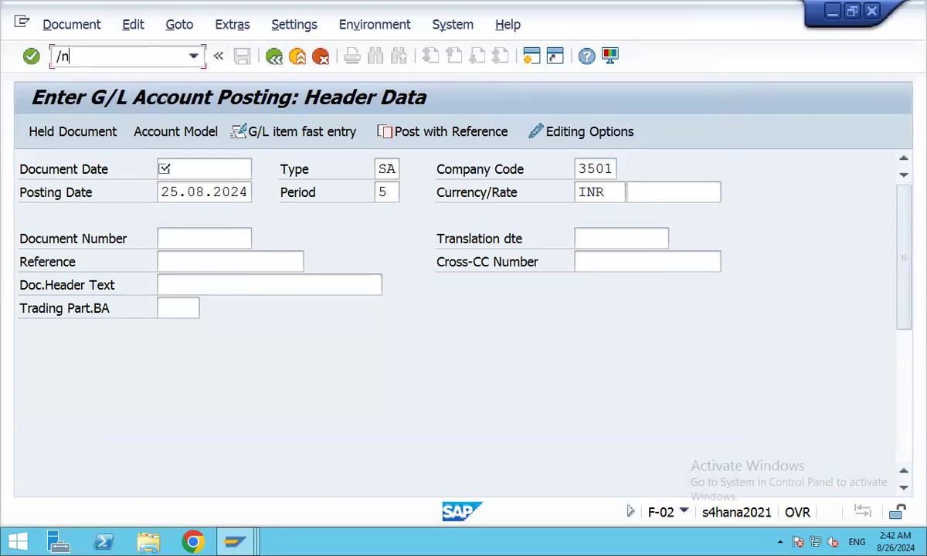
type("fb50")
key("Return")
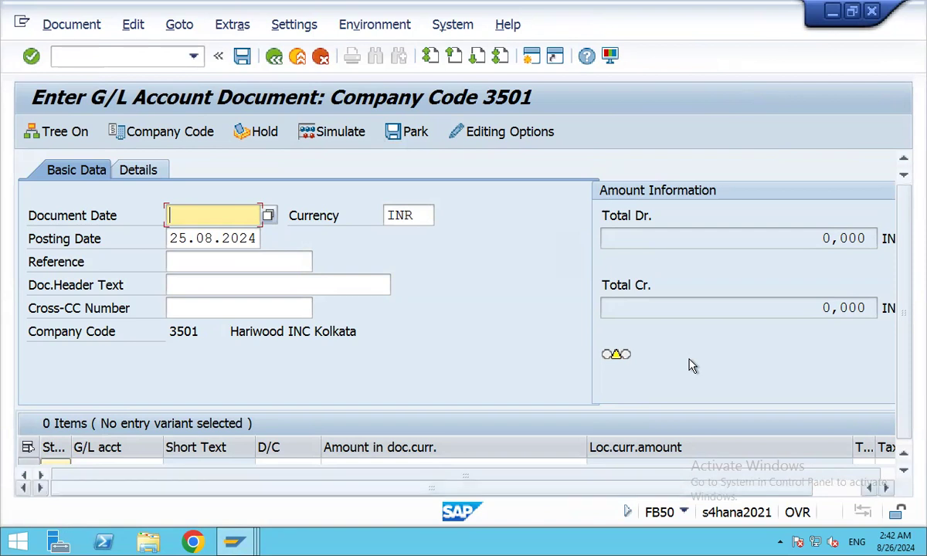
left_click(832, 11)
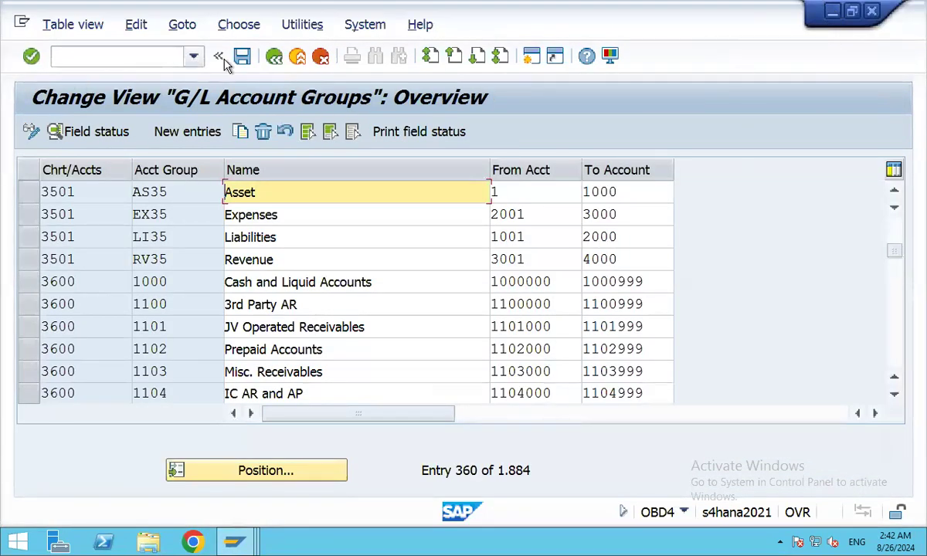
left_click(274, 57)
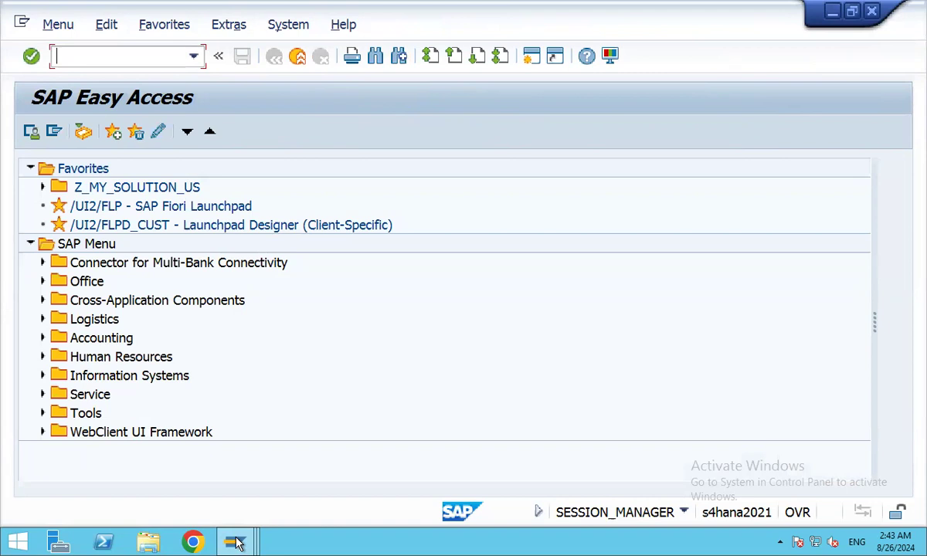
left_click(33, 485)
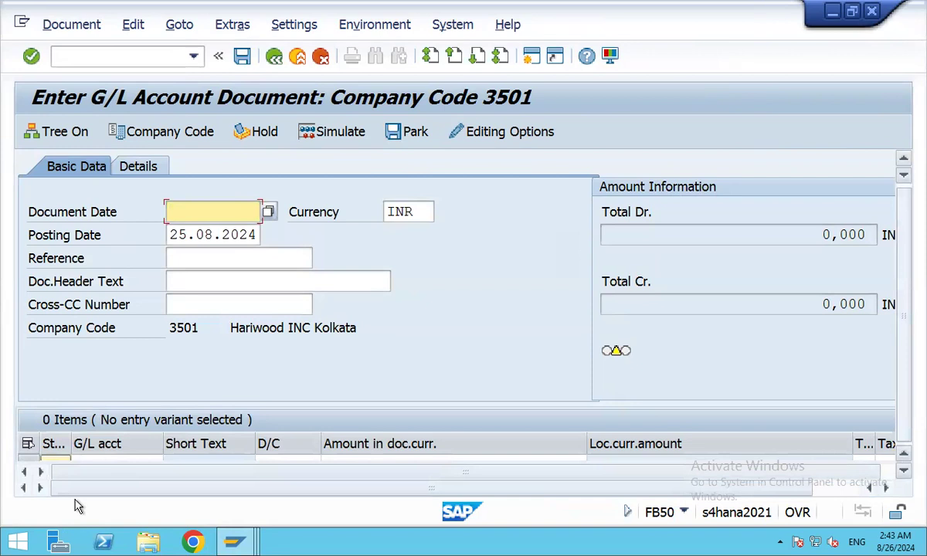
left_click(829, 12)
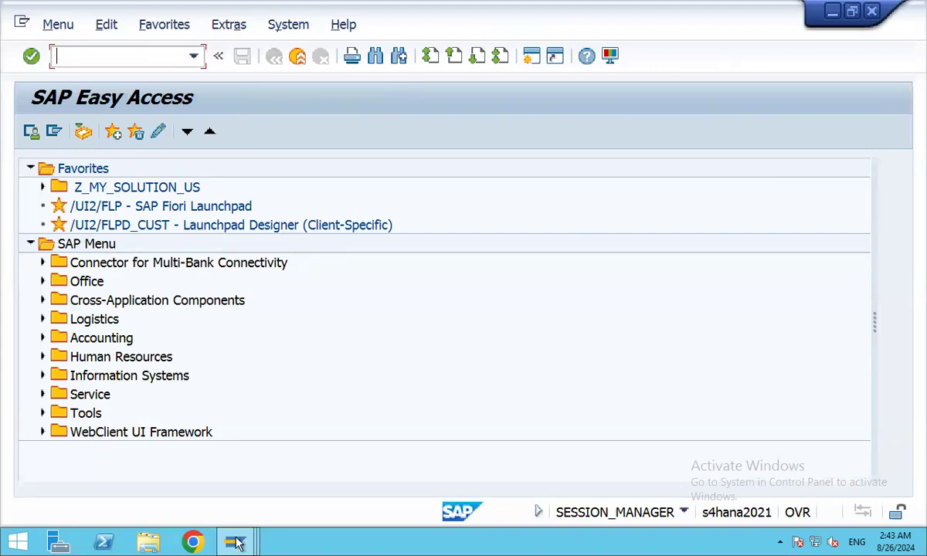
mouse_move(237, 543)
left_click(204, 469)
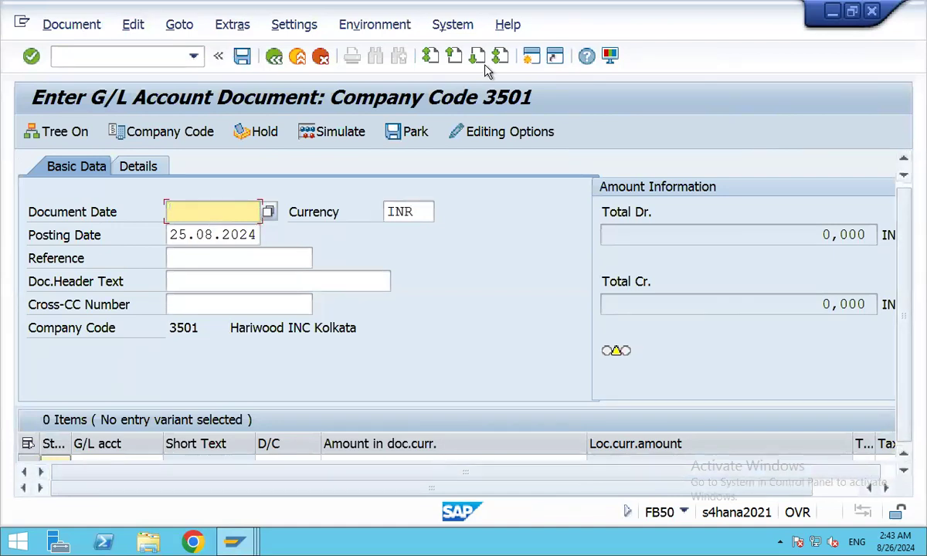
Set the SAP GUI monospaced font to Courier New size 14 and apply it.
left_click(466, 31)
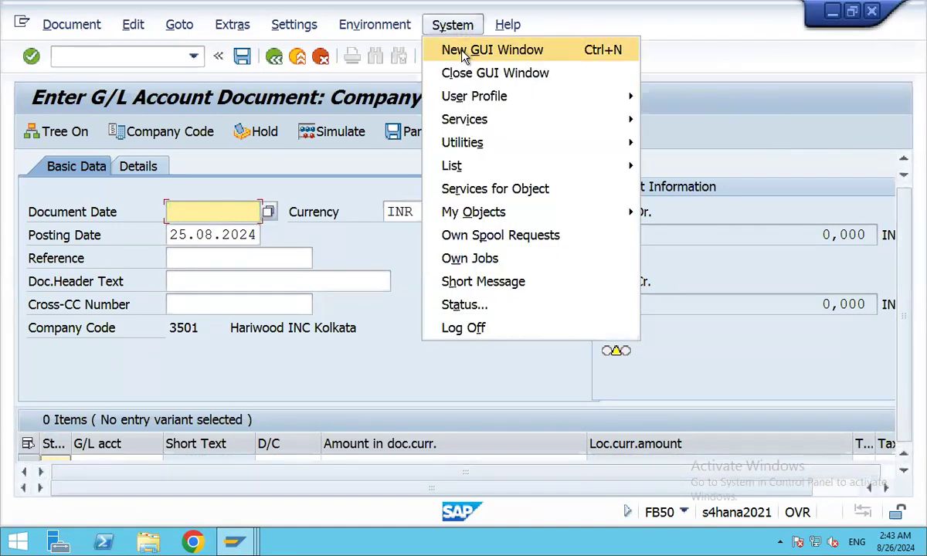
mouse_move(500, 31)
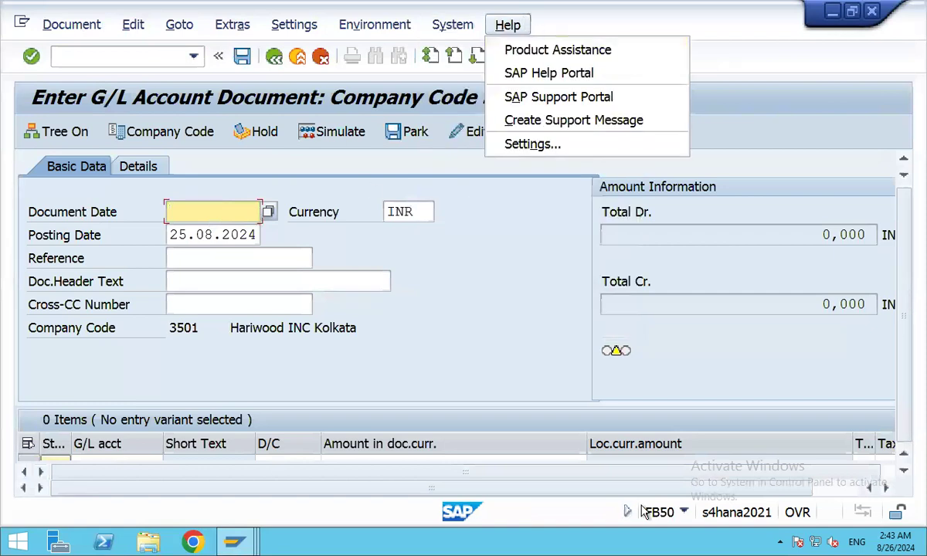
left_click(803, 141)
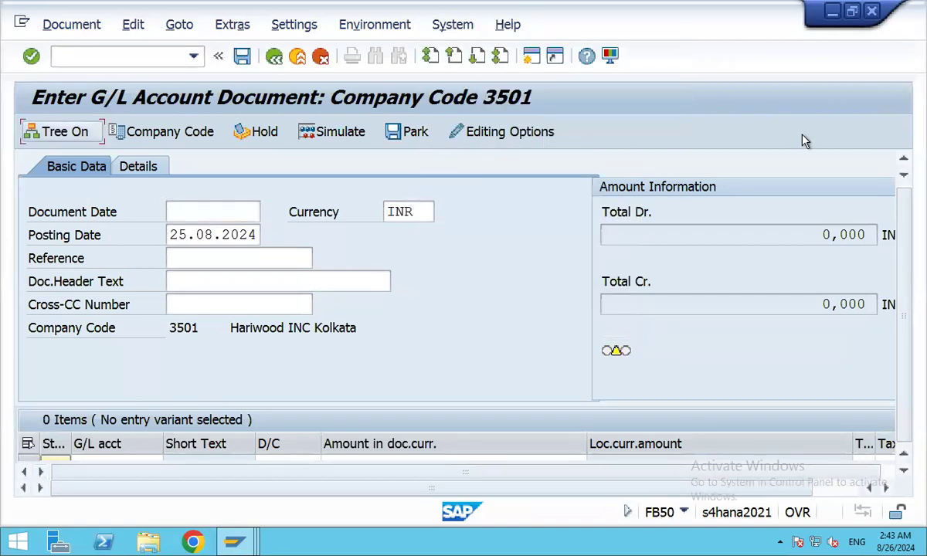
left_click(610, 56)
left_click(641, 81)
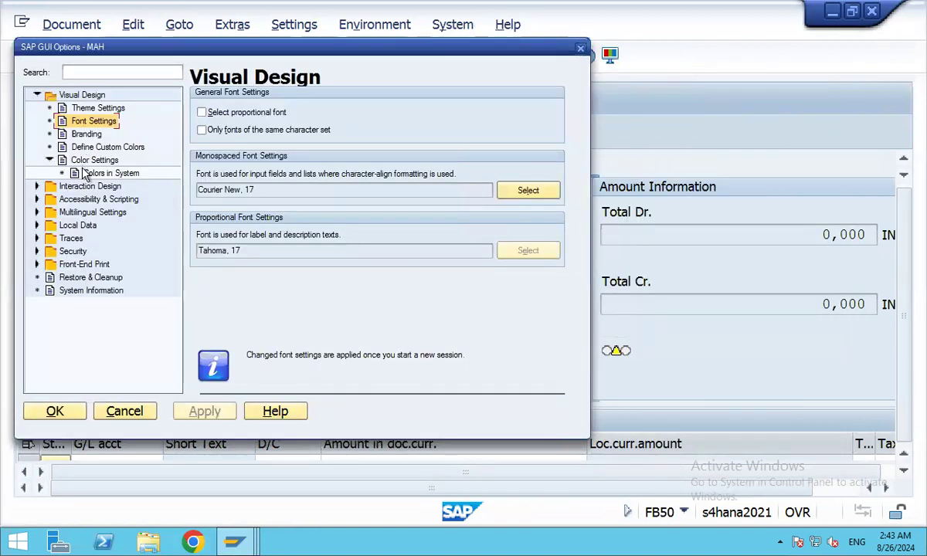
left_click(528, 193)
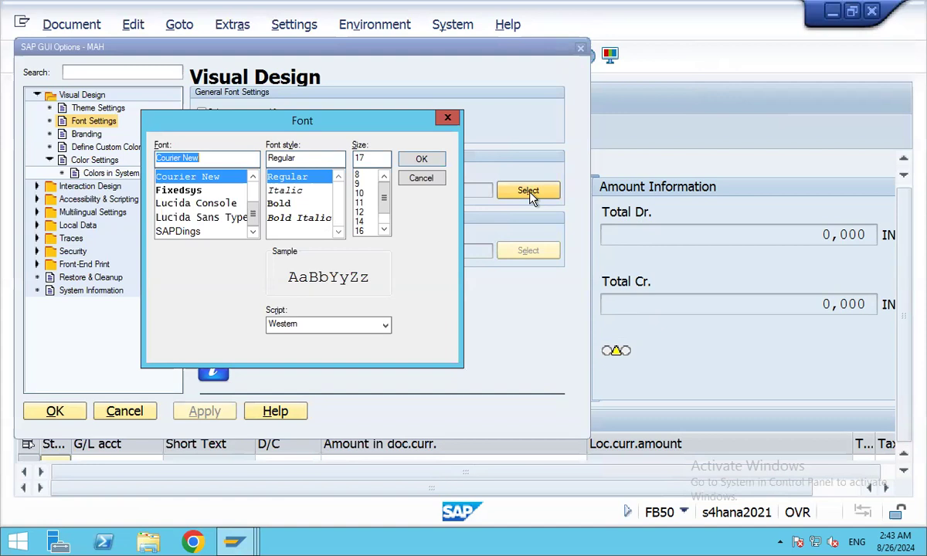
left_click(361, 223)
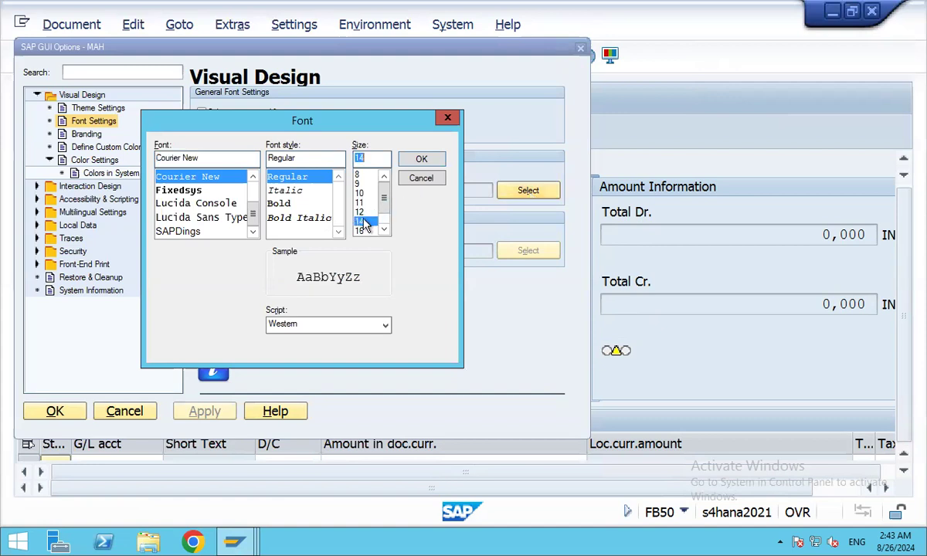
left_click(422, 160)
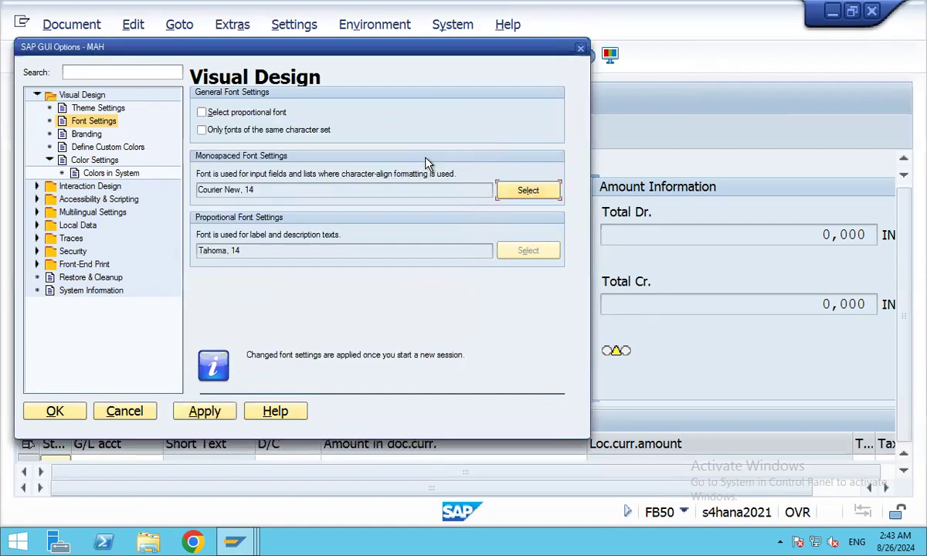
left_click(216, 413)
left_click(54, 411)
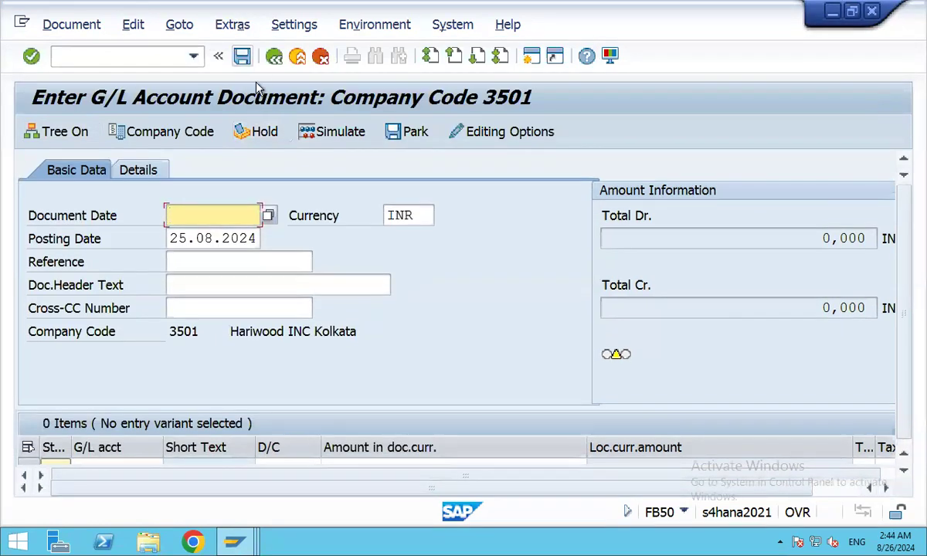
Log off from the SAP system, confirming with Yes.
left_click(444, 26)
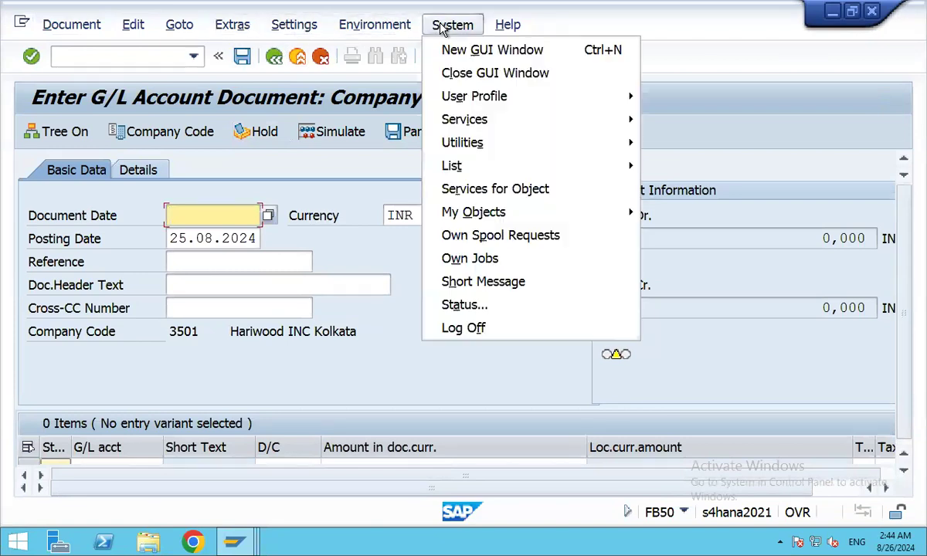
left_click(449, 327)
left_click(249, 387)
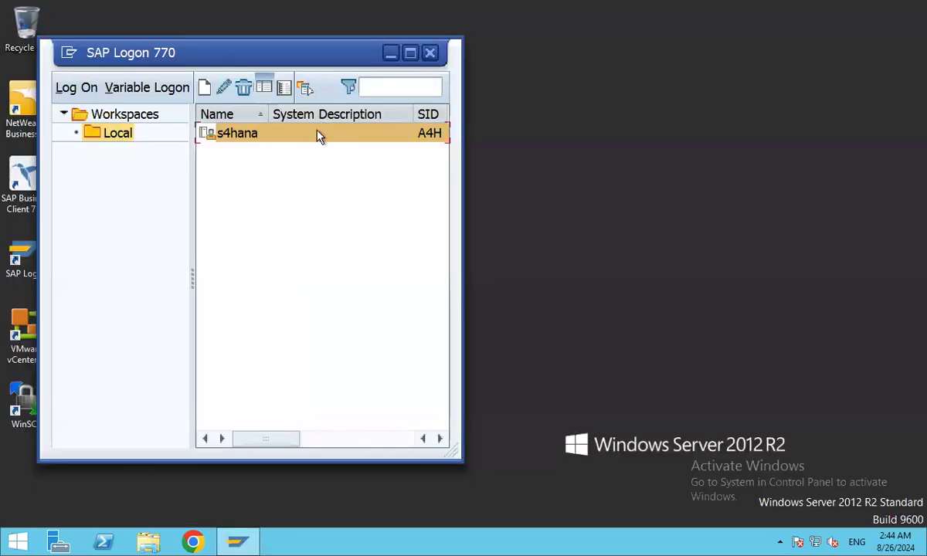
Log back into s4hana using the saved user name and the account password.
double_click(318, 137)
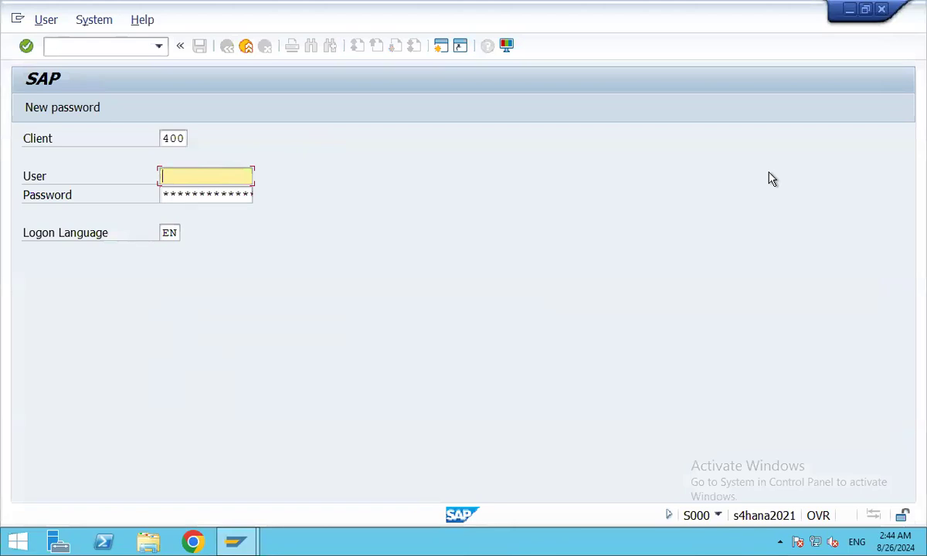
type("s")
key("Down")
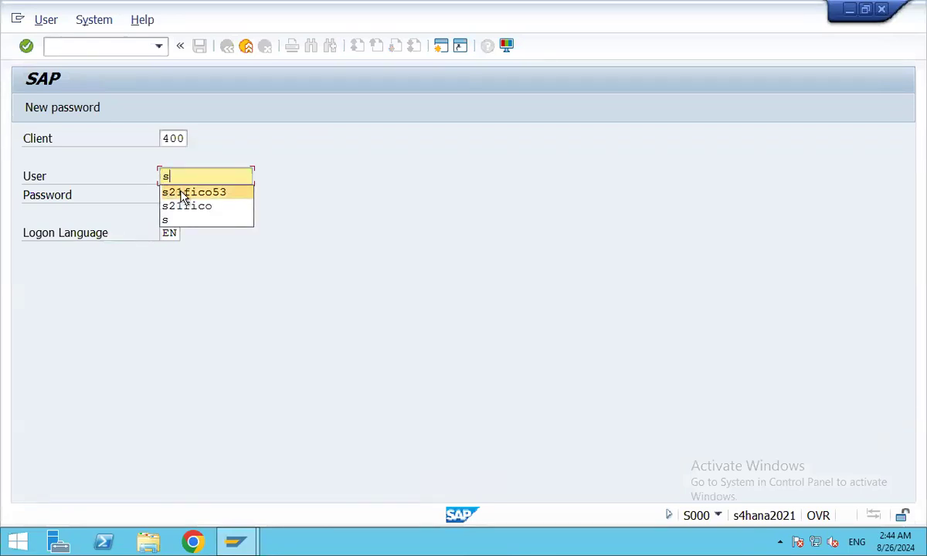
key("Return")
key("Tab")
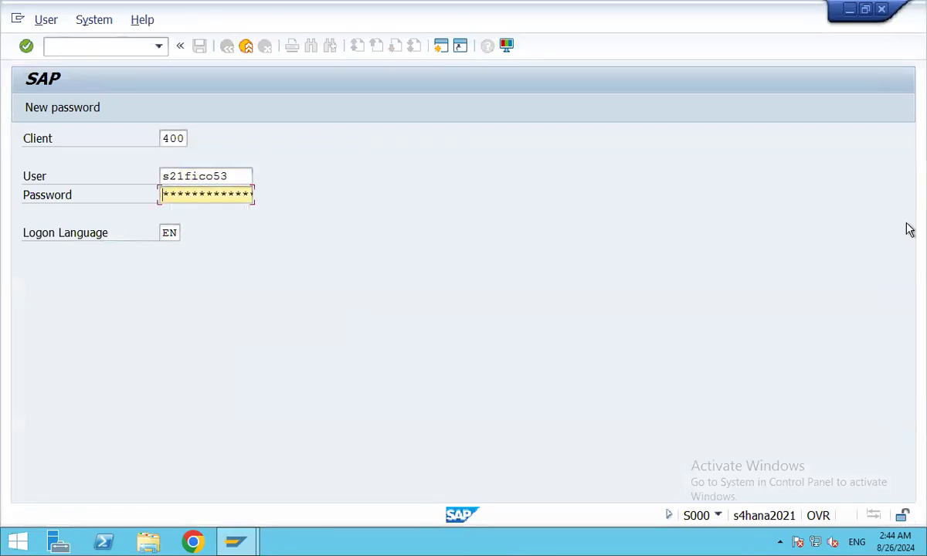
type("********")
key("Return")
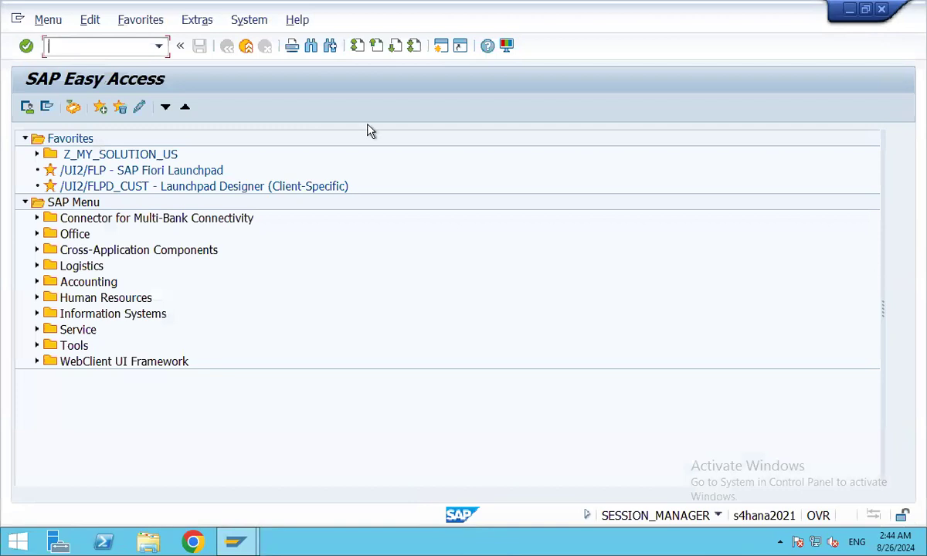
Launch FB50 with /nfb50 to enter a G/L account document for company code 3501.
type("/nf")
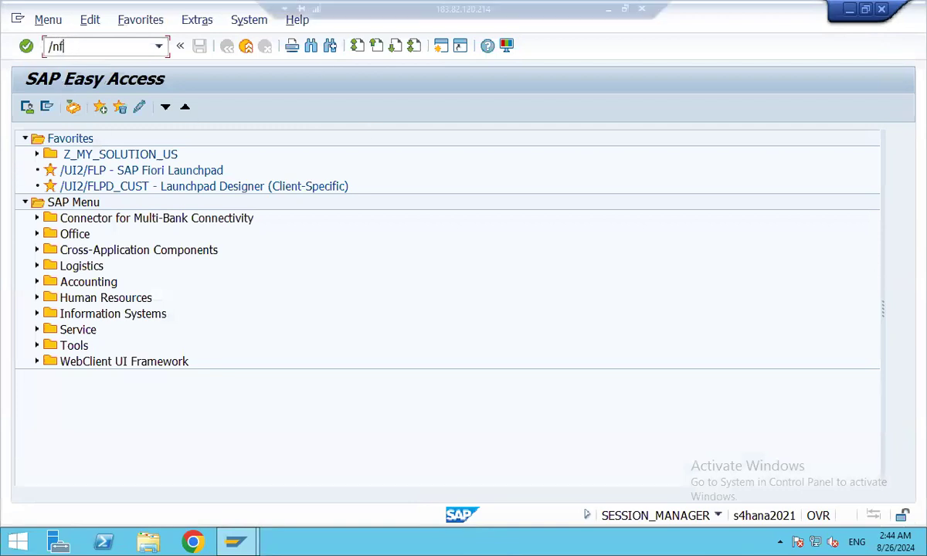
type("b50")
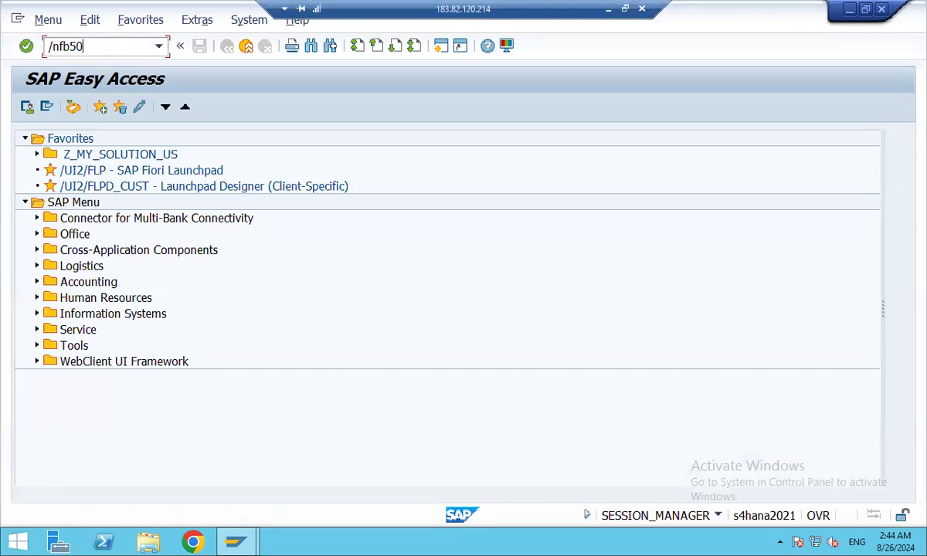
key("Return")
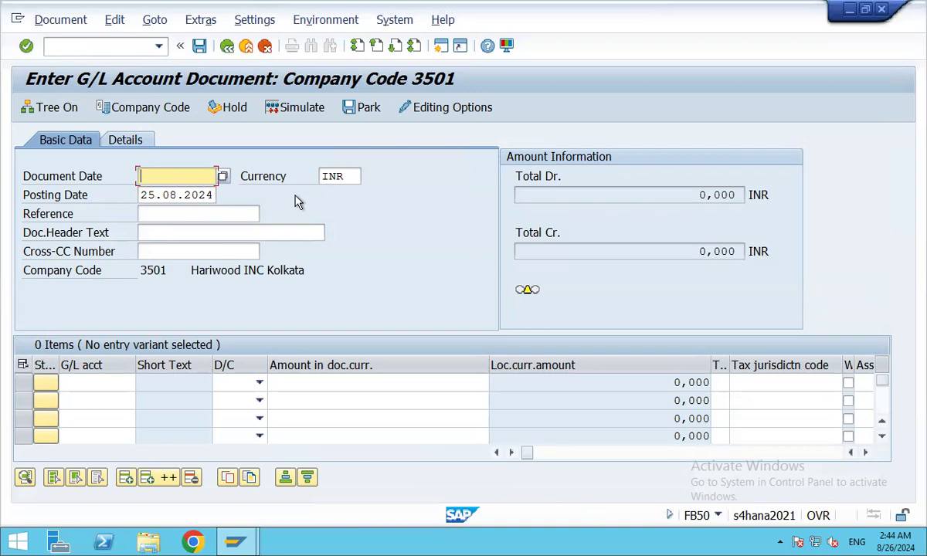
Set the document date to 25.08.2024 and bring up the G/L account search for line one.
key("F4")
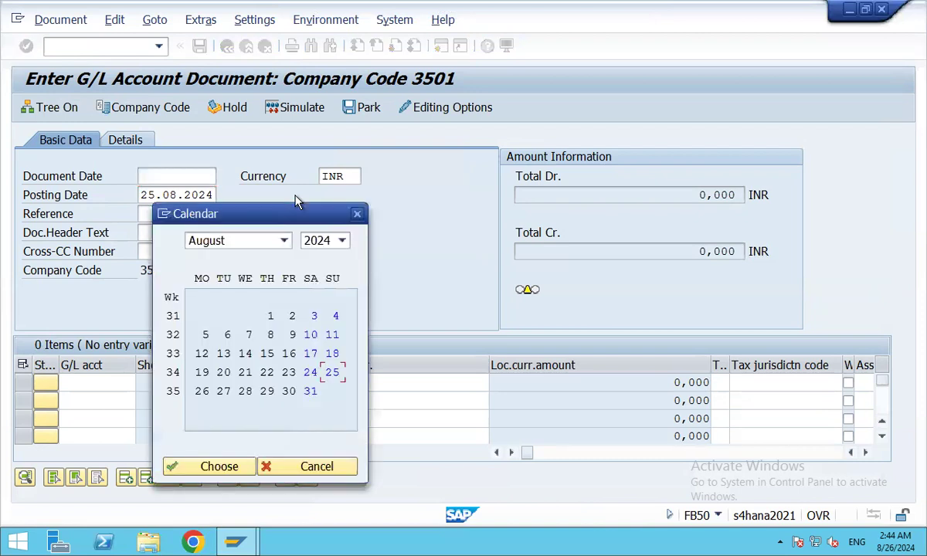
key("Return")
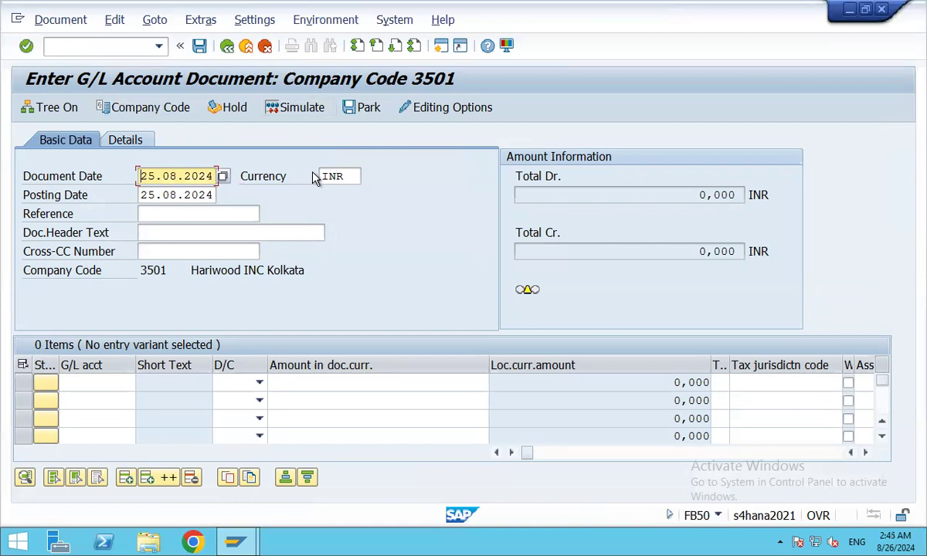
left_click(89, 377)
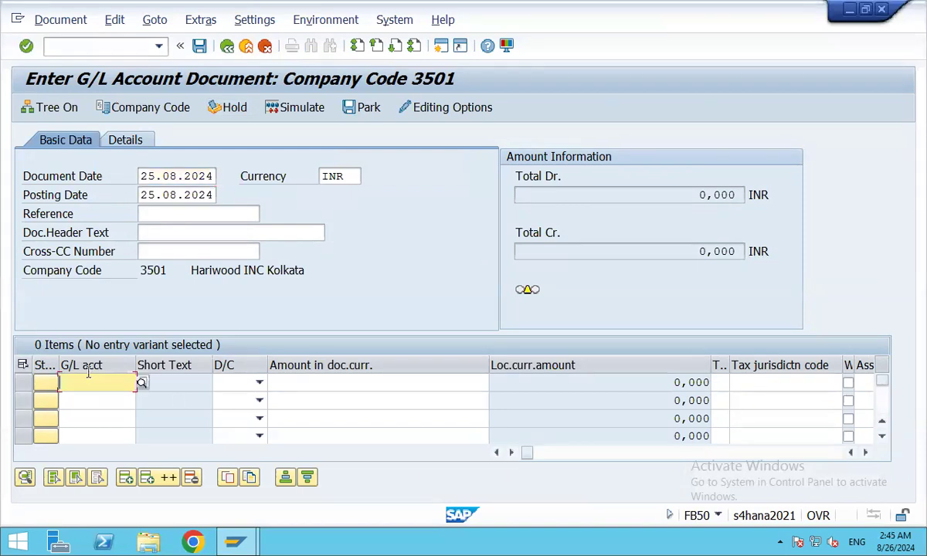
left_click(141, 383)
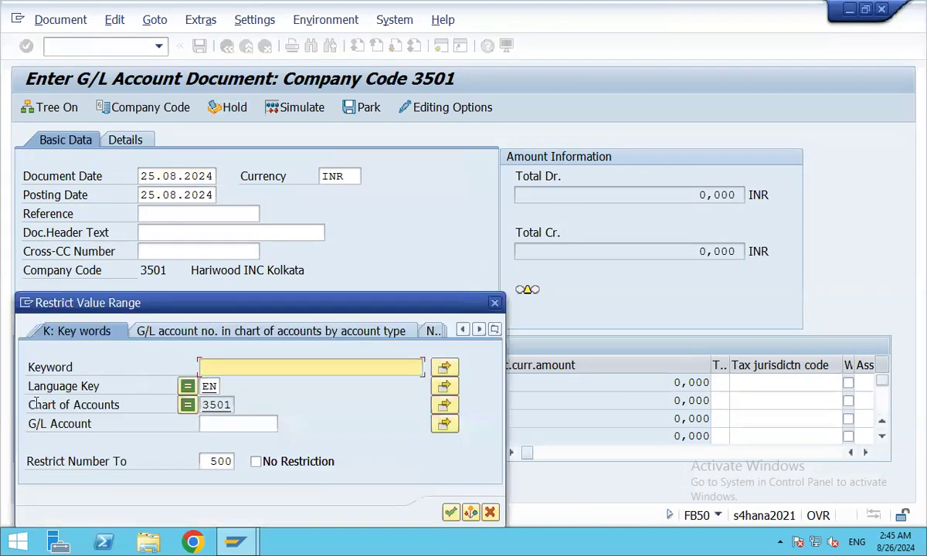
Search keyword AAA and pick Courier Expenses account 2044 for line one.
type("AAA")
key("Return")
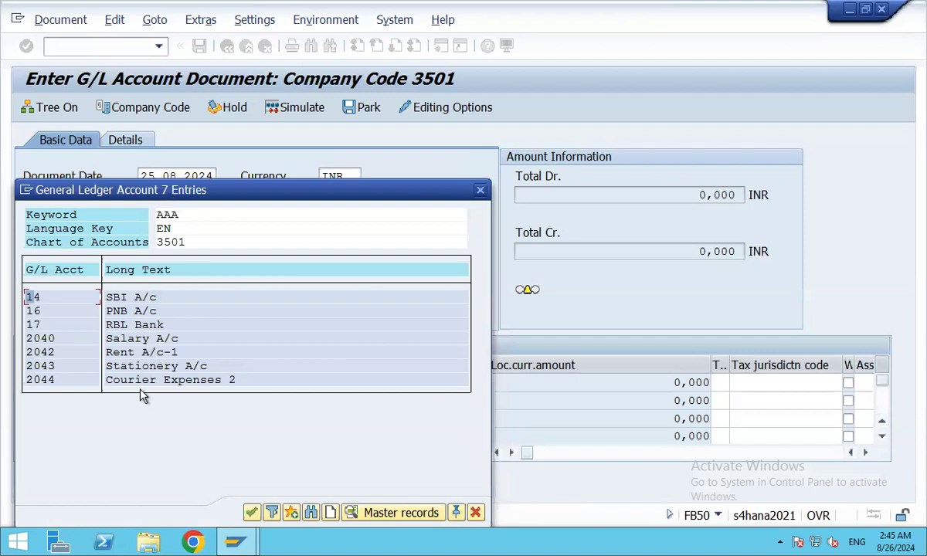
double_click(192, 383)
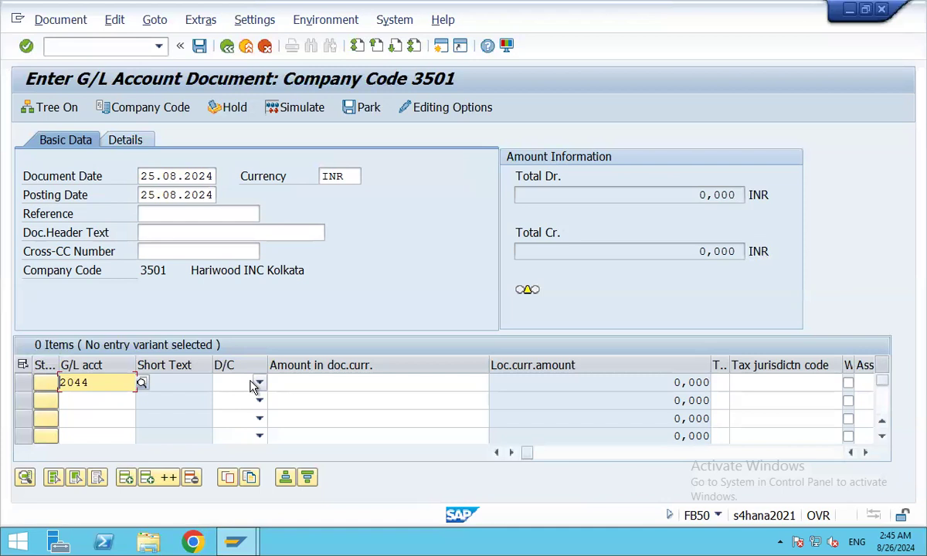
Make line one for account 2044 a debit of 100.
left_click(142, 382)
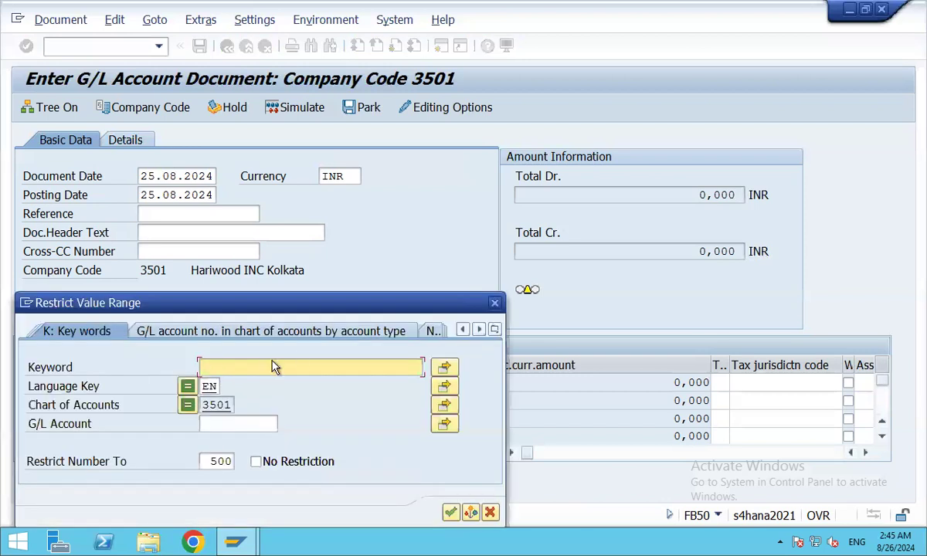
left_click(494, 303)
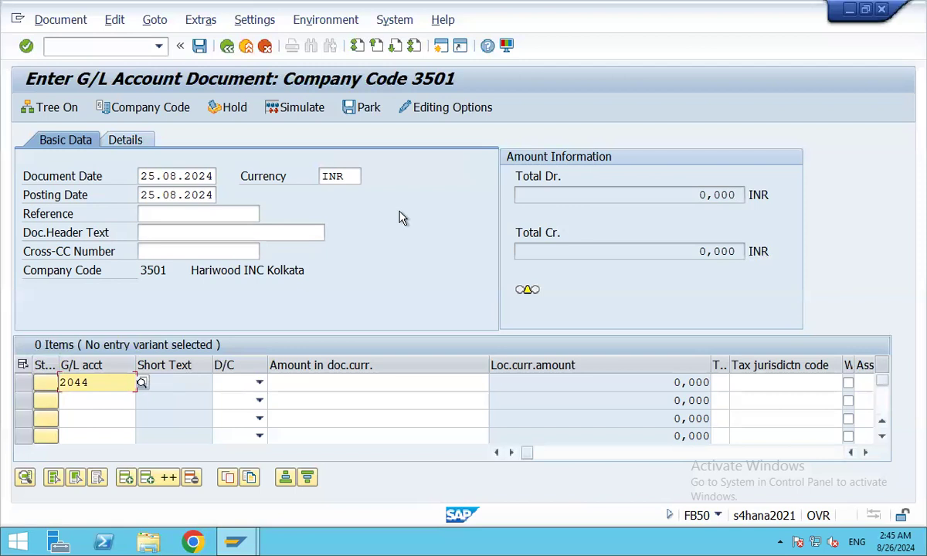
left_click(258, 384)
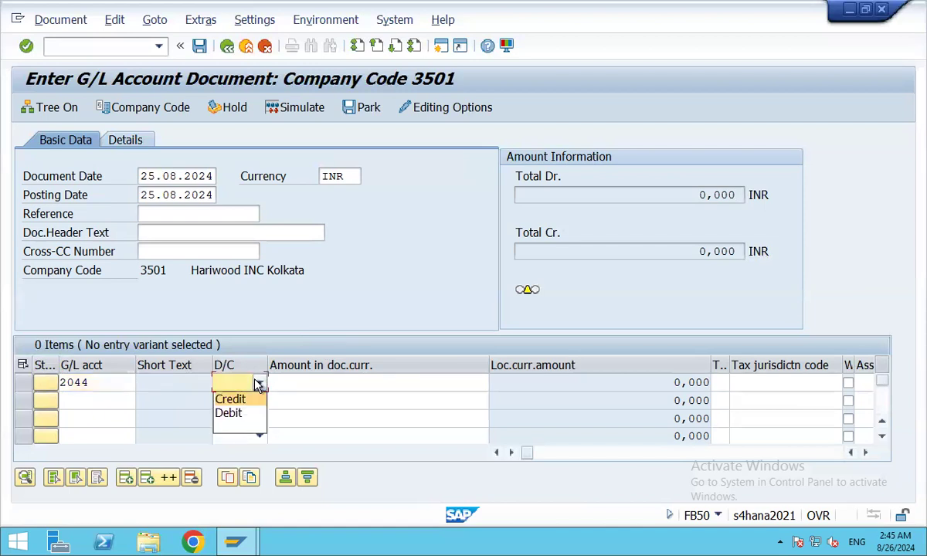
left_click(228, 414)
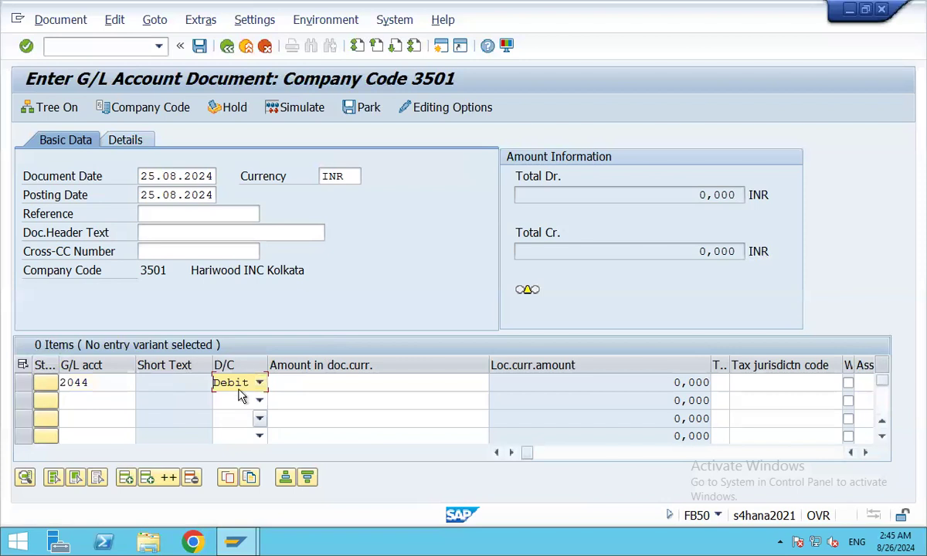
left_click(287, 381)
type("100")
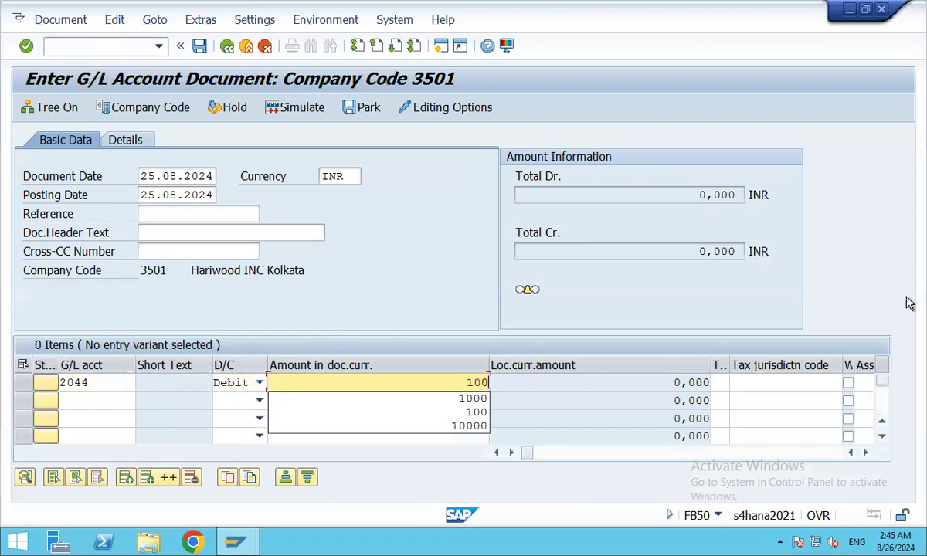
key("Tab")
key("Tab")
key("Tab")
key("Tab")
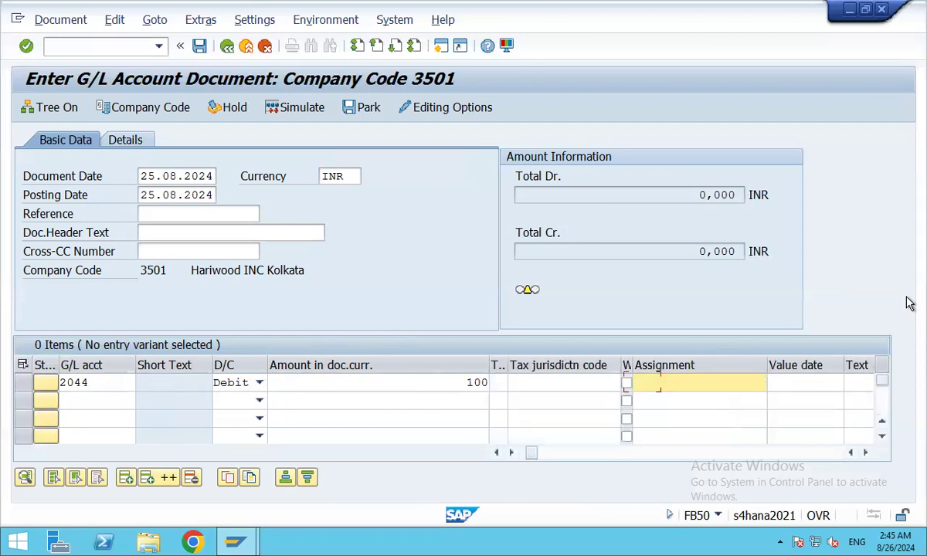
Enter the line text 'Payment for Coourier' on line one.
key("Tab")
key("Tab")
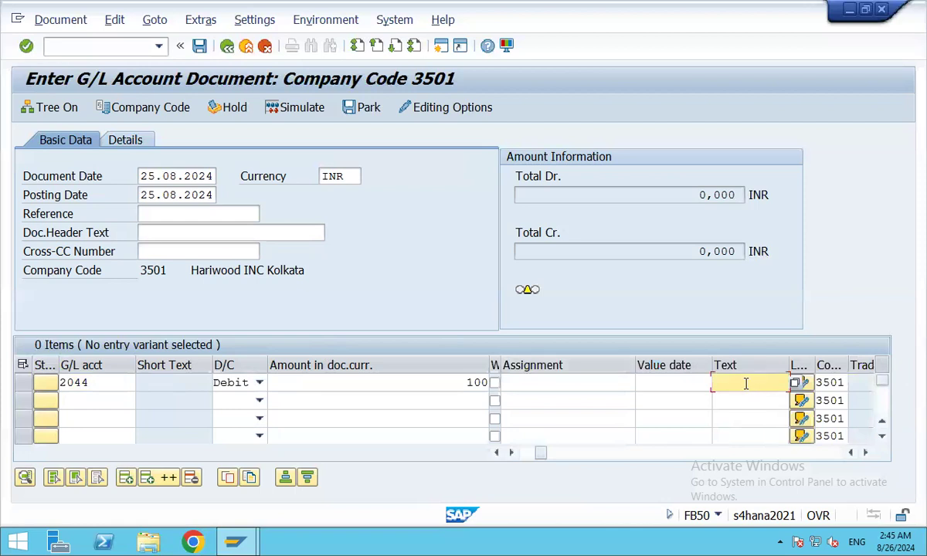
type("Payment")
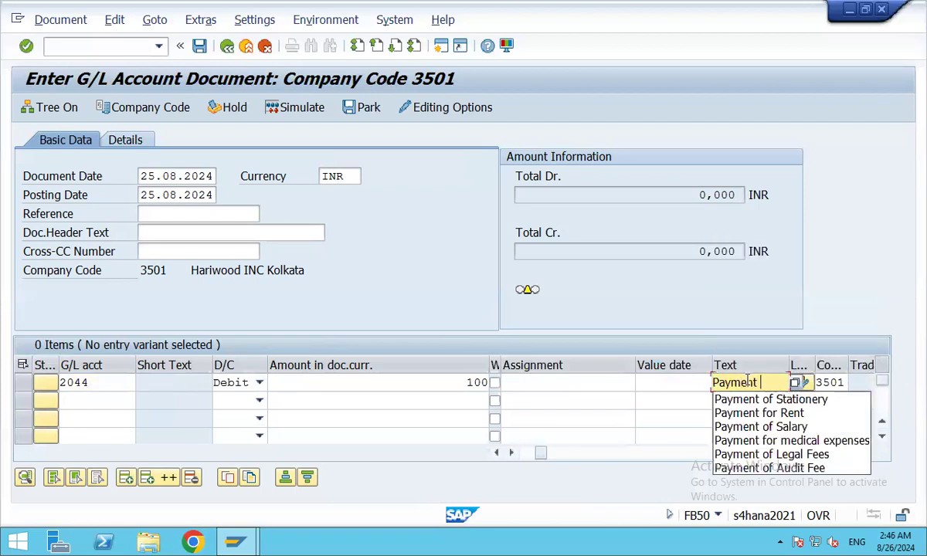
type(" for Coourier")
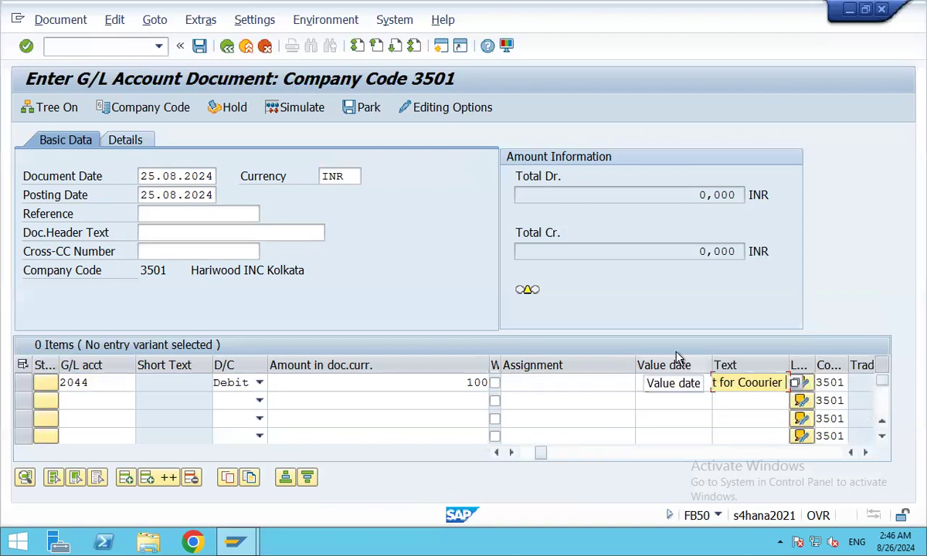
key("Tab")
key("Tab")
key("Tab")
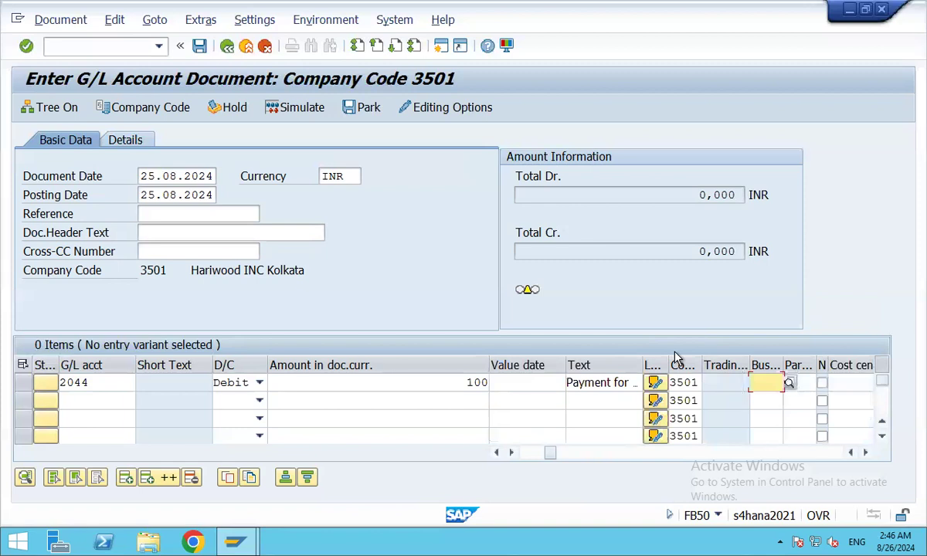
key("Tab")
key("Tab")
key("Tab")
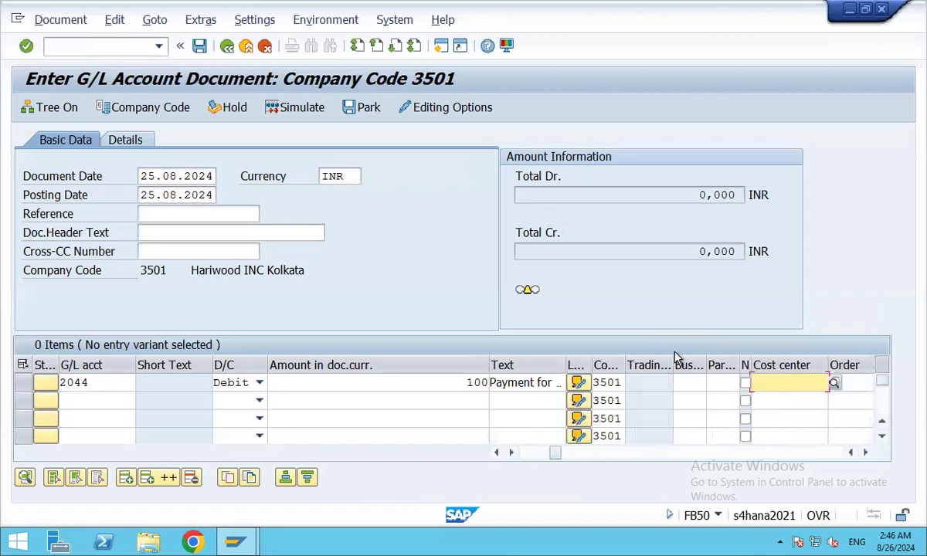
Pick cost center 3511, the Hyderabad factory, from the company code 3501 list for line one.
left_click(834, 383)
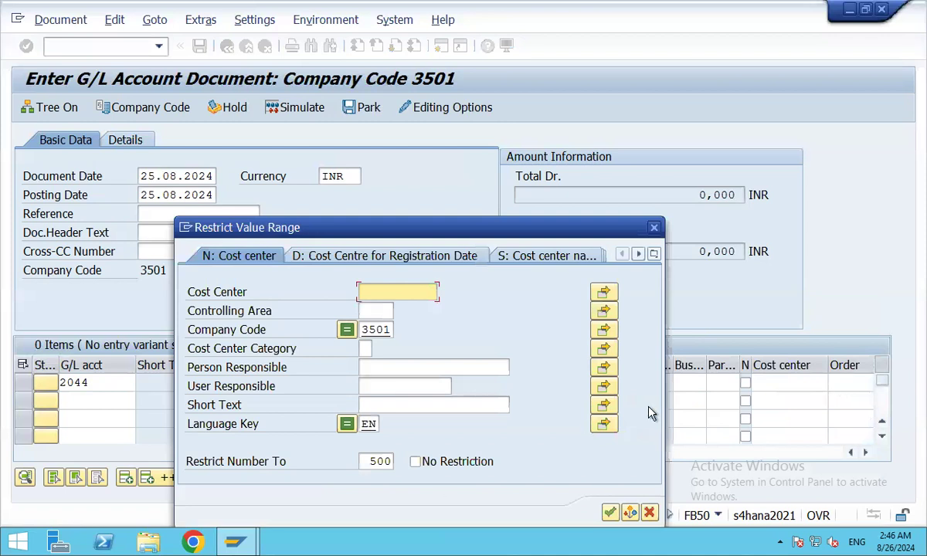
left_click_drag(521, 227, 523, 141)
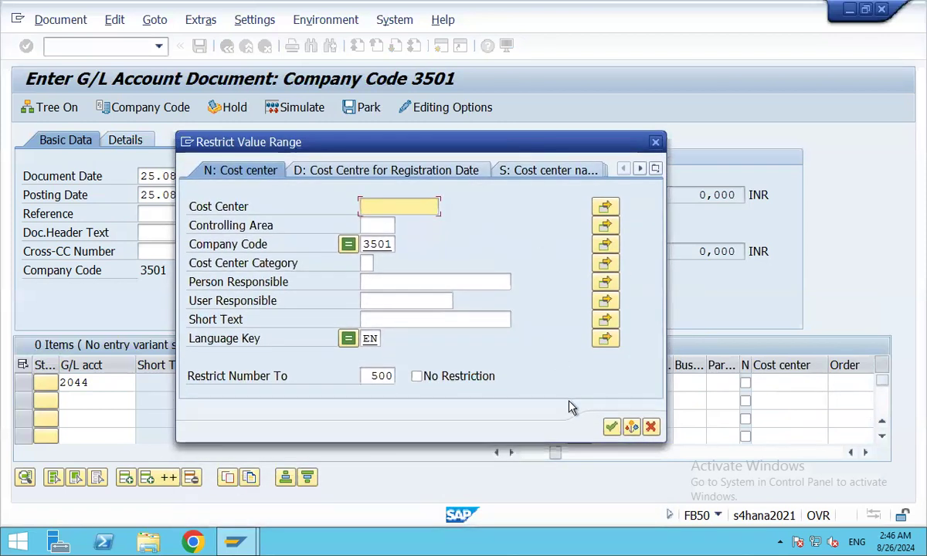
left_click(610, 437)
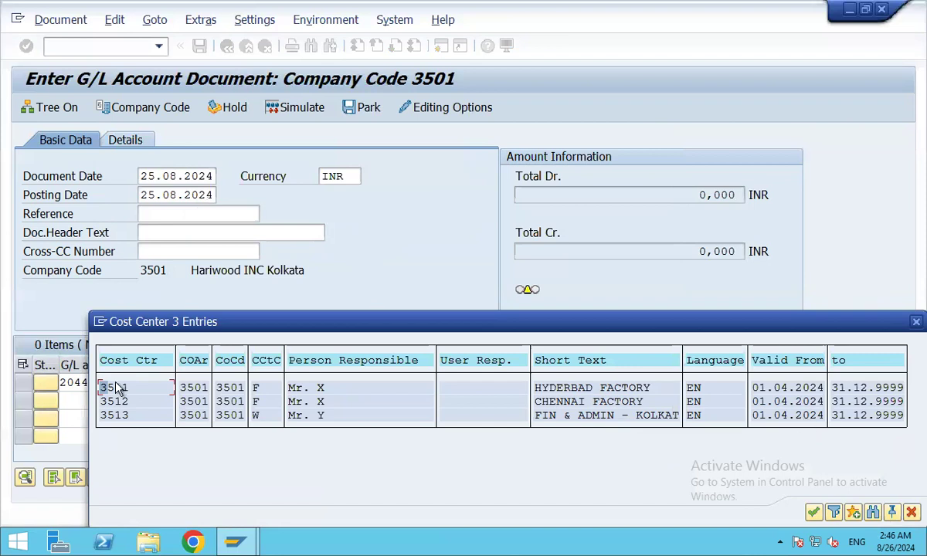
left_click(579, 390)
double_click(579, 389)
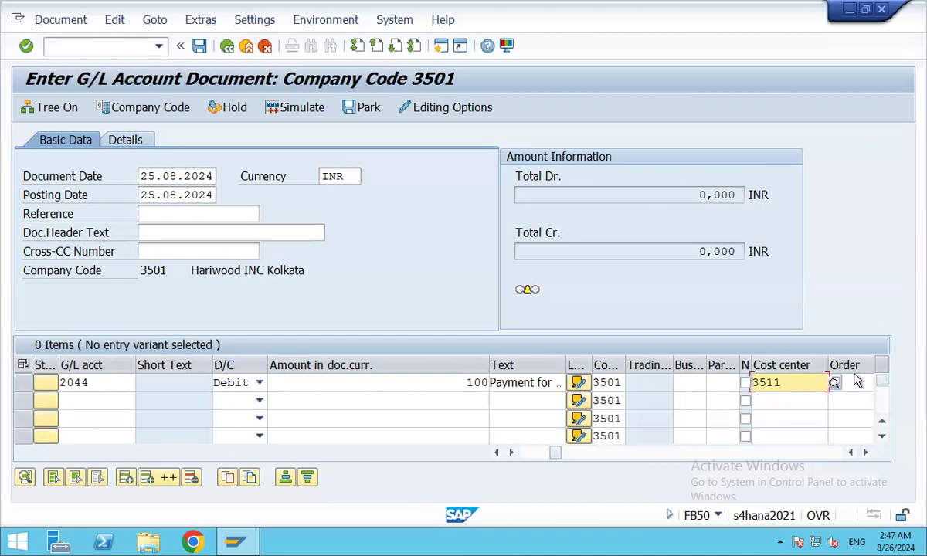
Put RBL Bank account 17 on line two using the keyword AAA account search.
left_click(85, 401)
left_click(142, 402)
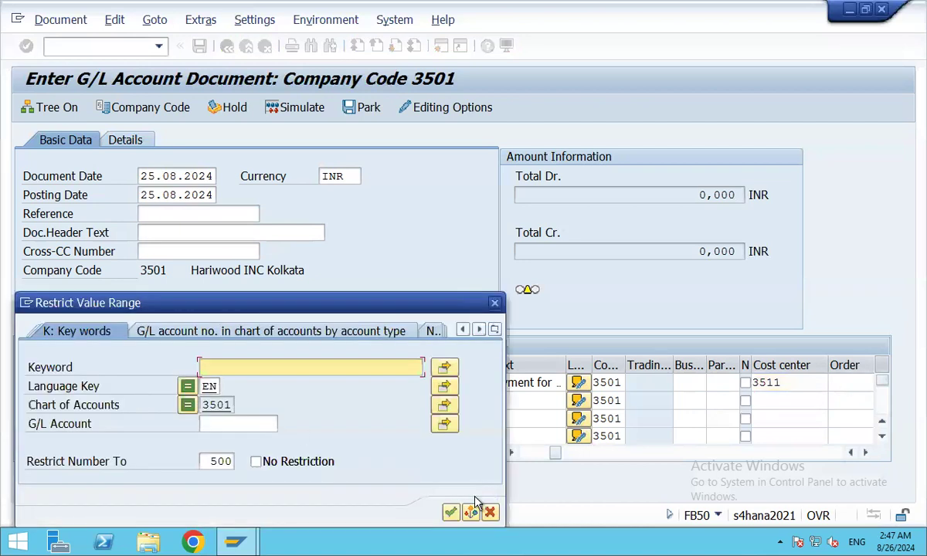
left_click_drag(370, 304, 413, 223)
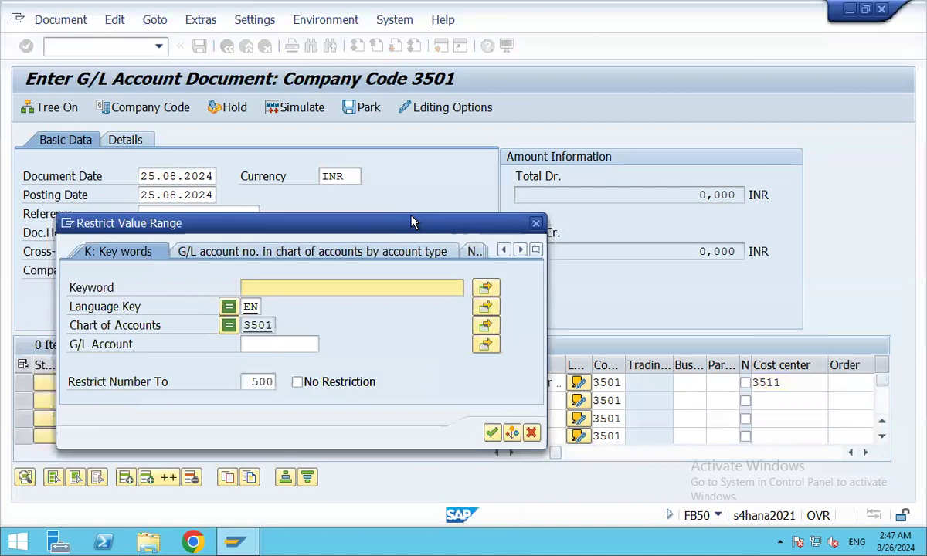
left_click(492, 431)
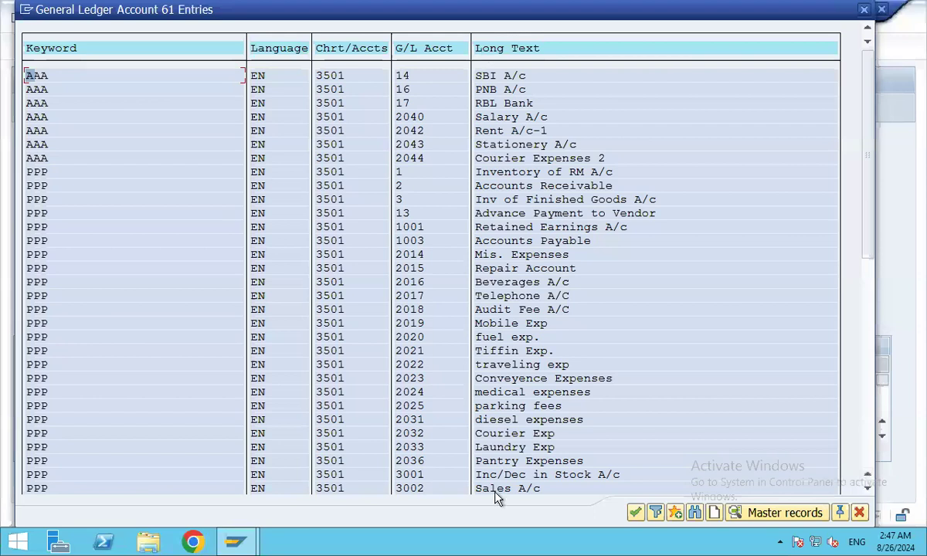
left_click(863, 10)
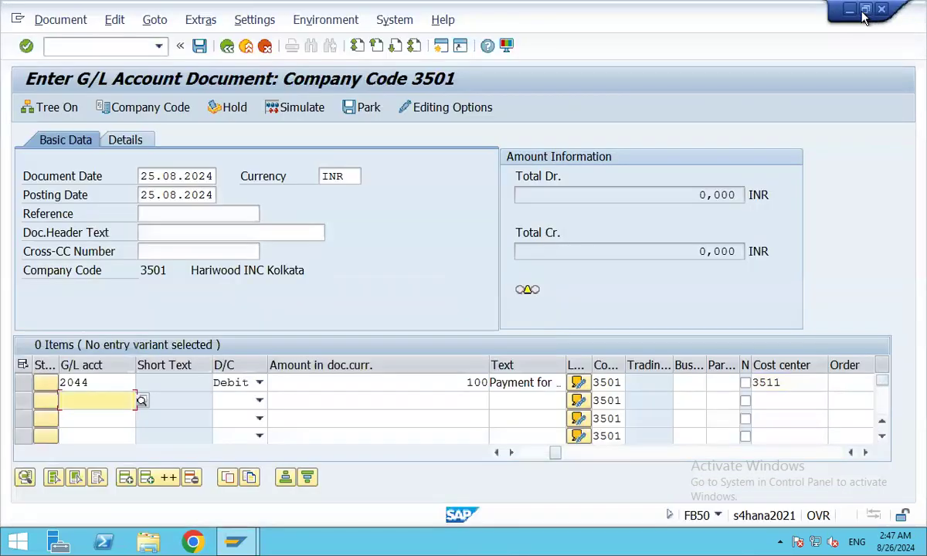
left_click(141, 401)
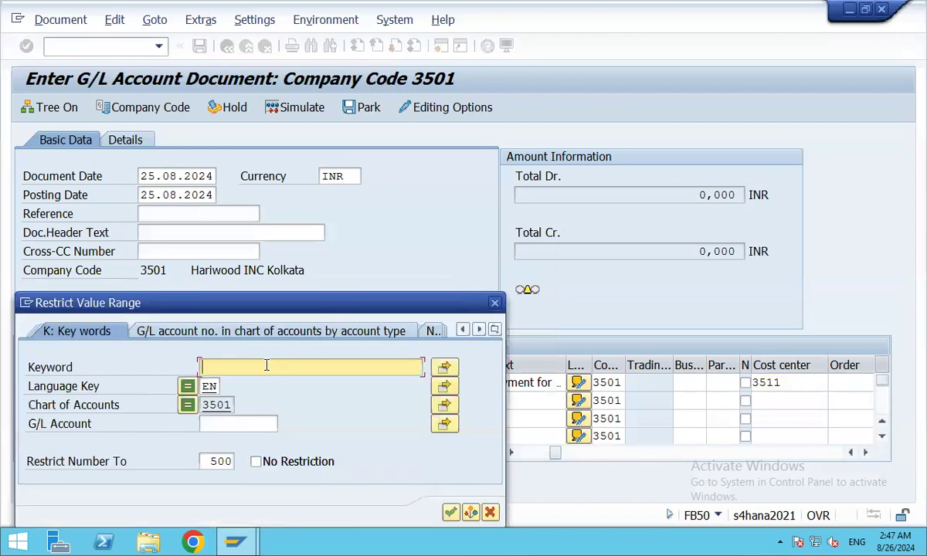
type("AAA")
key("Return")
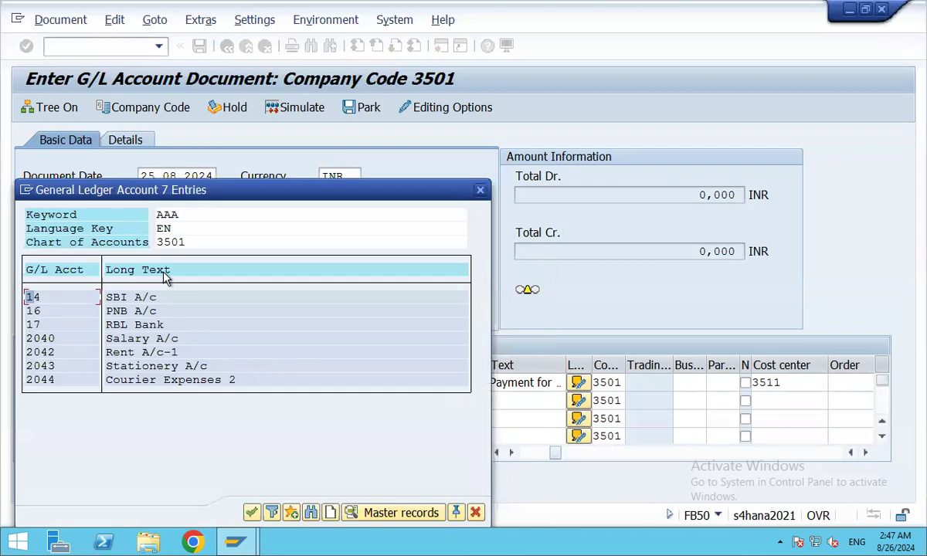
double_click(139, 330)
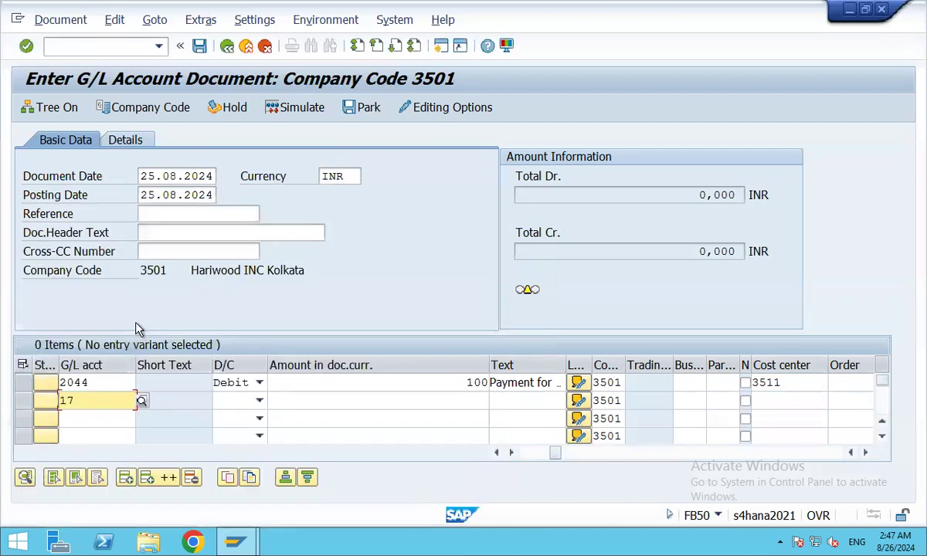
Credit 100 on line two with value date 25.08.2024, then simulate the document.
left_click(260, 400)
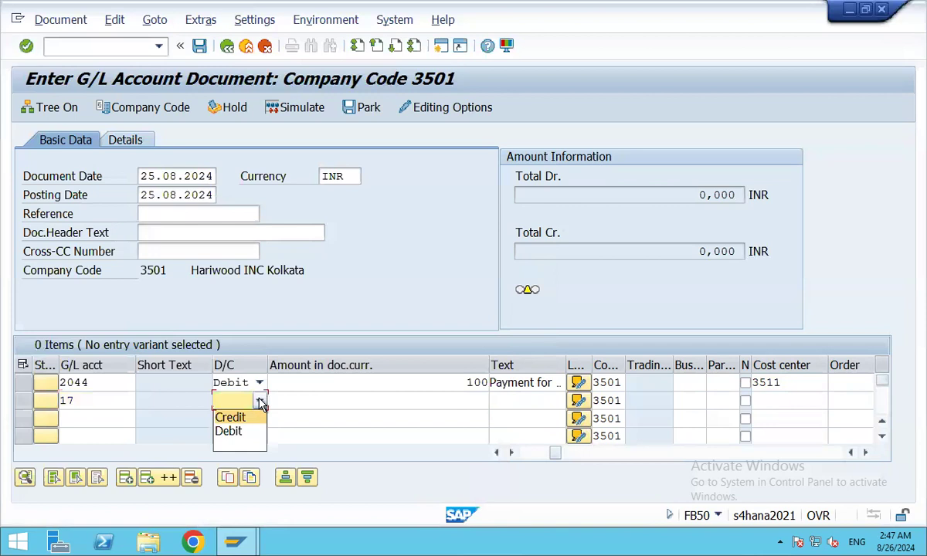
left_click(230, 417)
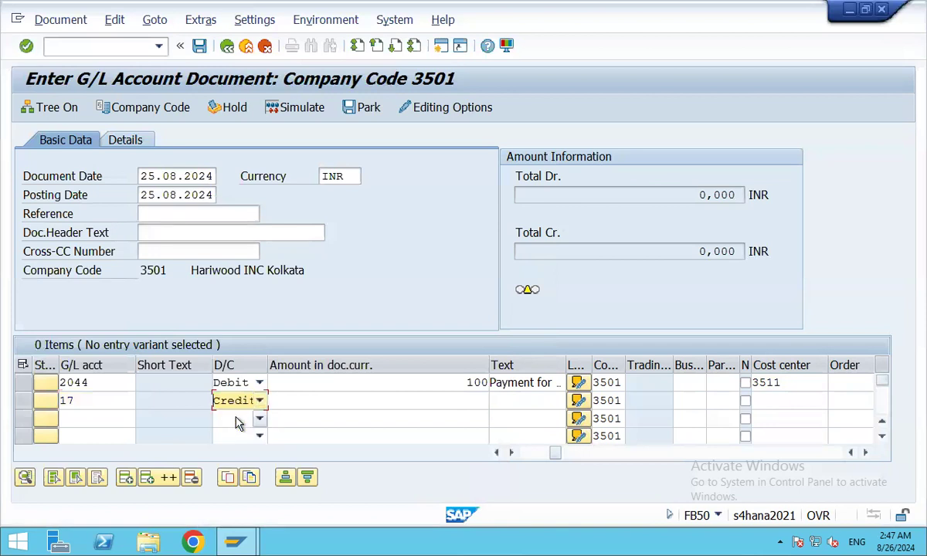
left_click(469, 401)
type("100")
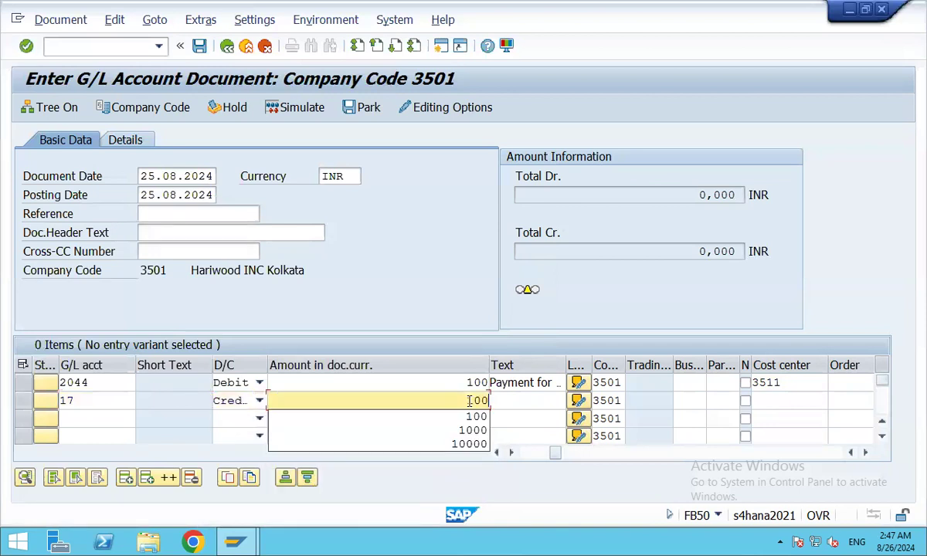
key("Tab")
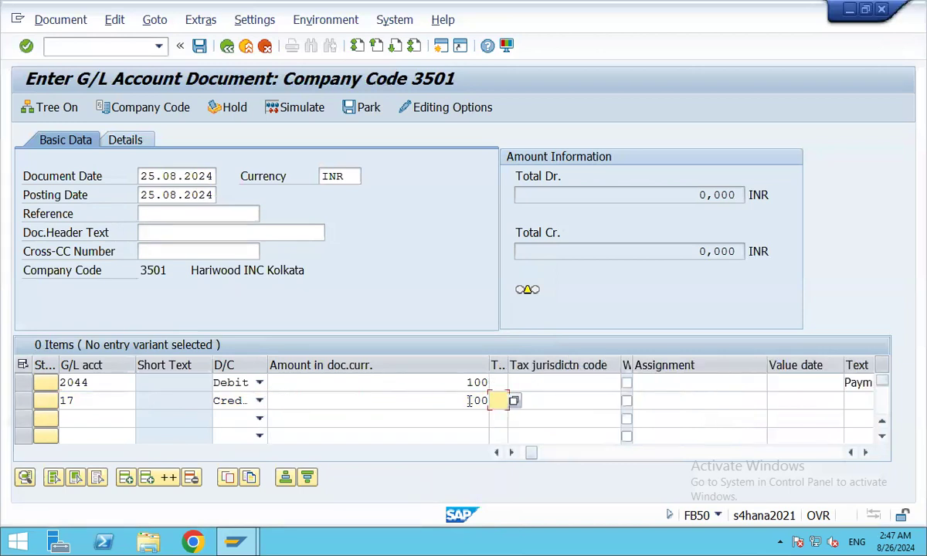
key("Tab")
key("Tab")
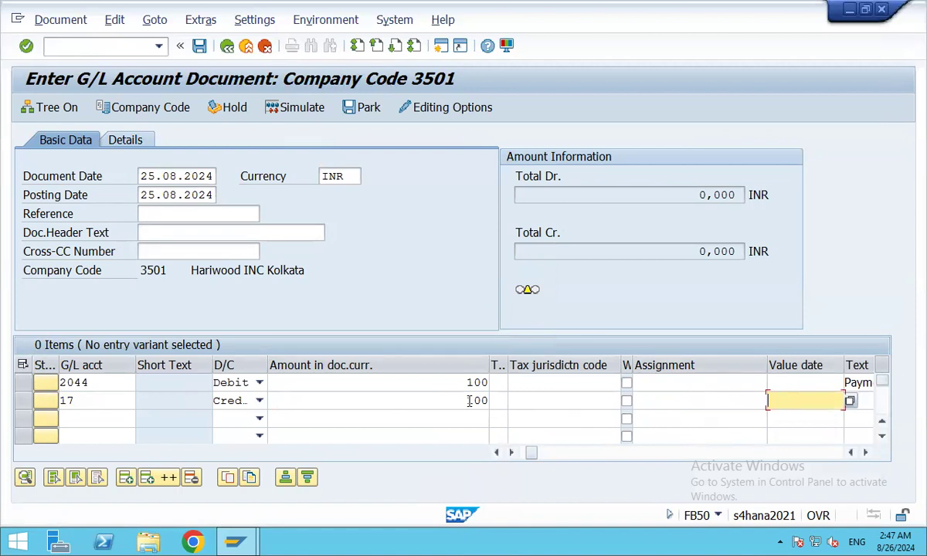
key("F4")
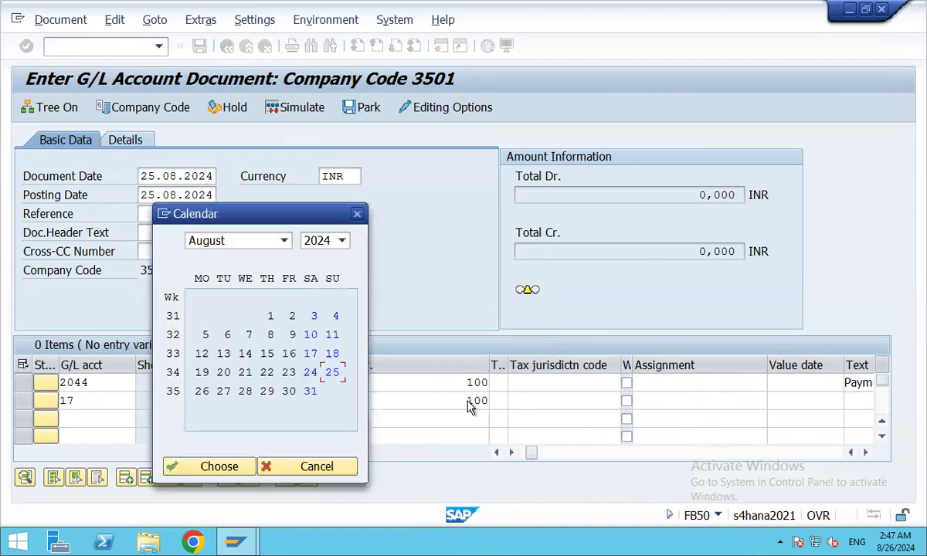
key("Return")
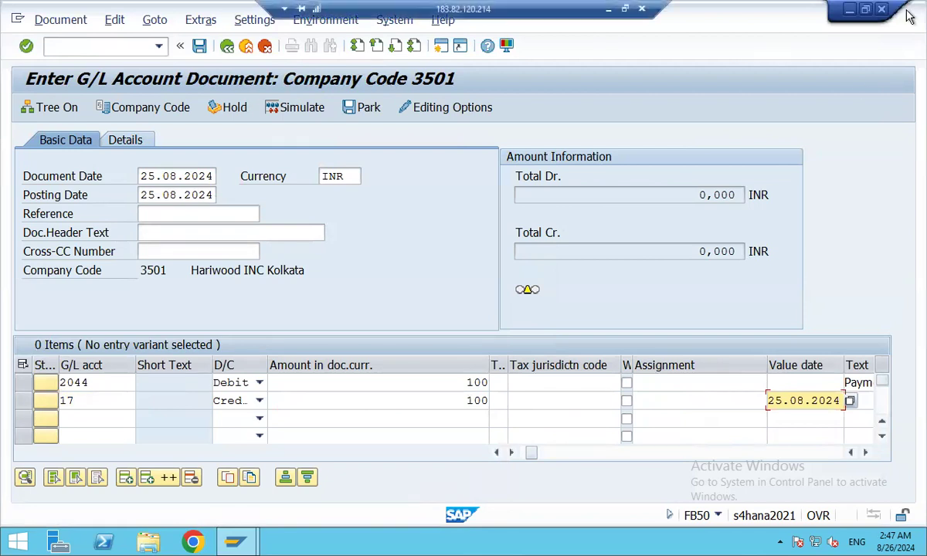
left_click(305, 107)
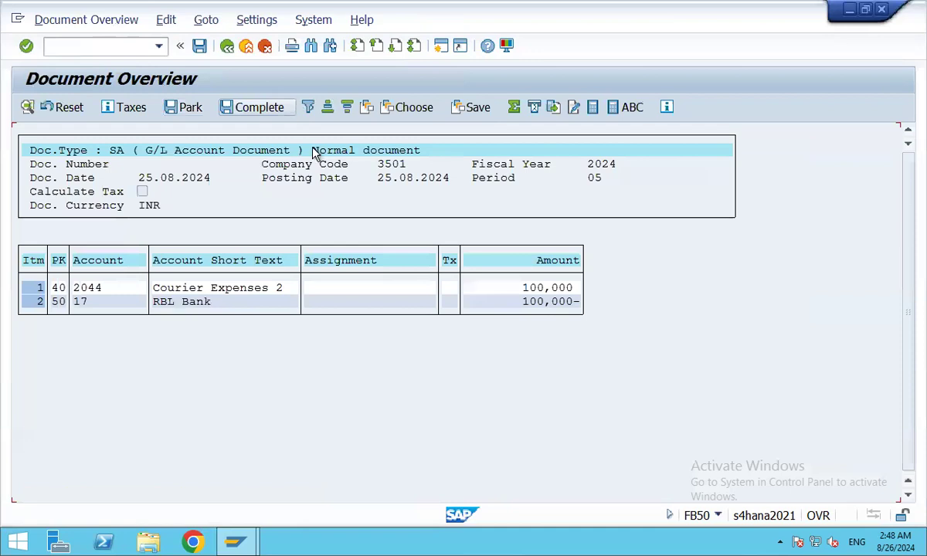
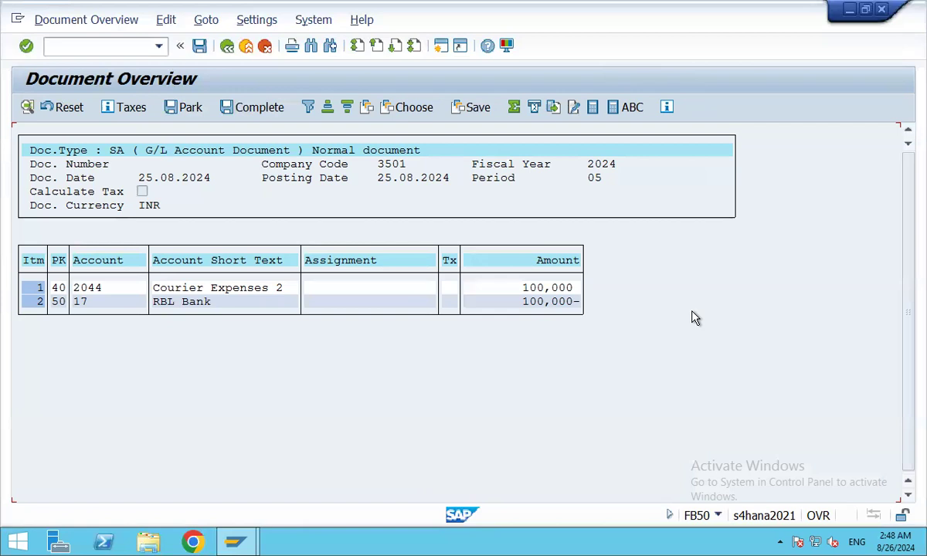
Post the simulated courier expense payment, creating document 6256 in company code 3501.
left_click(200, 46)
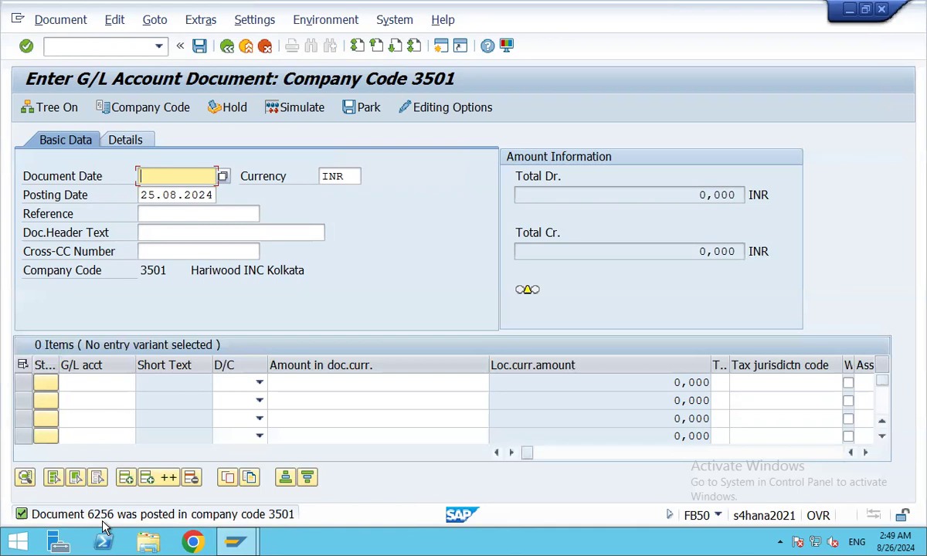
Display document 6256 in FB03 and inspect its Courier Expenses 2 line item details.
left_click(66, 47)
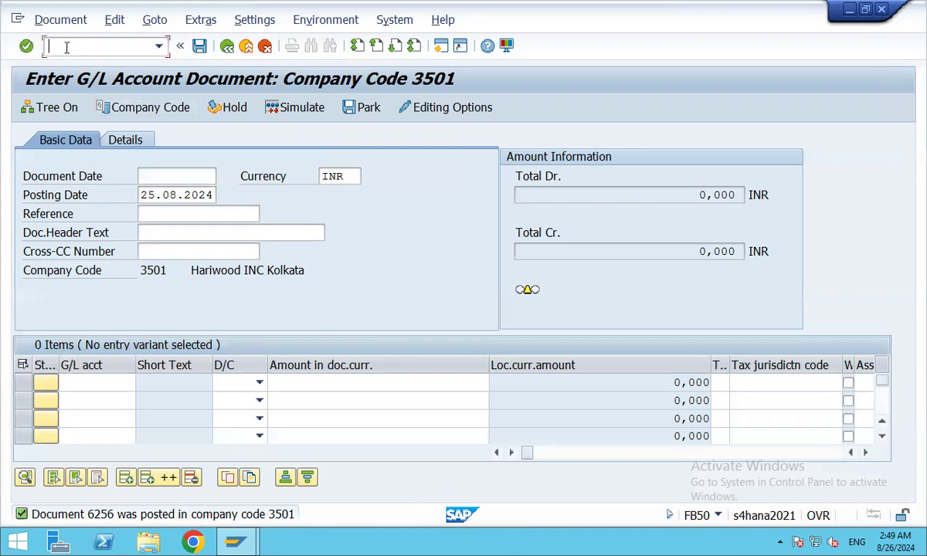
type("/")
type("nfb03")
key("Return")
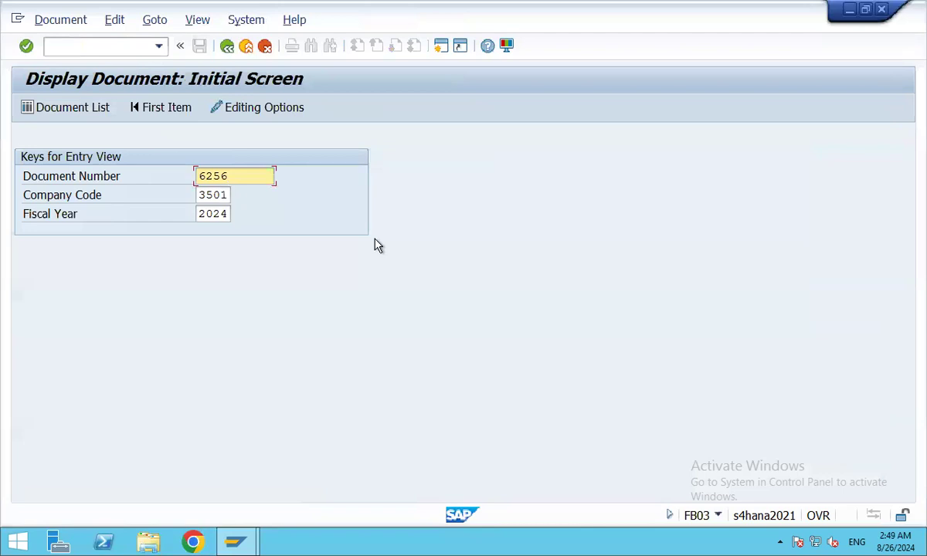
key("Return")
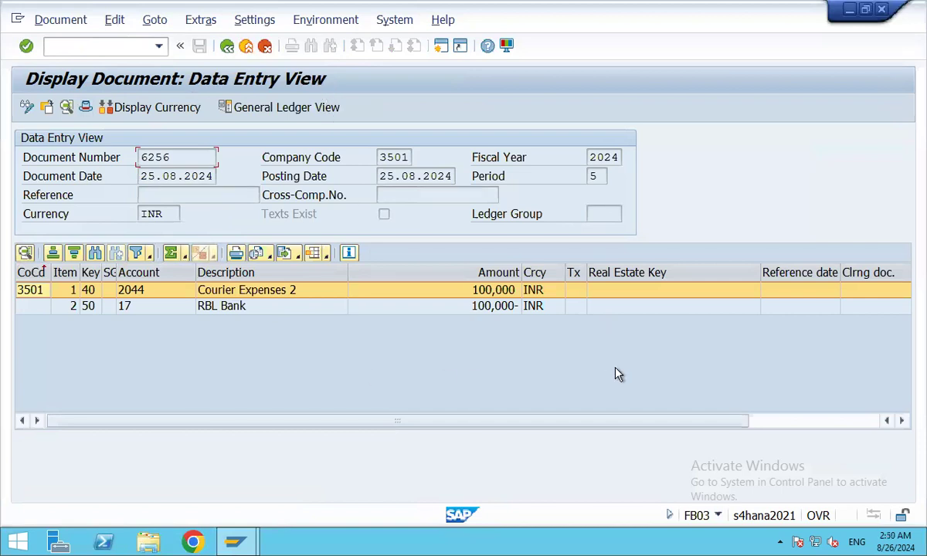
double_click(270, 291)
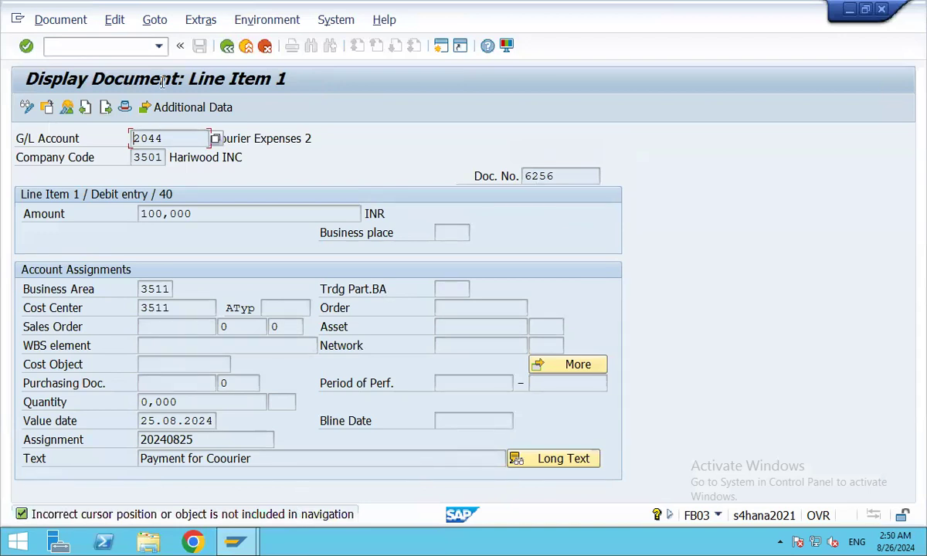
left_click(227, 46)
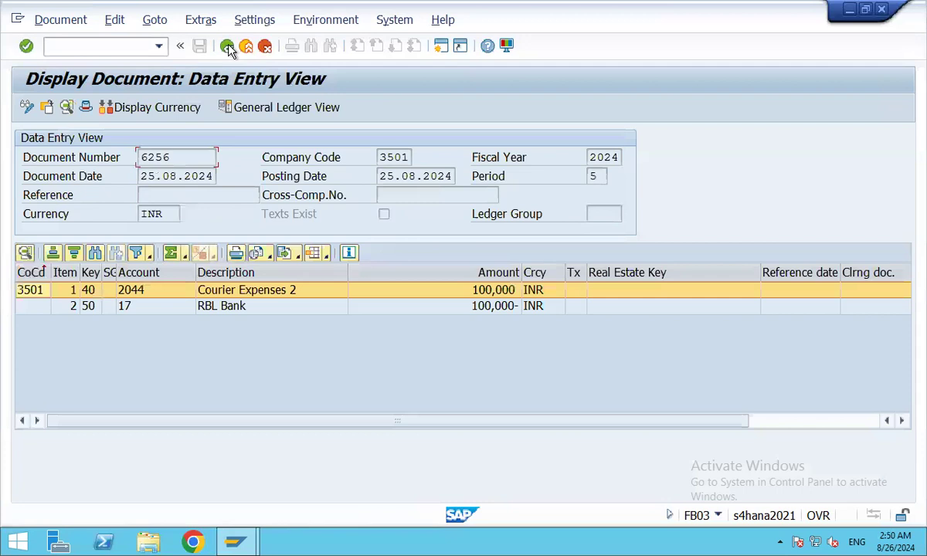
Switch document 6256 to the general ledger view showing its ledger 0L lines.
left_click(270, 109)
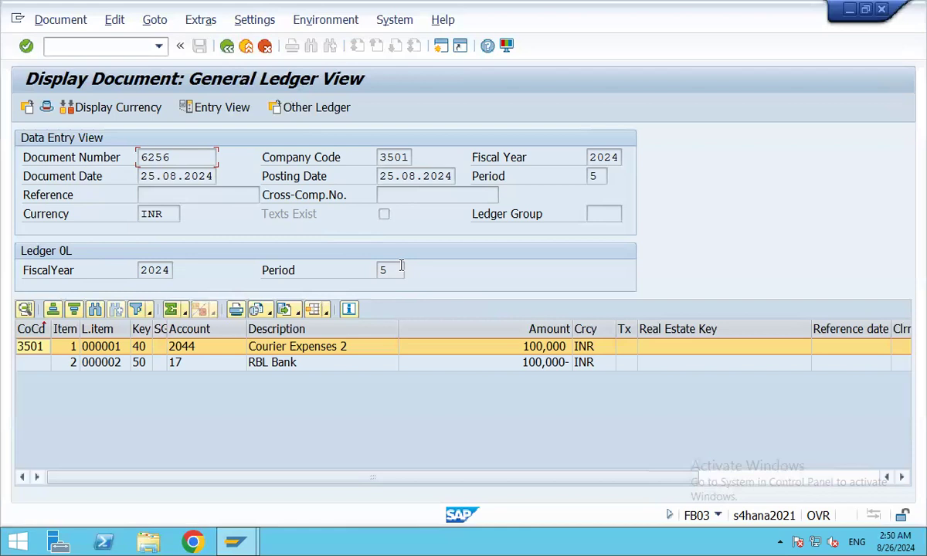
left_click(47, 109)
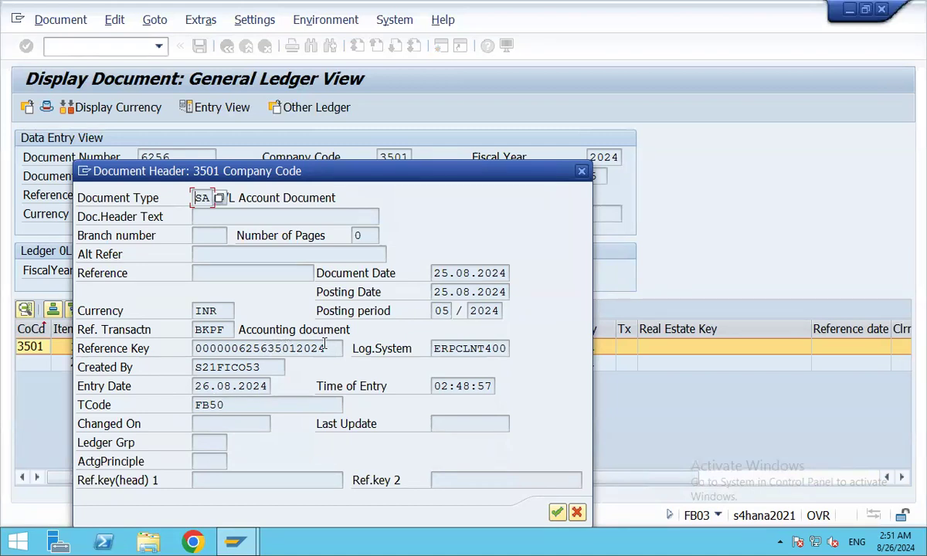
left_click(583, 171)
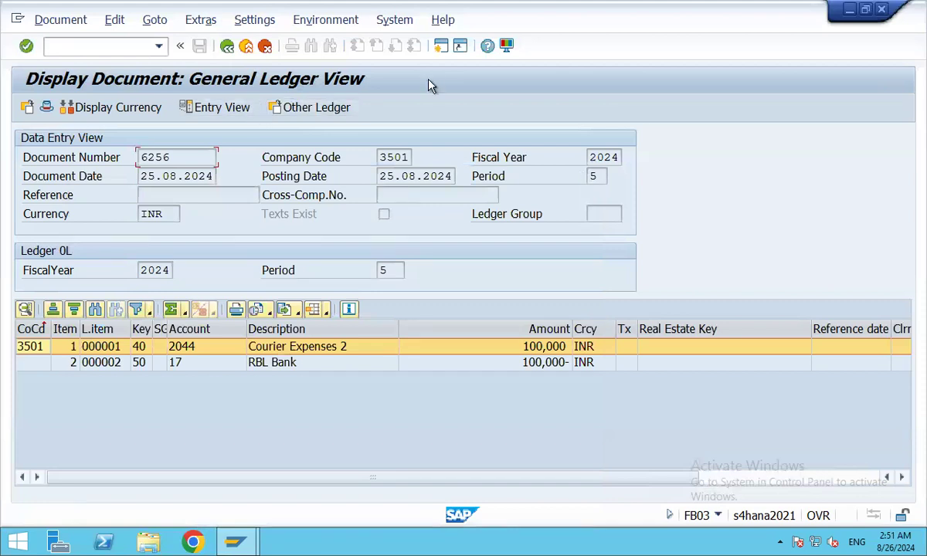
left_click(53, 46)
Run FBL3N for account 2044, Courier Expenses 2, and check document 6256's 100,000 debit.
type("/nfbl3n")
key("Return")
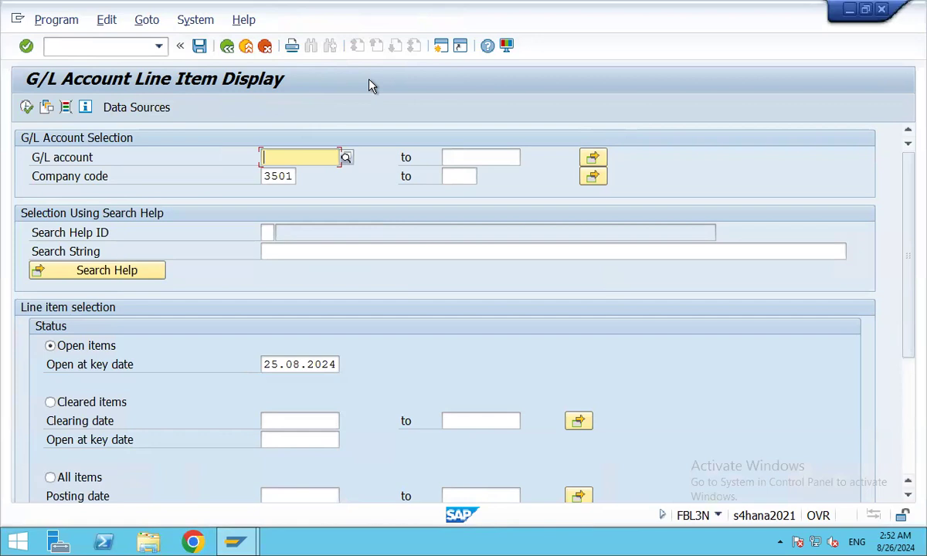
left_click(346, 158)
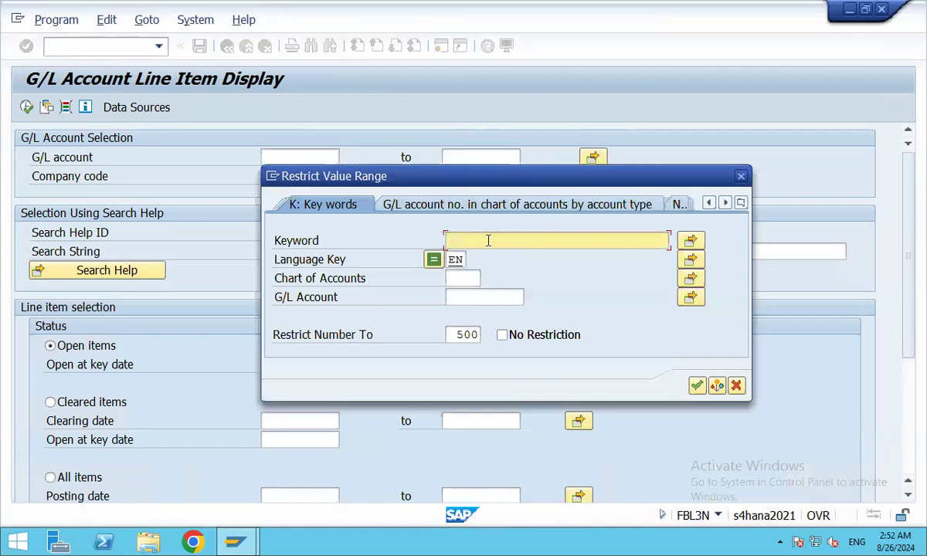
type("AAA")
key("Return")
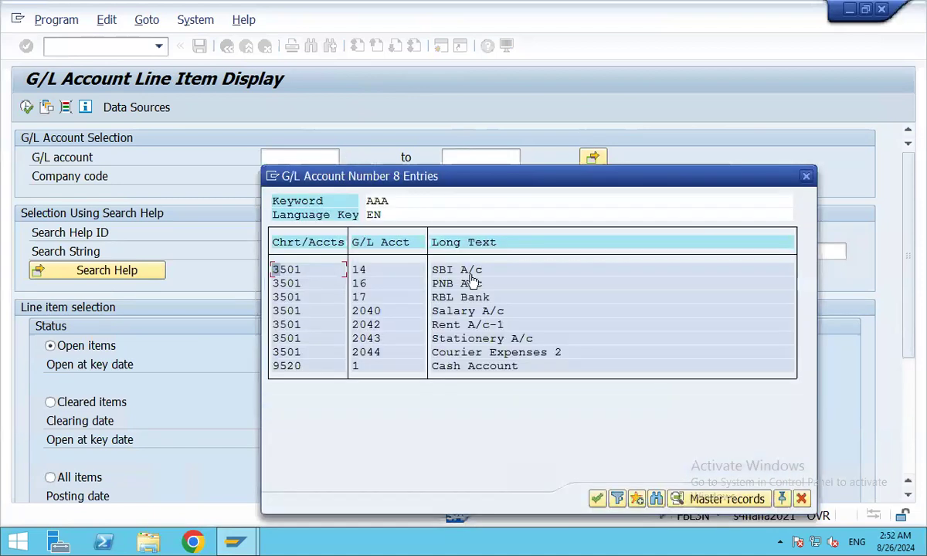
double_click(543, 353)
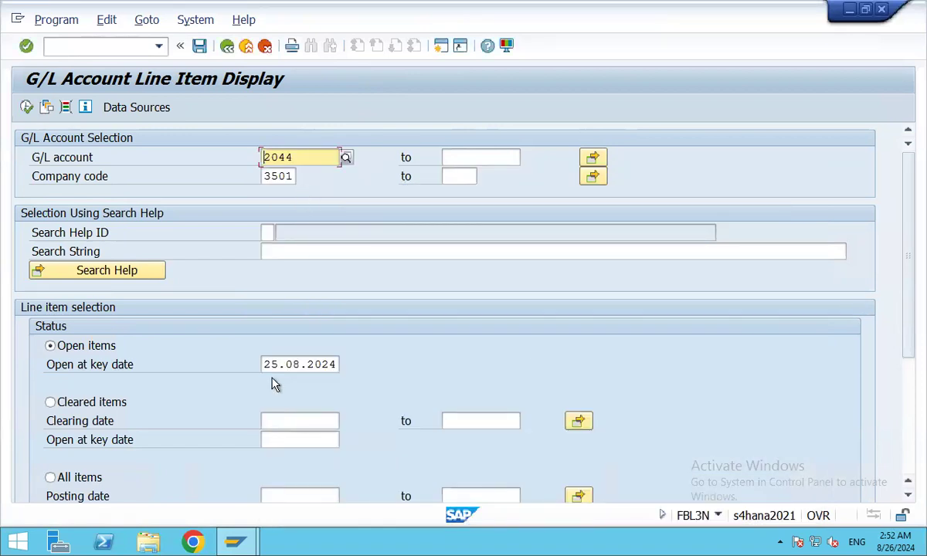
left_click(26, 107)
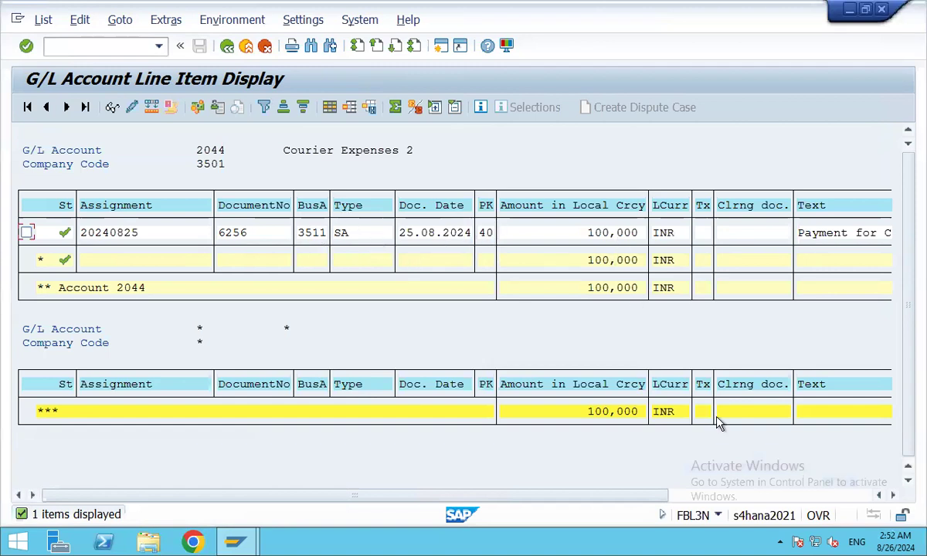
left_click(894, 498)
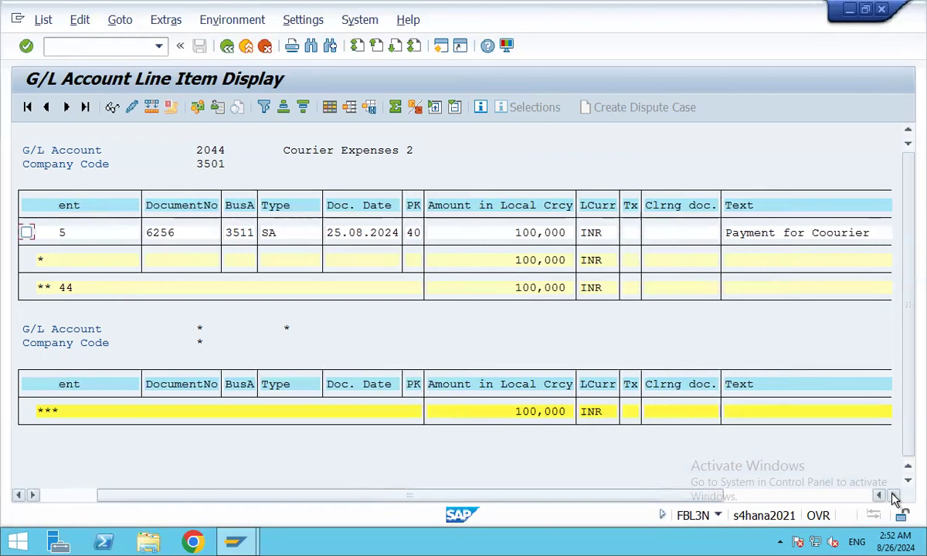
left_click(894, 498)
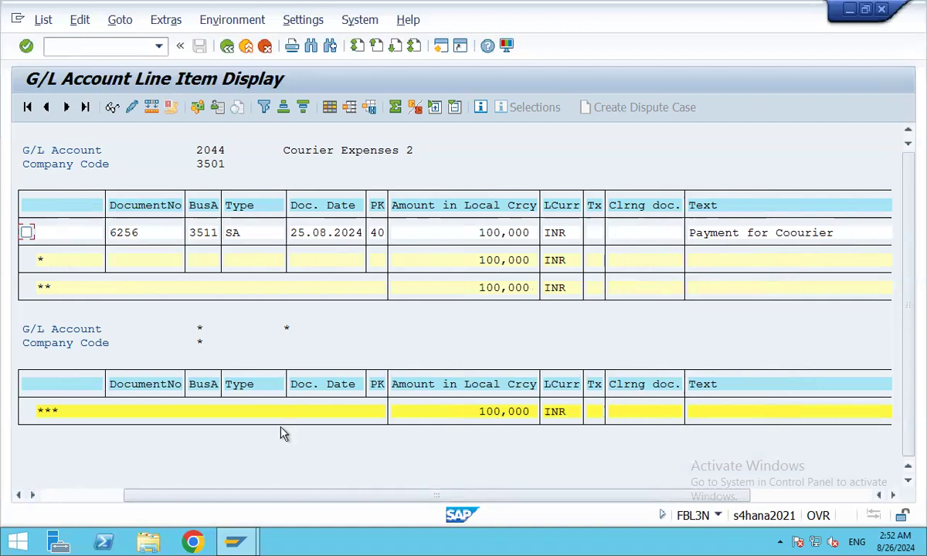
left_click(39, 495)
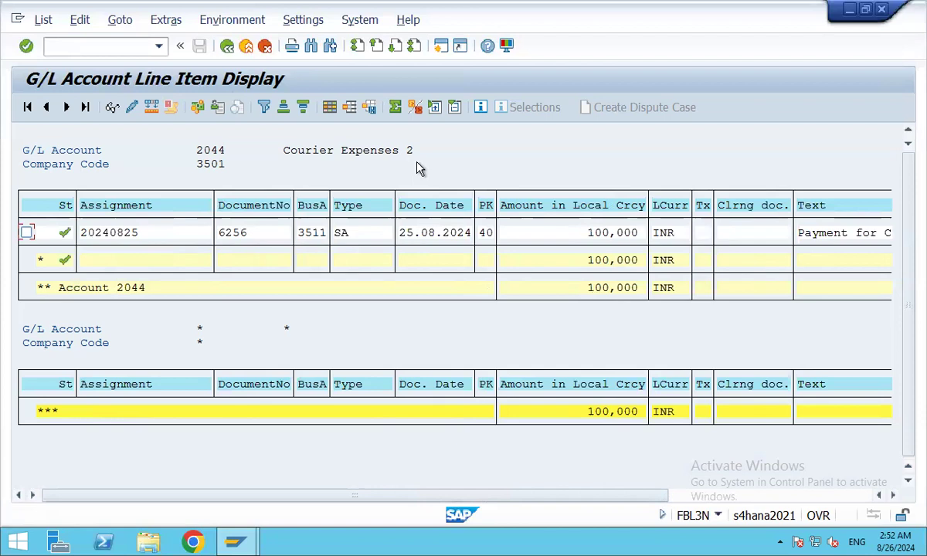
left_click(227, 48)
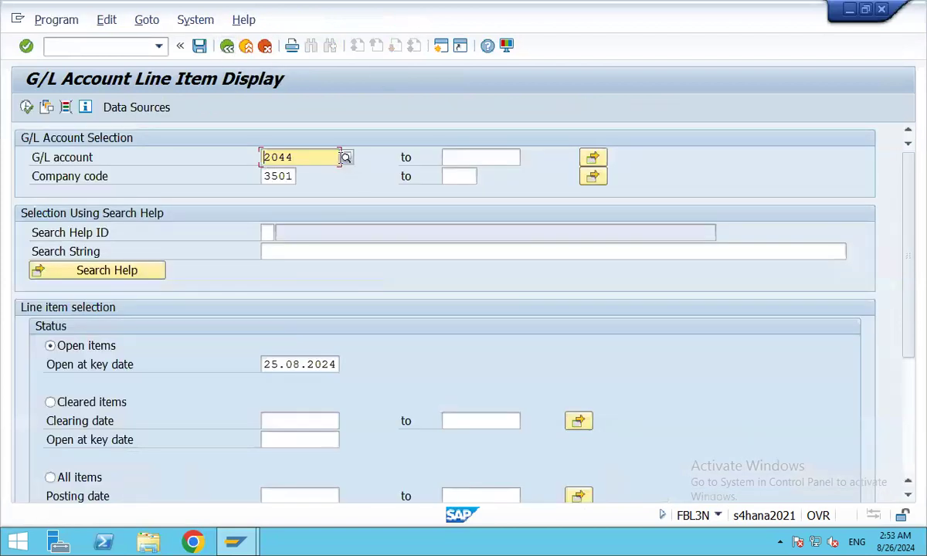
List the line items of account 17, RBL Bank, showing document 6256's 100,000 INR credit.
left_click(345, 159)
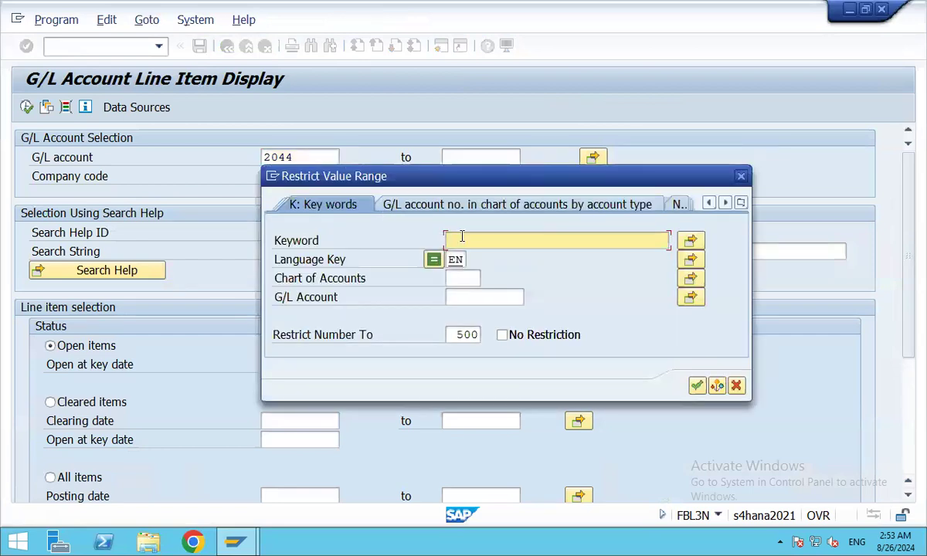
type("AAA")
key("Return")
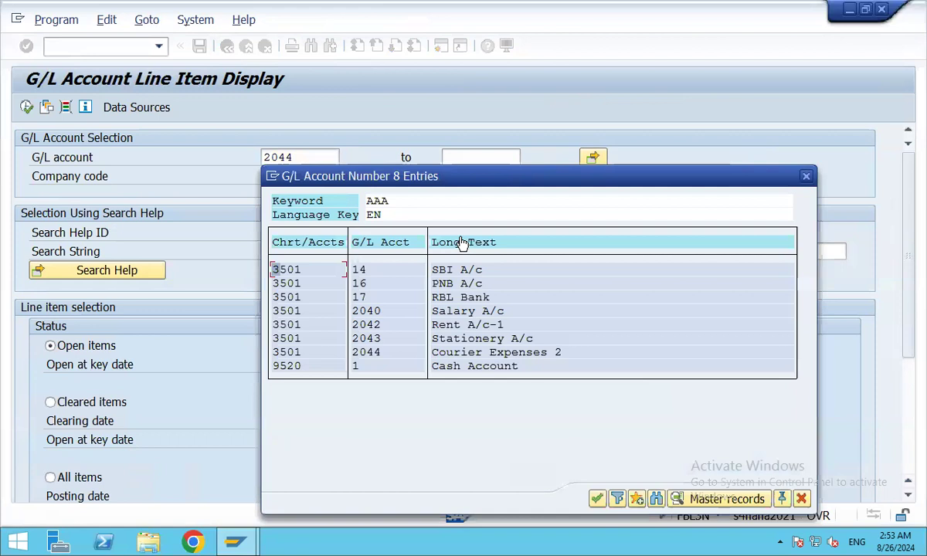
double_click(463, 298)
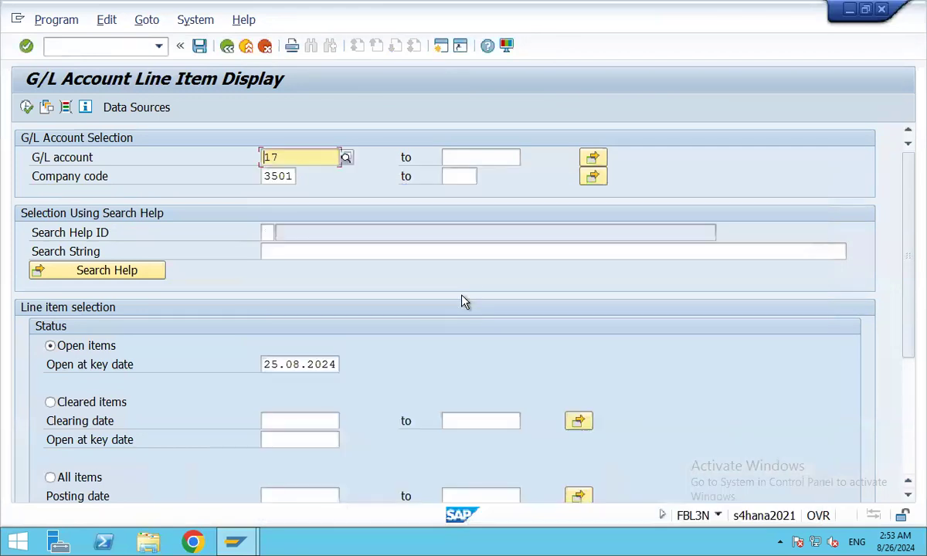
left_click(27, 108)
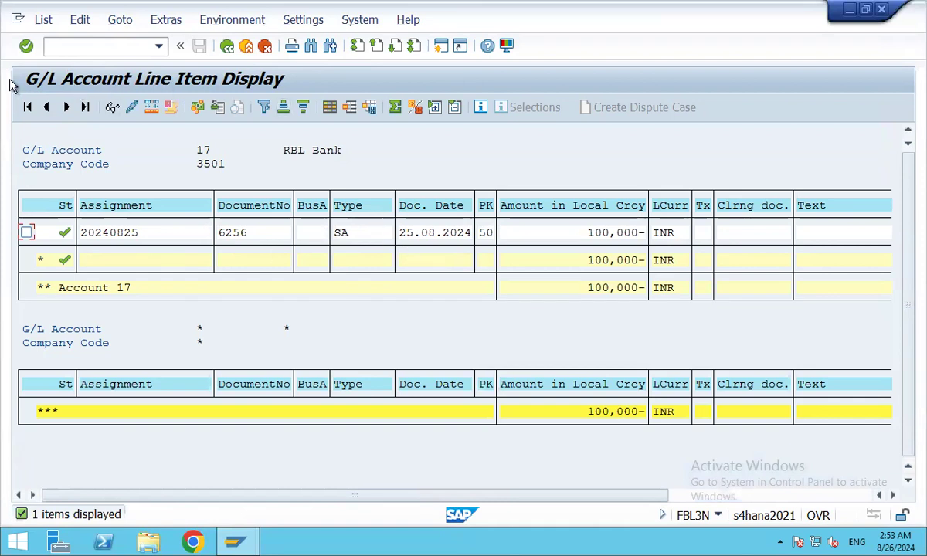
left_click(74, 46)
type("/n")
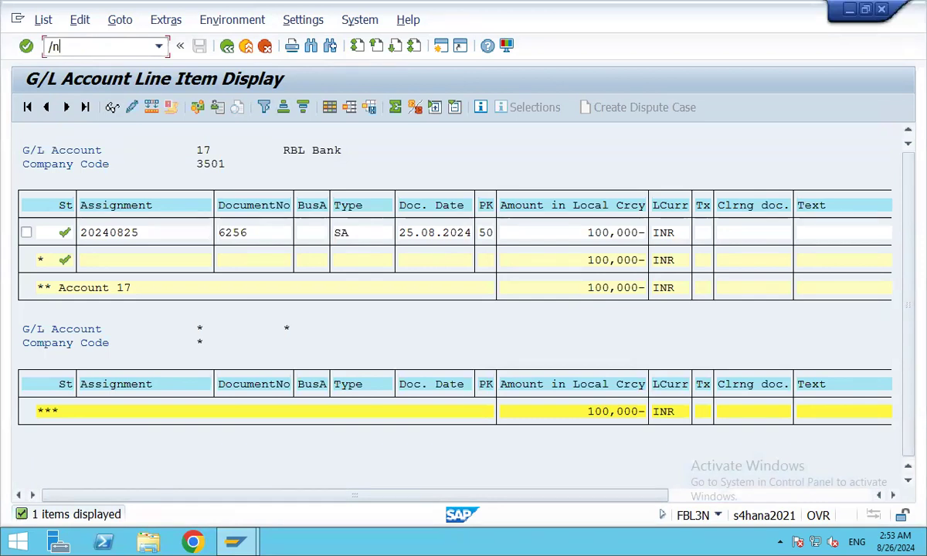
type("fs10n")
Show 2024 balances for account 2044 in company code 3501, with 100,000 INR debit in period 5.
key("Return")
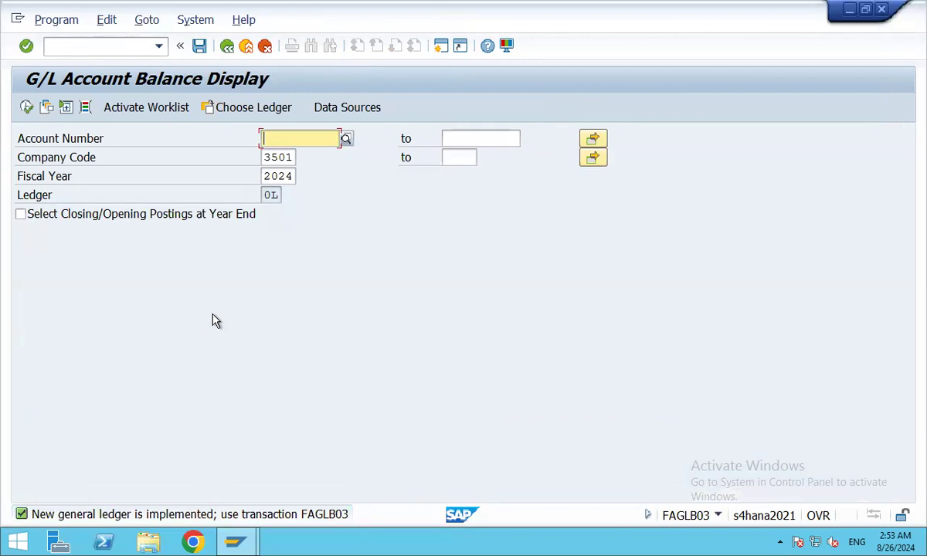
left_click(26, 107)
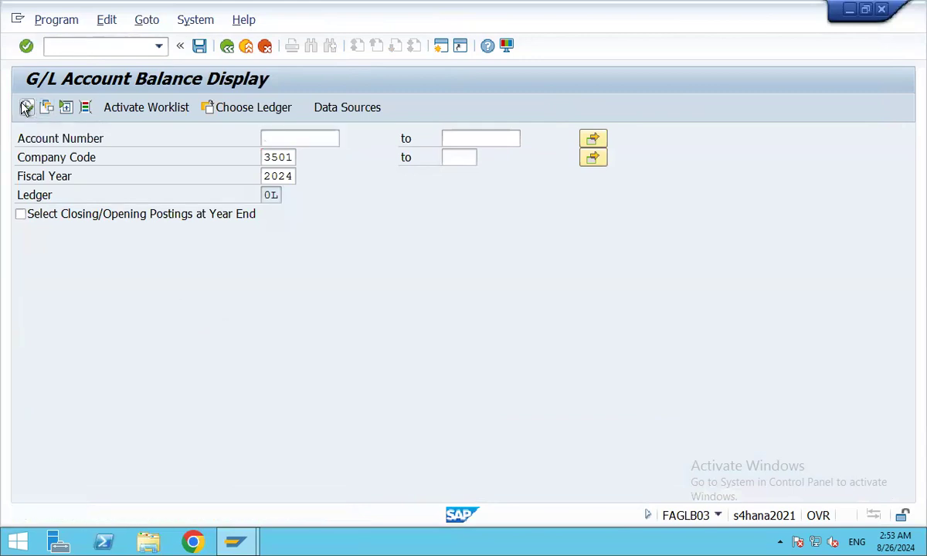
left_click(25, 107)
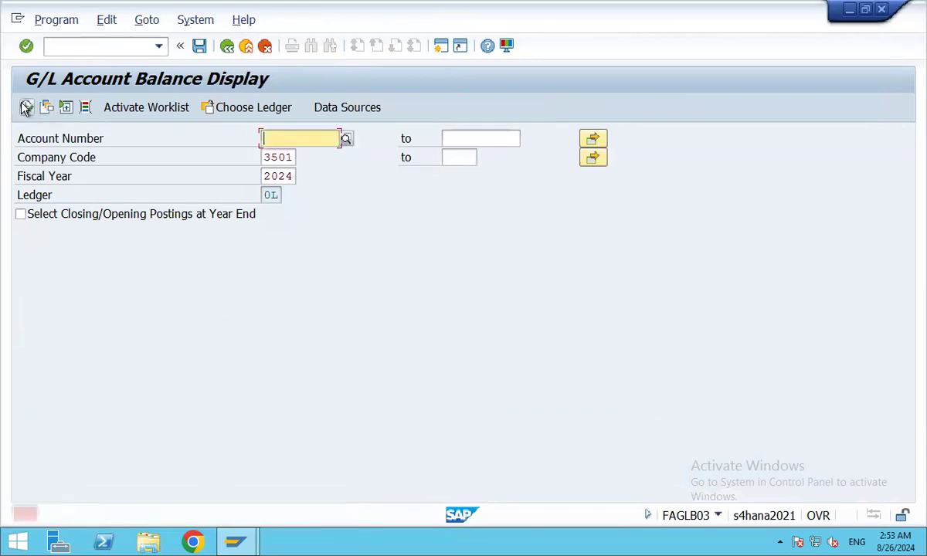
left_click(345, 139)
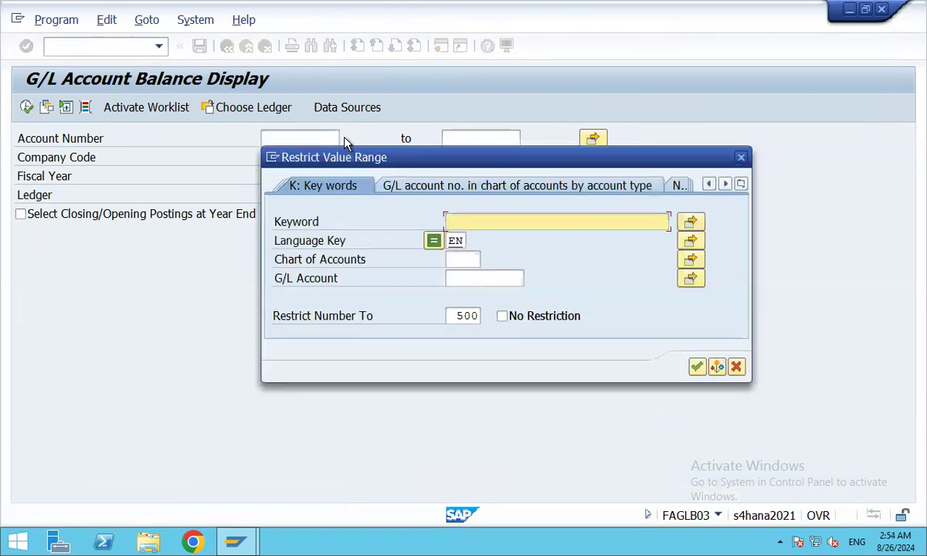
left_click(487, 220)
type("AAA")
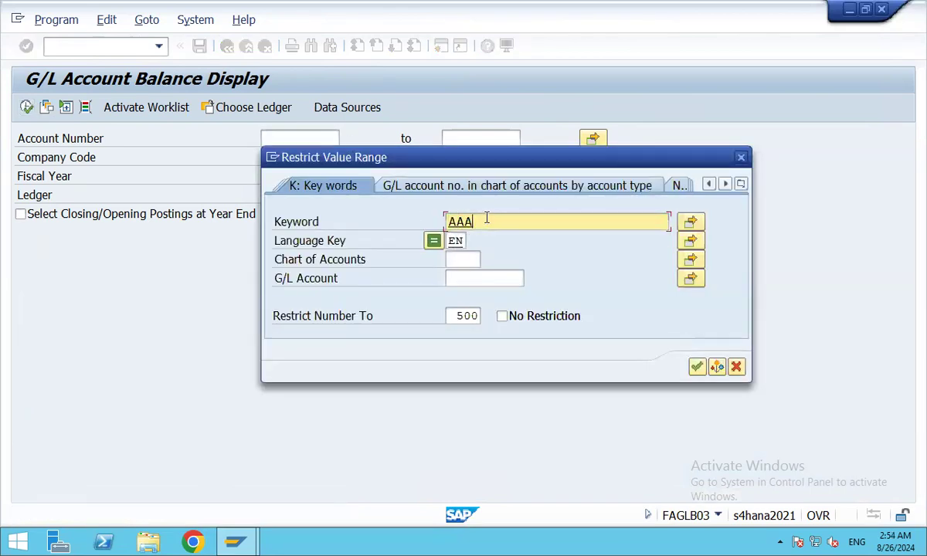
key("Return")
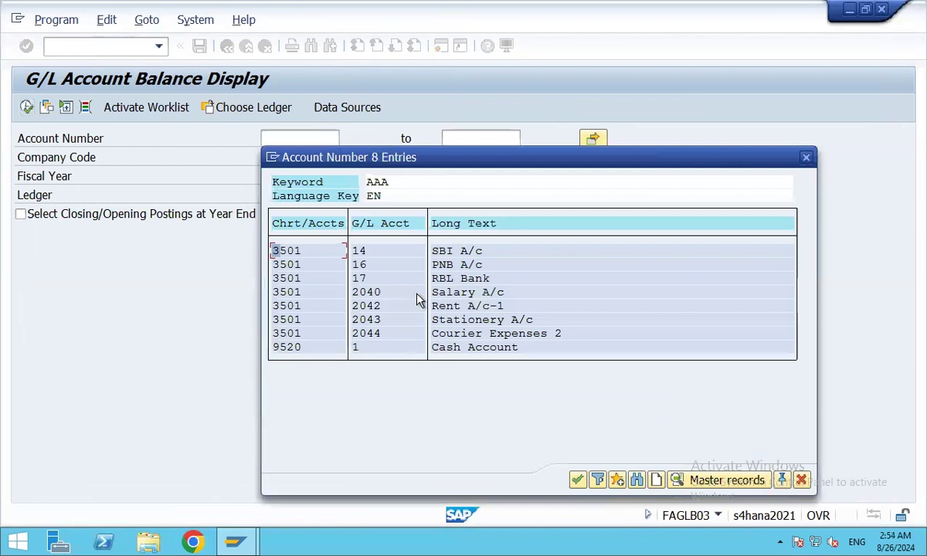
left_click(484, 339)
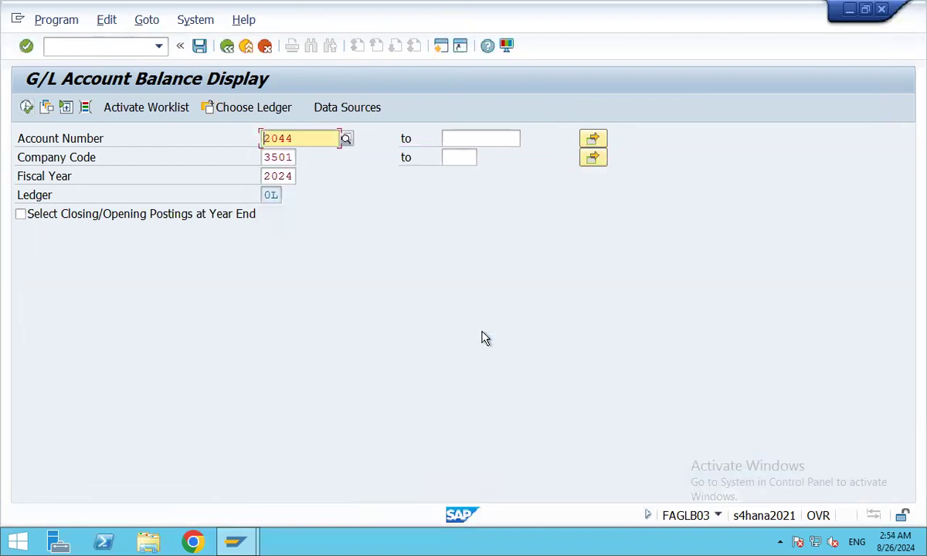
left_click(25, 108)
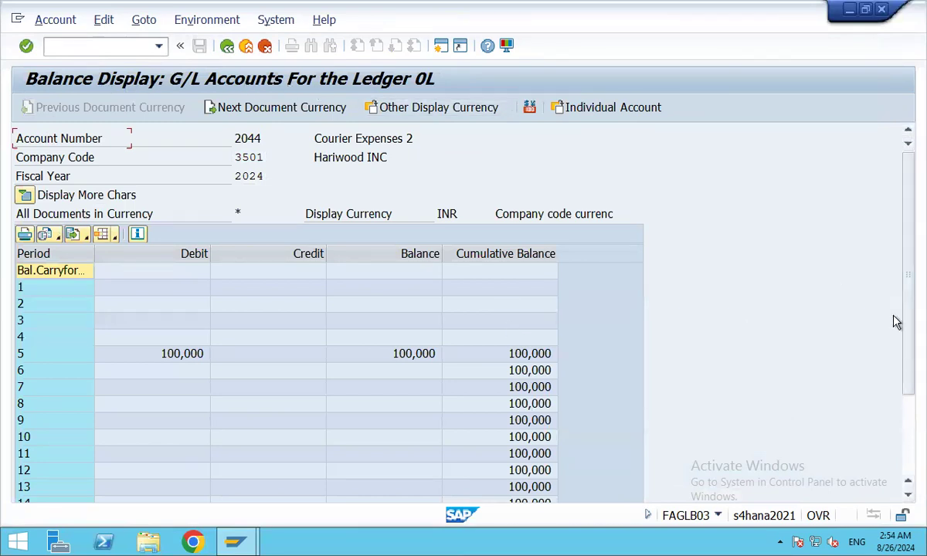
Apply the saved /DURGA layout to account 2044's balance table.
left_click_drag(905, 356, 908, 398)
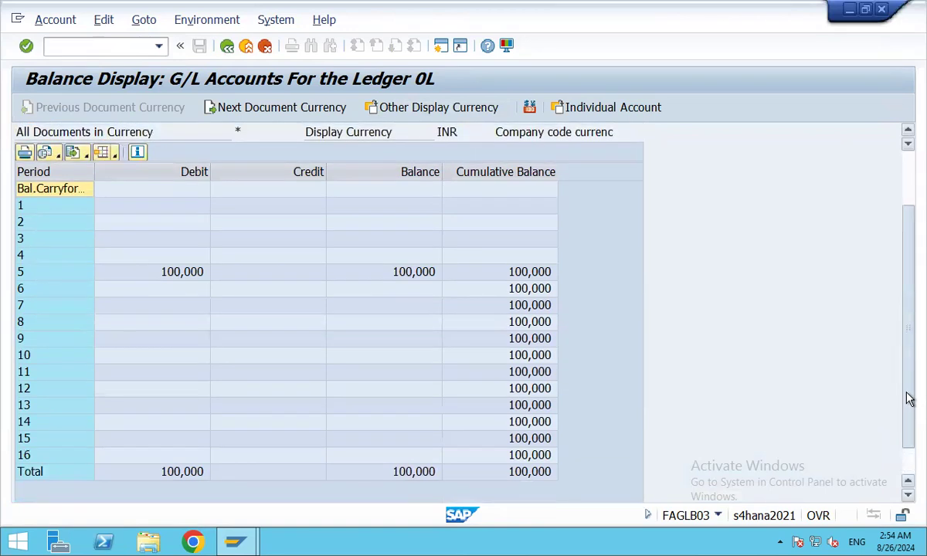
left_click_drag(909, 398, 862, 257)
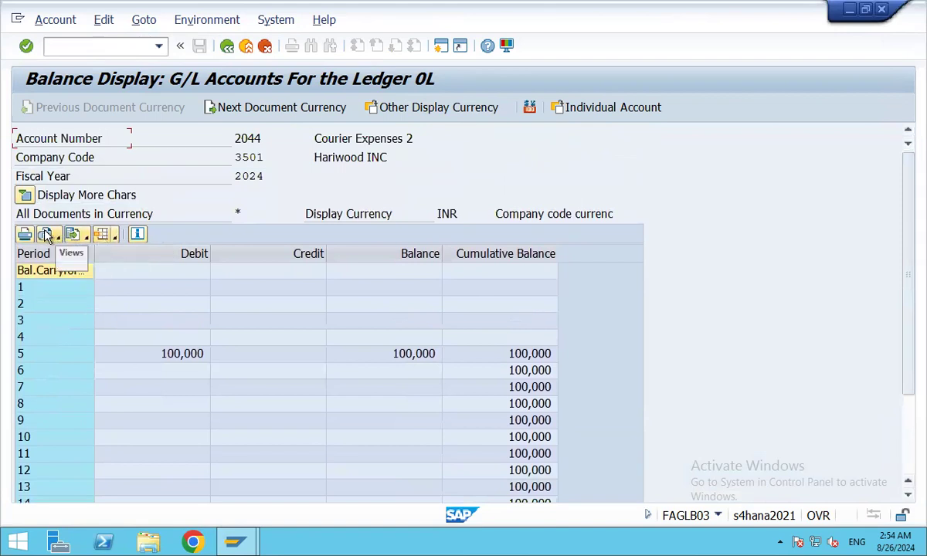
left_click(103, 237)
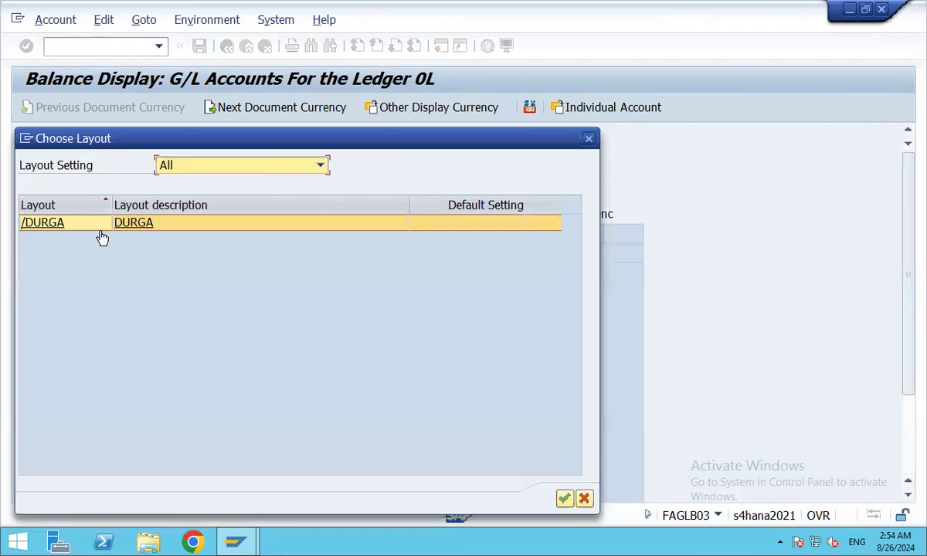
left_click(564, 498)
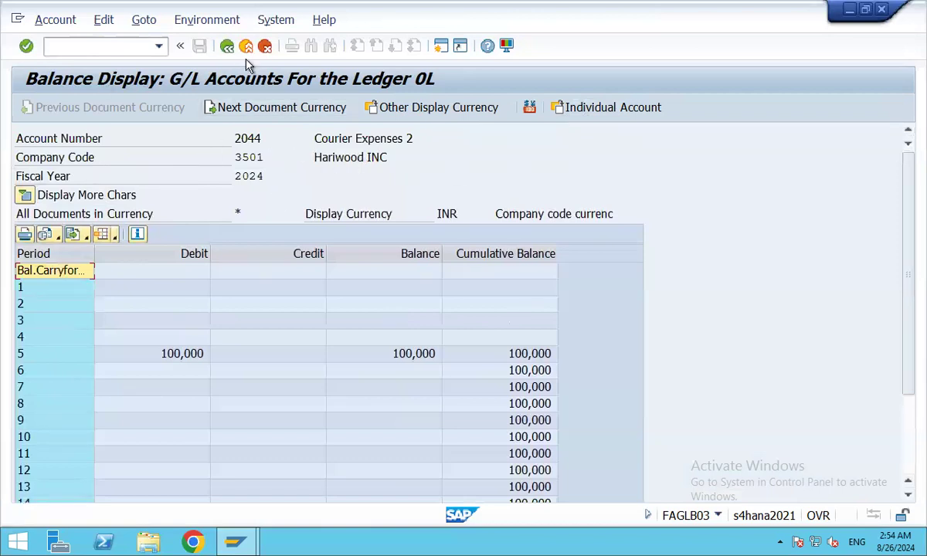
Re-run account 2044's balances, review the 100,000 cumulative balance, and return to selection.
left_click(227, 47)
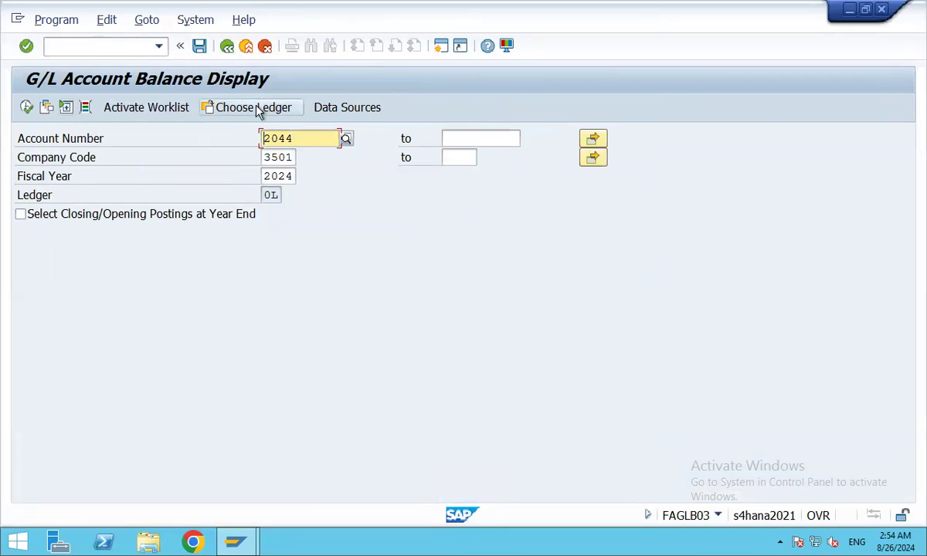
left_click(27, 107)
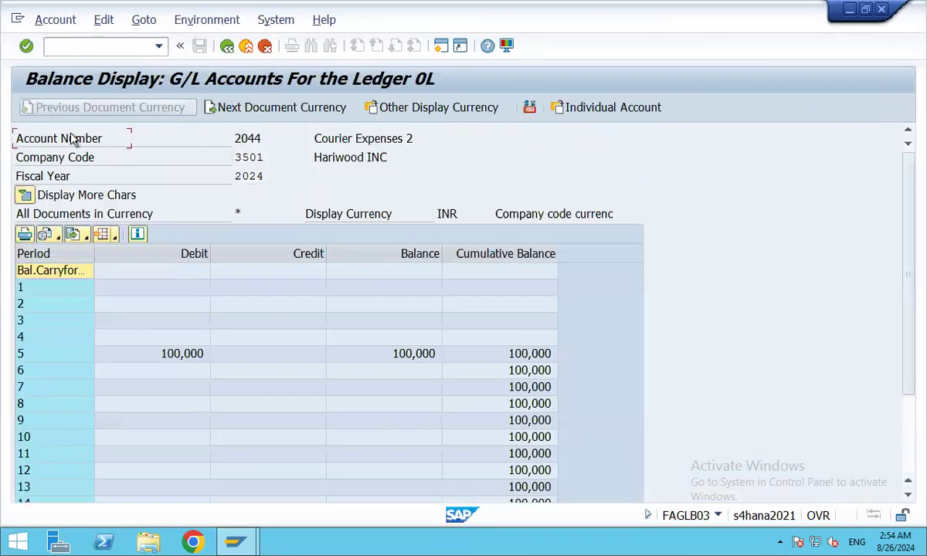
scroll(886, 257, "down", 3)
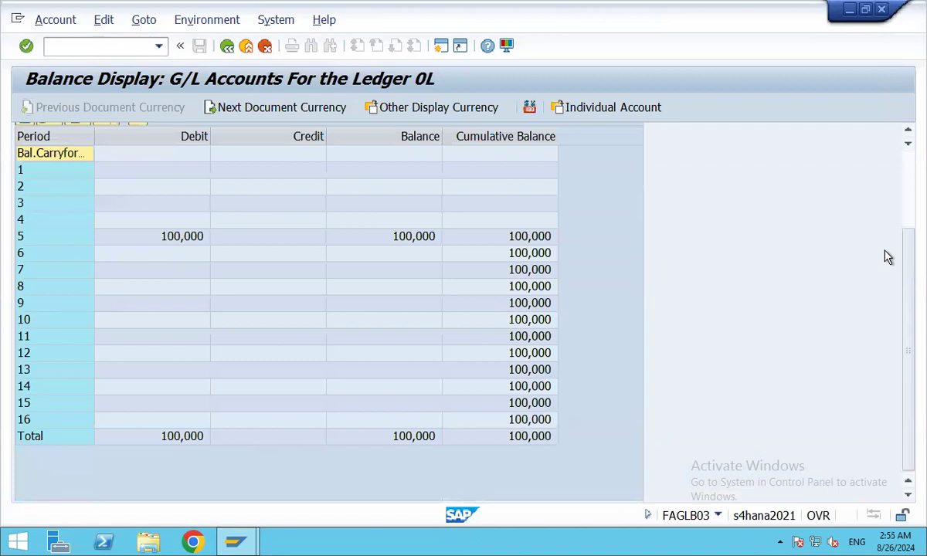
scroll(886, 257, "up", 1)
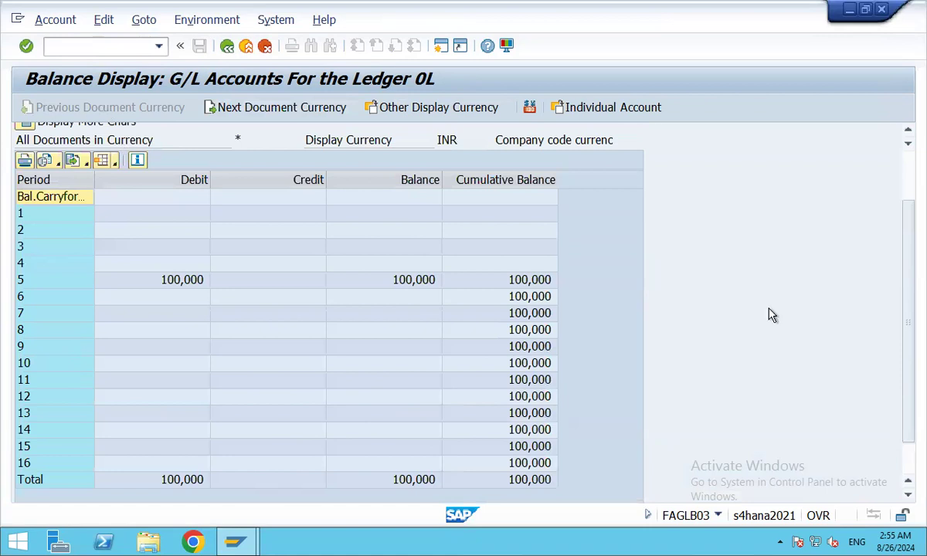
scroll(803, 320, "up", 2)
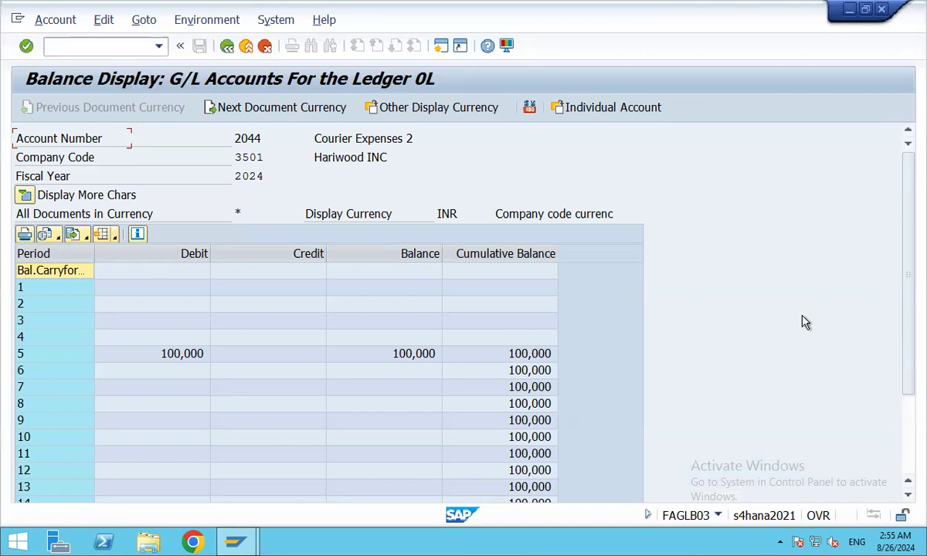
left_click(226, 45)
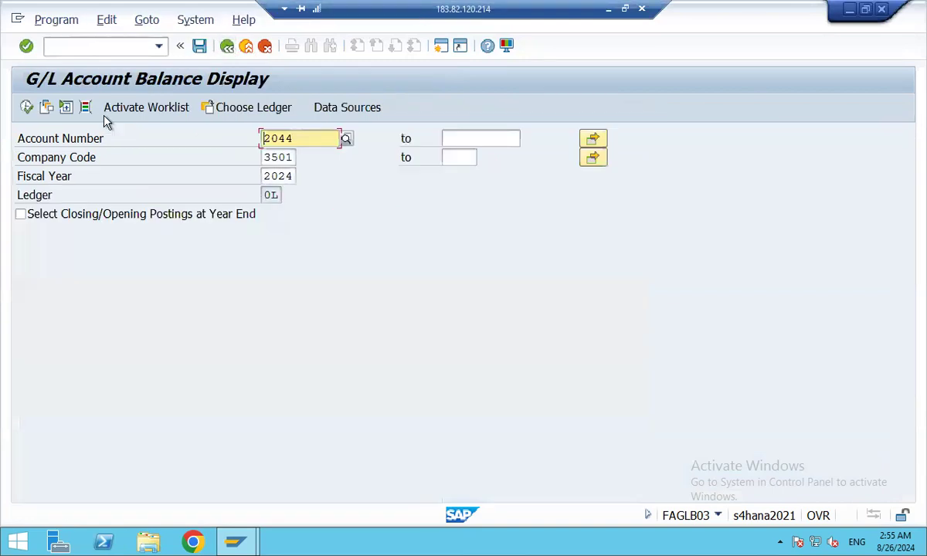
Return to SAP Easy Access and expand Accounting > Financial Accounting > General Ledger > Document Entry.
left_click(226, 47)
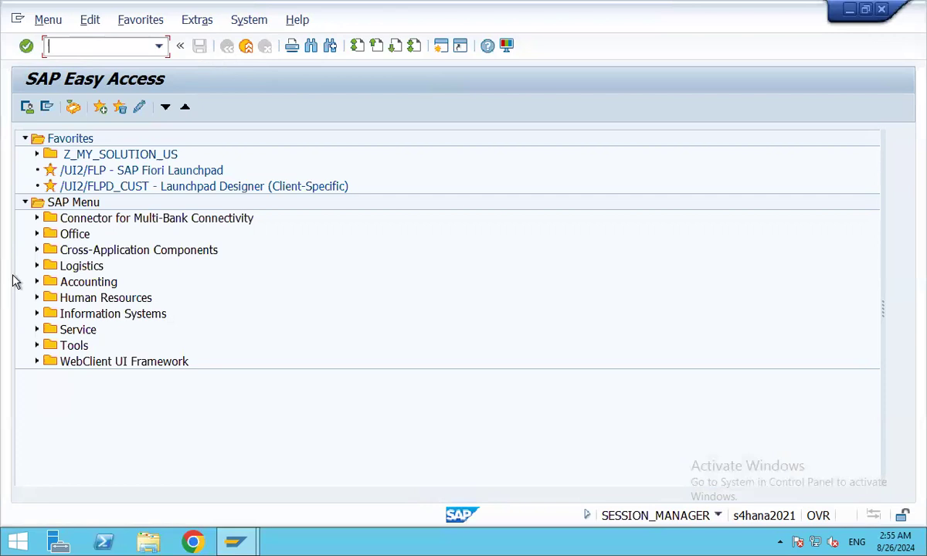
left_click(37, 282)
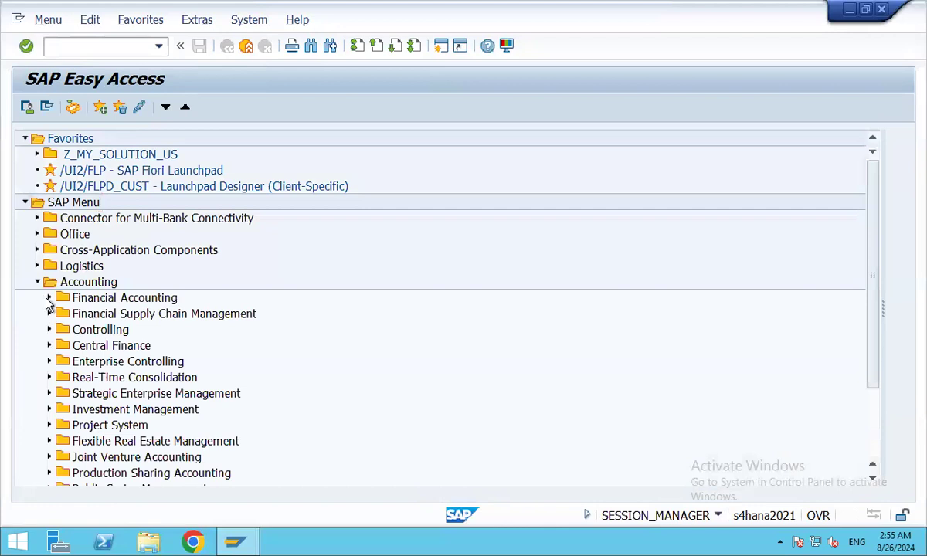
left_click(48, 297)
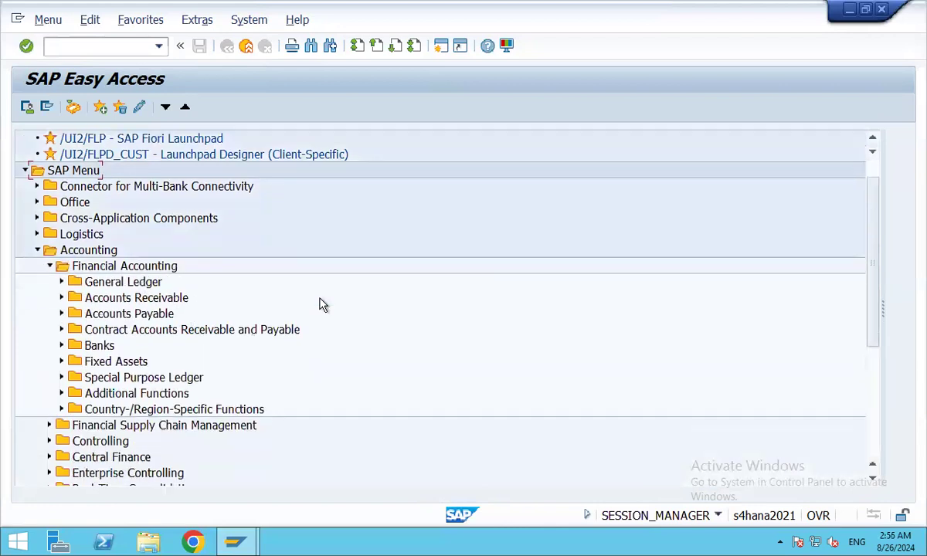
left_click(62, 281)
left_click(73, 298)
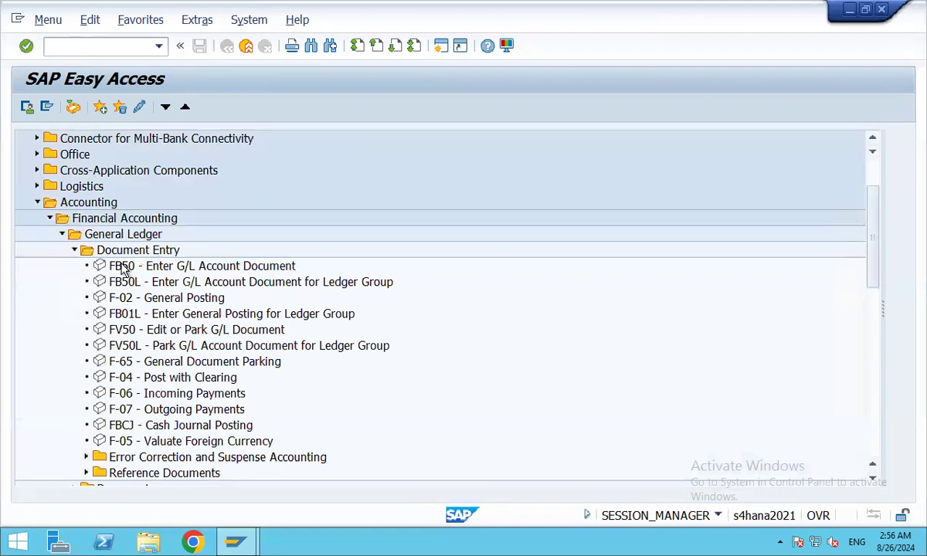
scroll(128, 325, "down", 2)
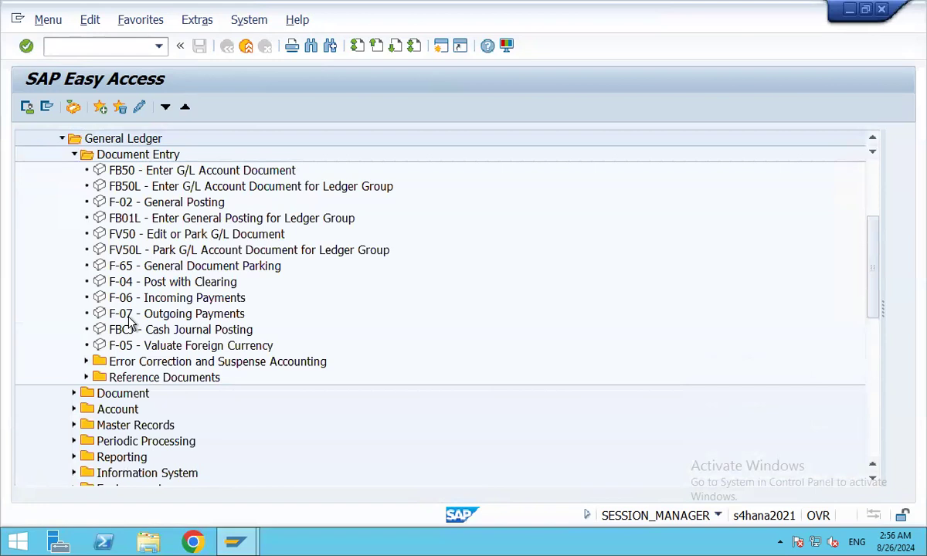
scroll(128, 325, "down", 1)
Expand Master Records > G/L Accounts > Individual Processing, then the Document folder.
left_click(74, 393)
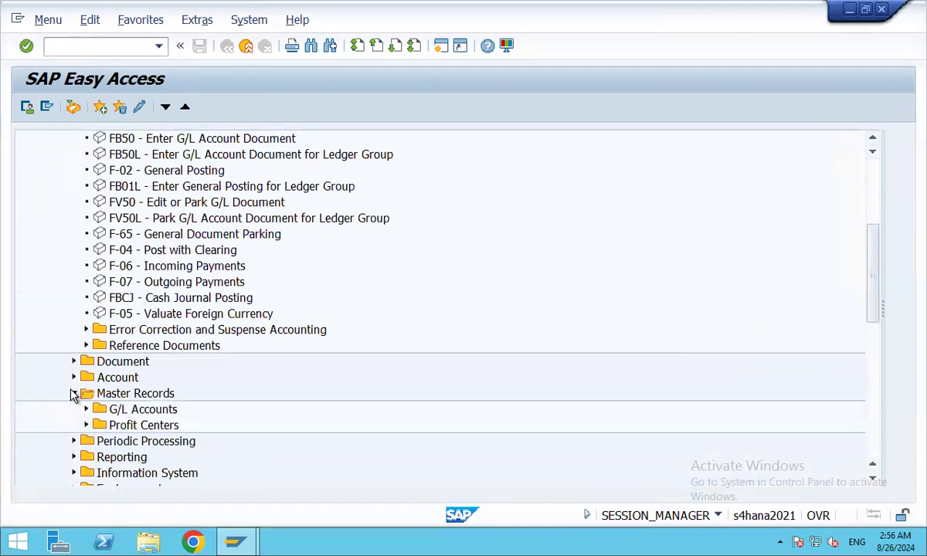
left_click(86, 410)
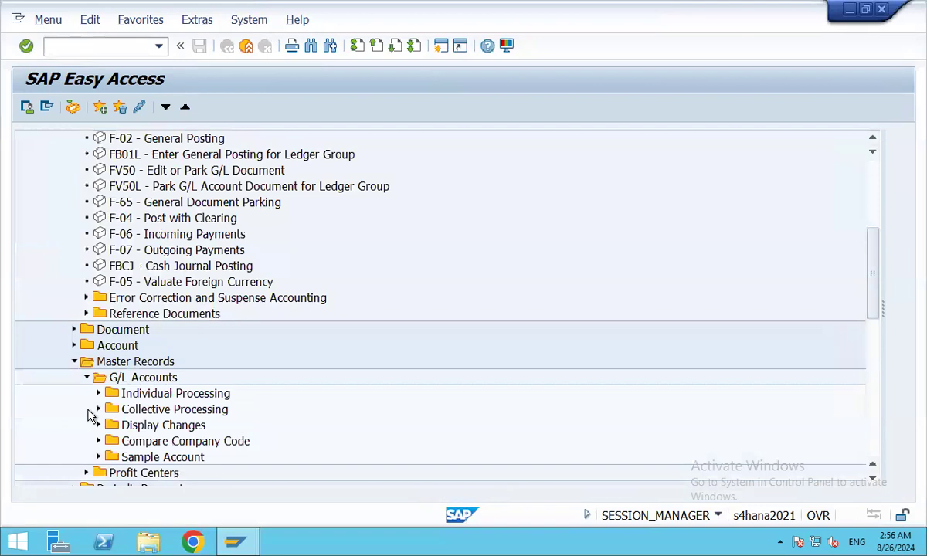
left_click(98, 394)
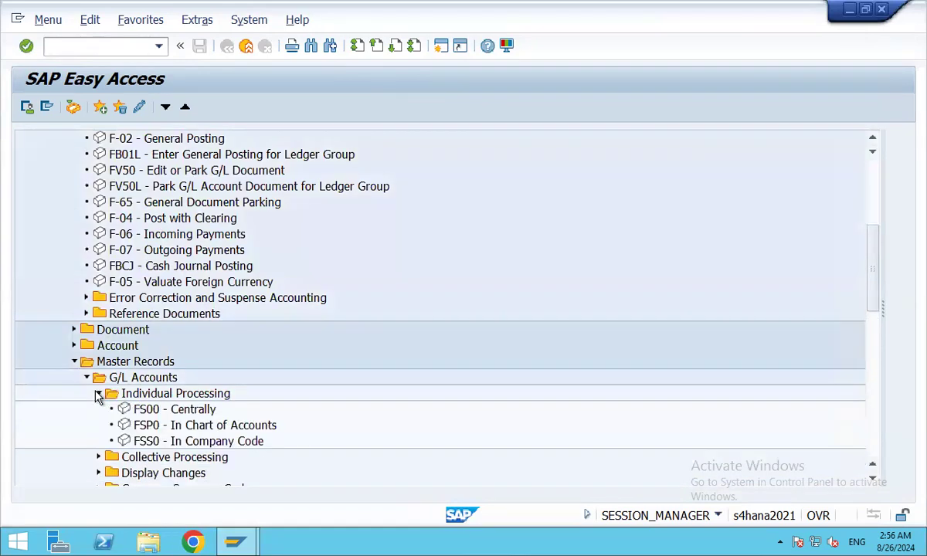
left_click(74, 330)
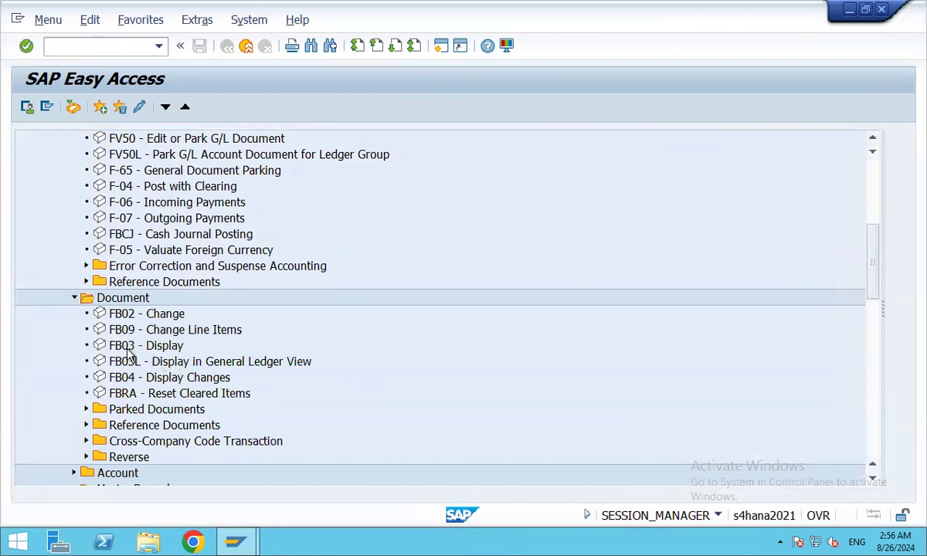
scroll(332, 351, "up", 1)
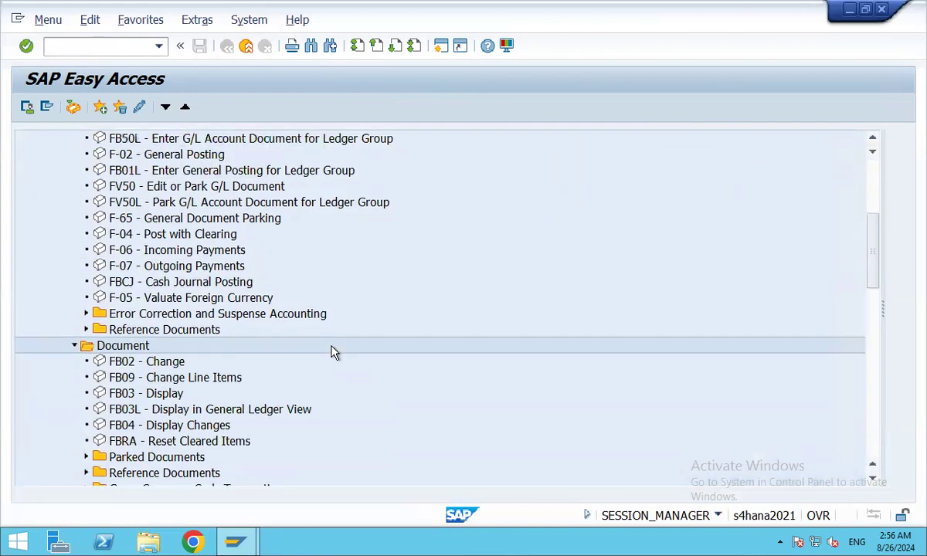
Expand the Document > Parked Documents folder in the General Ledger menu tree.
scroll(332, 351, "up", 1)
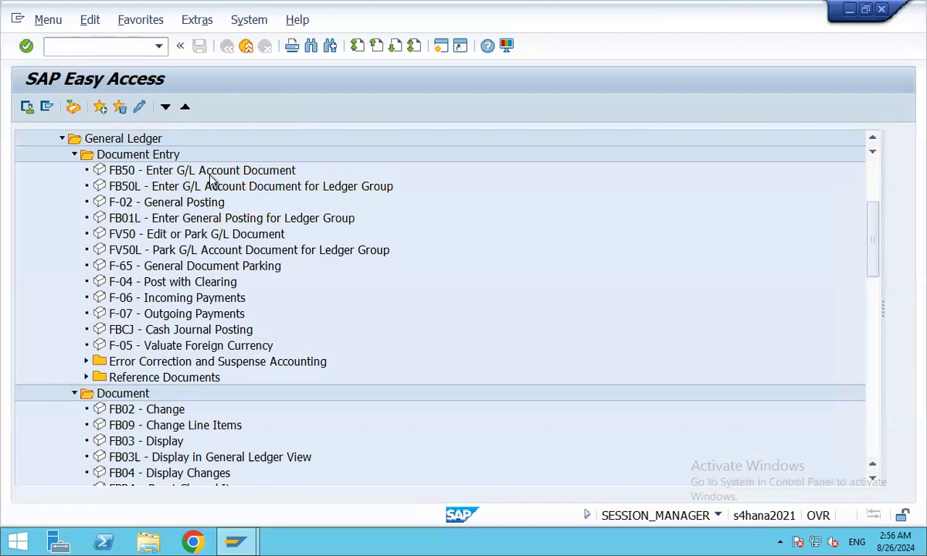
scroll(186, 269, "down", 4)
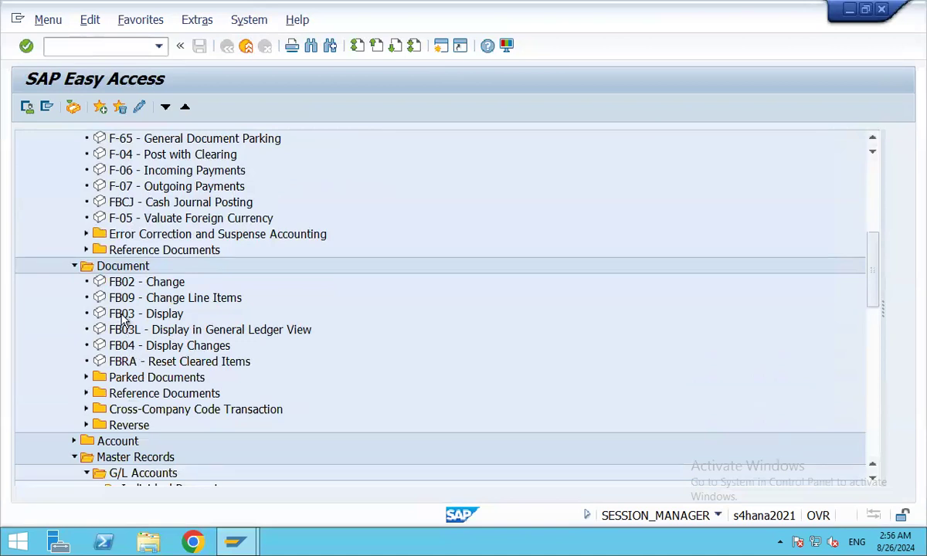
scroll(121, 320, "down", 1)
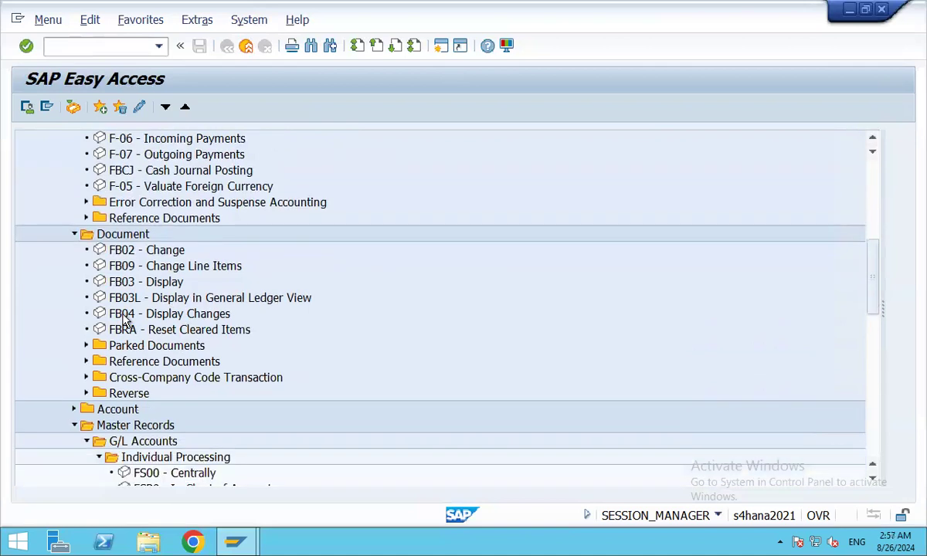
left_click(85, 346)
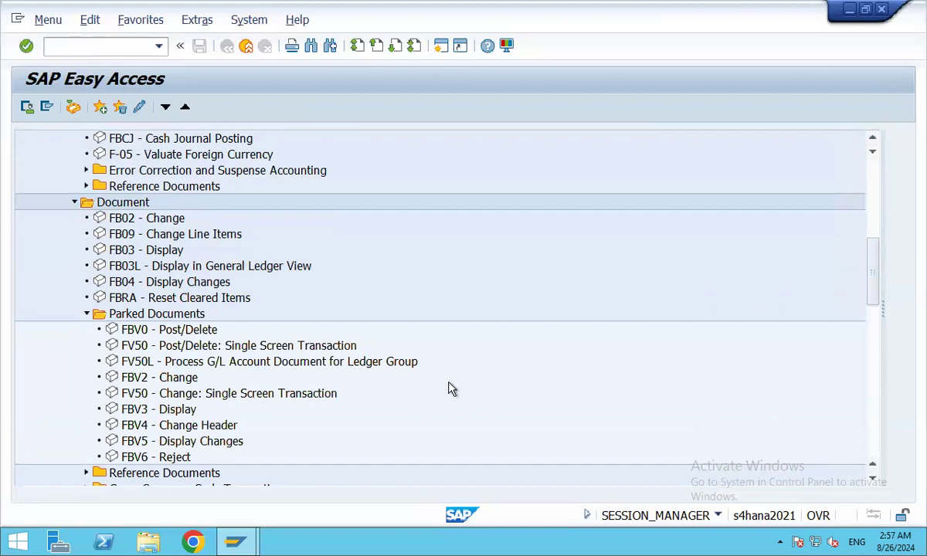
scroll(434, 379, "up", 5)
left_click(79, 50)
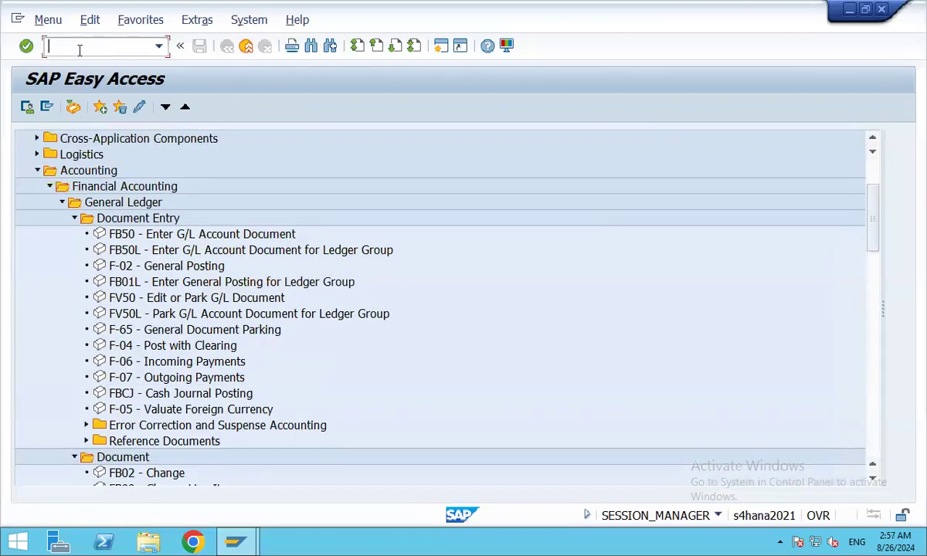
Open FB50 with /nfb50 and set the document date to 25.08.2024.
type("/nfb50")
key("Return")
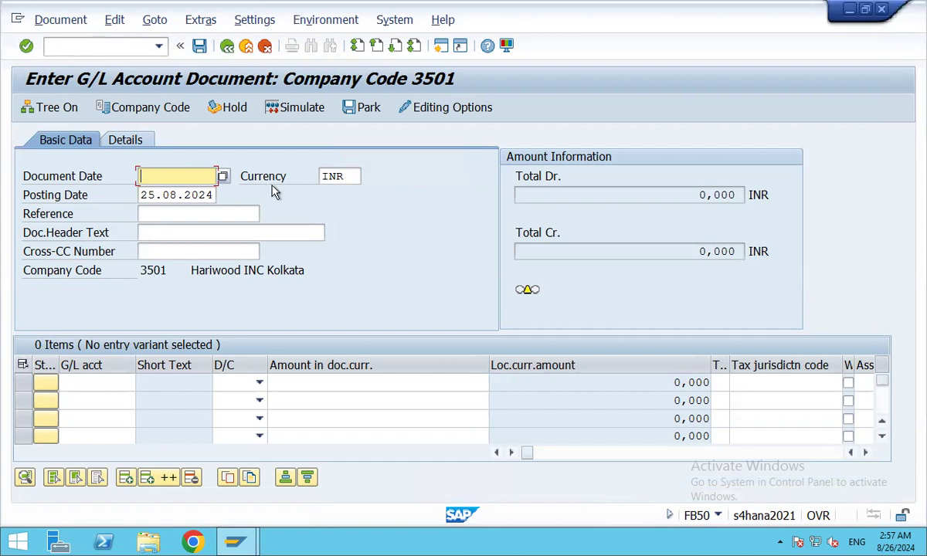
key("F4")
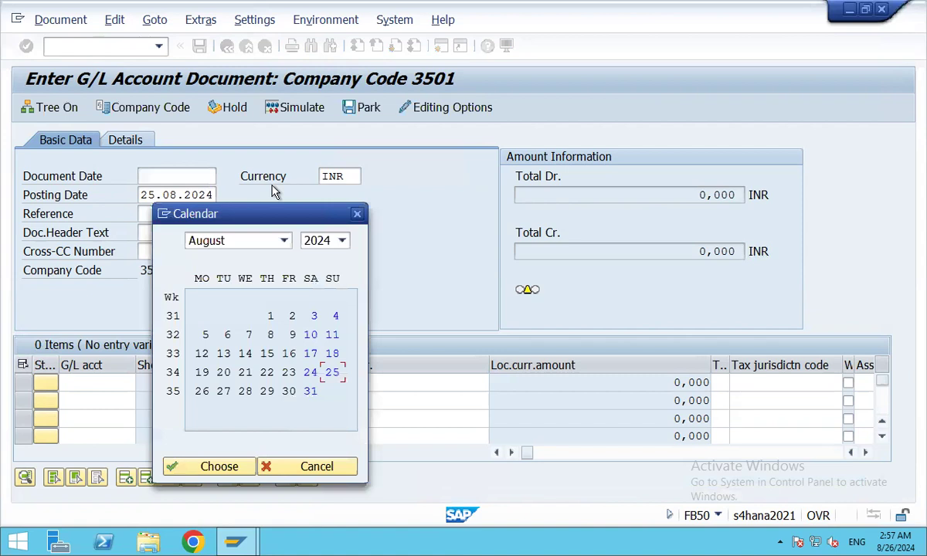
key("F1")
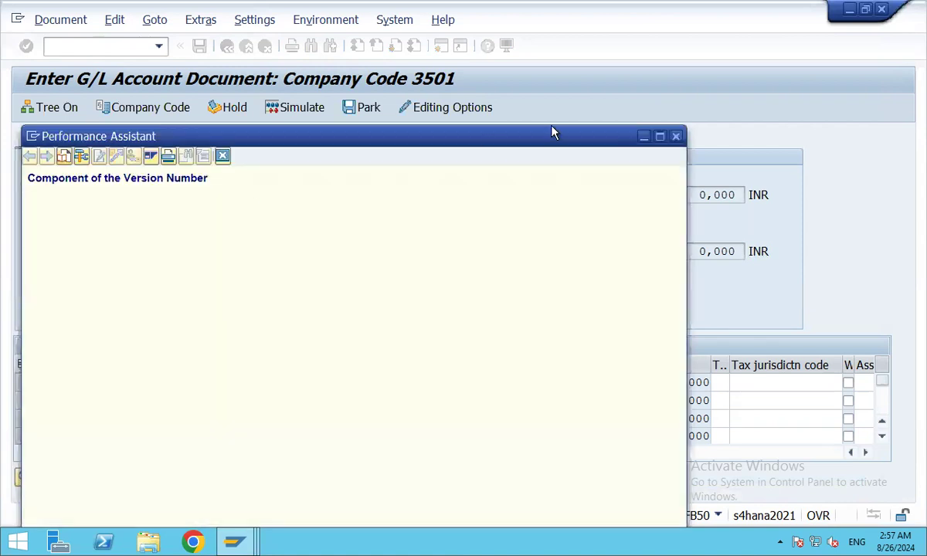
left_click(673, 136)
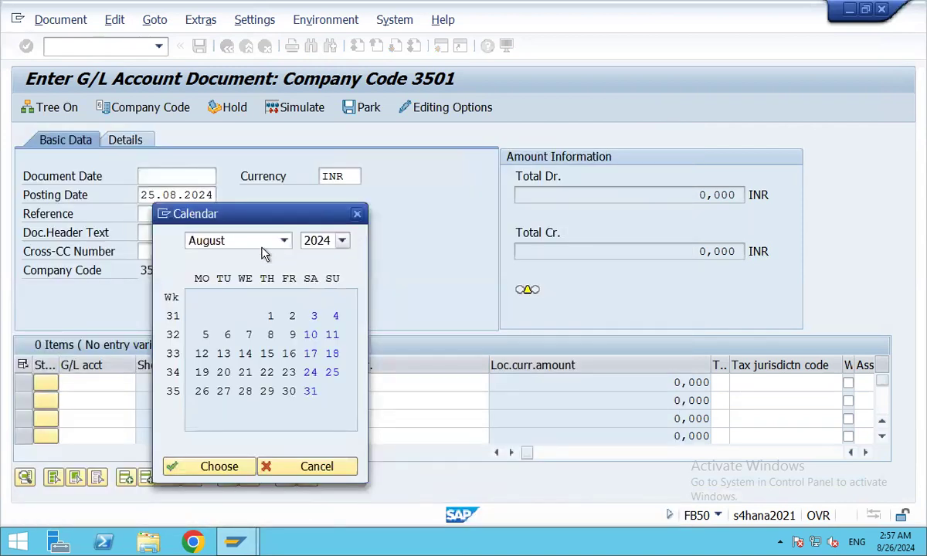
left_click(357, 213)
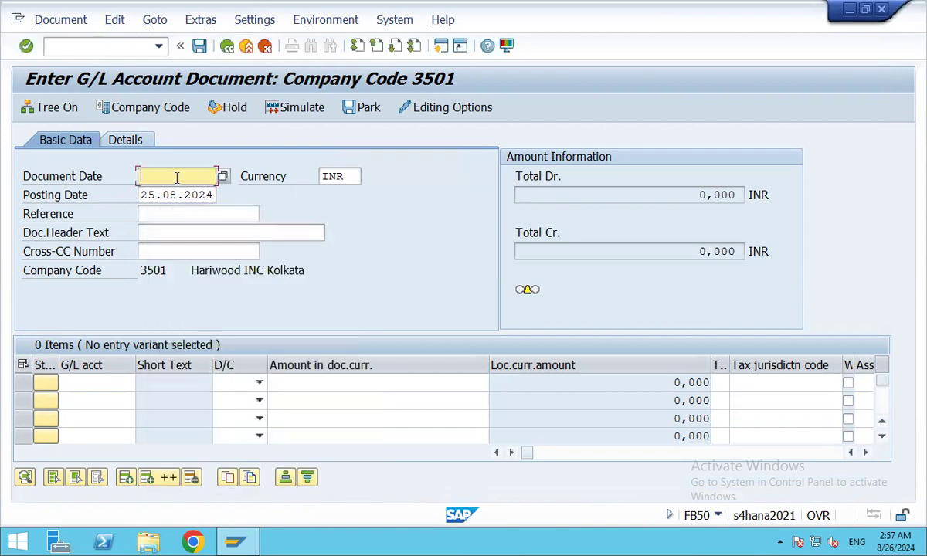
key("F4")
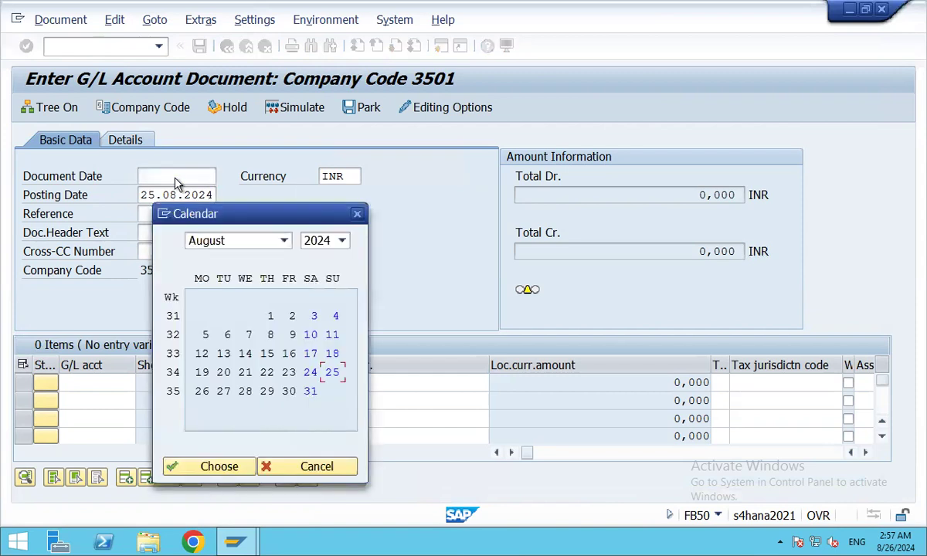
key("Return")
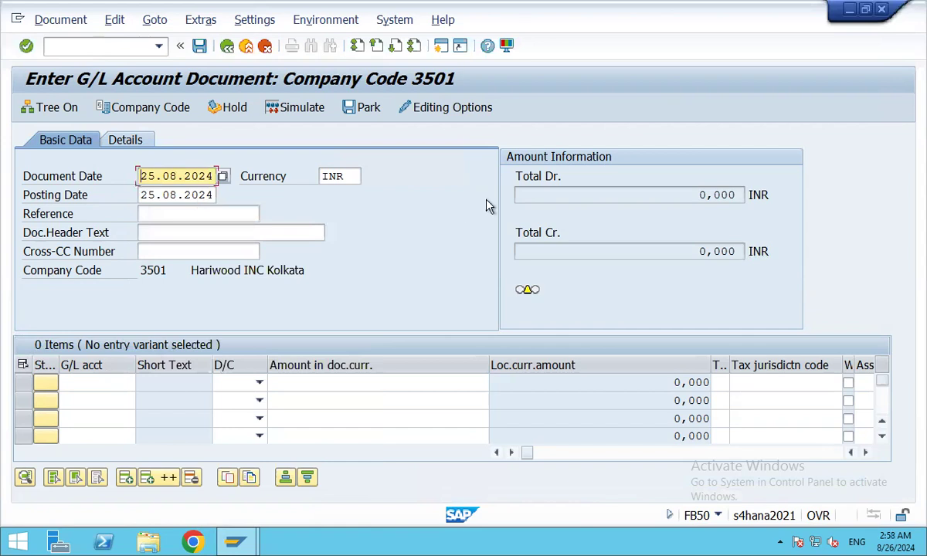
left_click(72, 380)
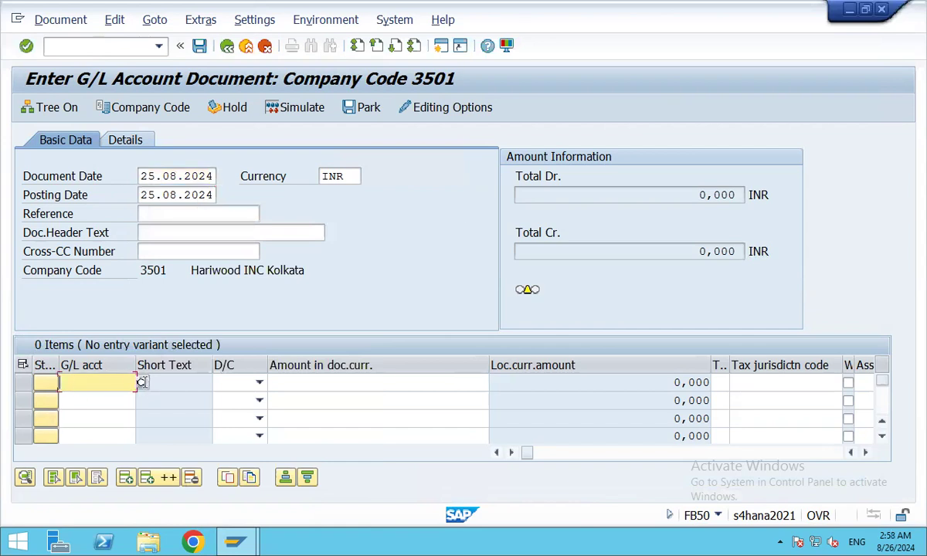
Debit G/L account 2042 (Rent A/c-1) for 500 on line 1.
key("F4")
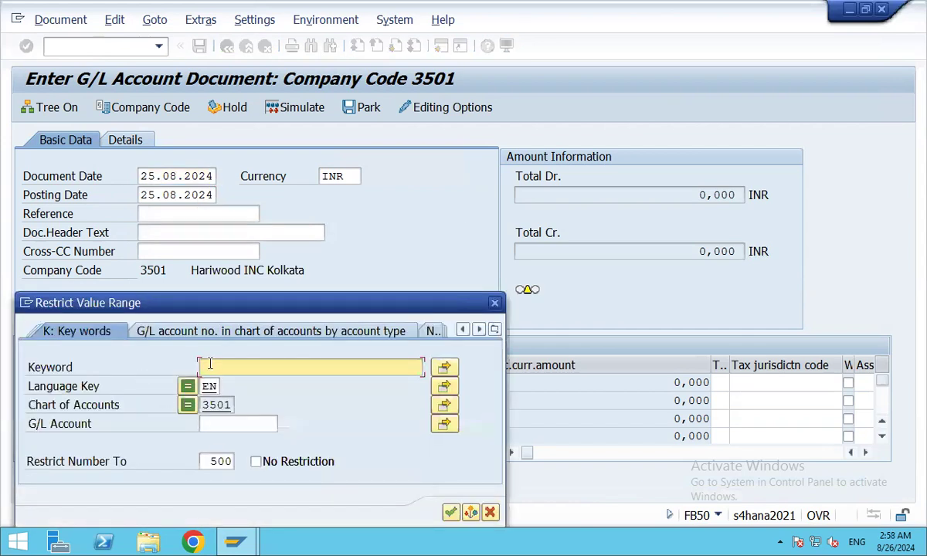
type("AAA")
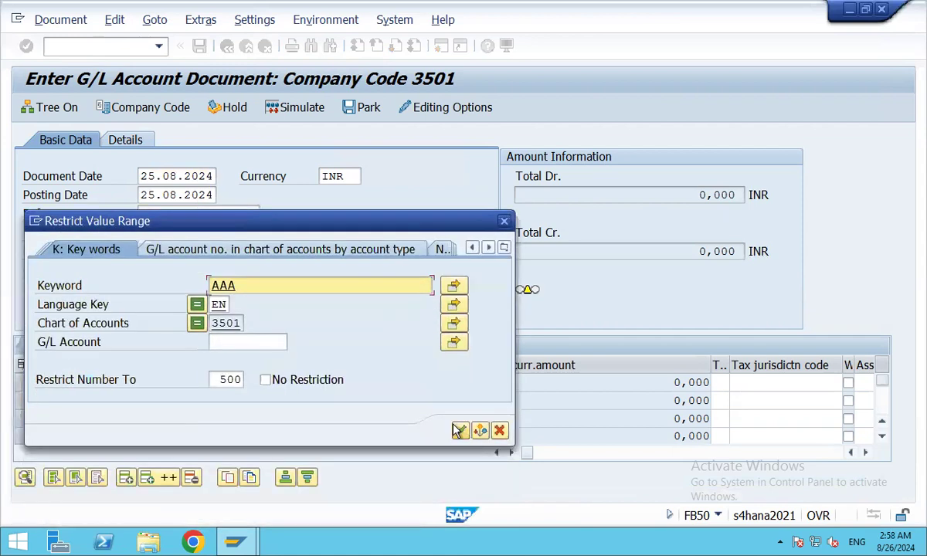
left_click(459, 430)
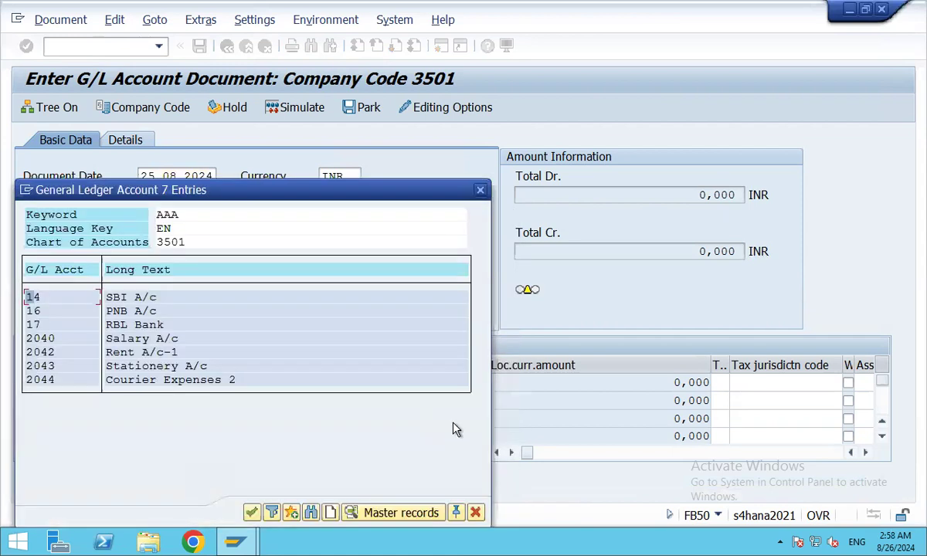
double_click(125, 354)
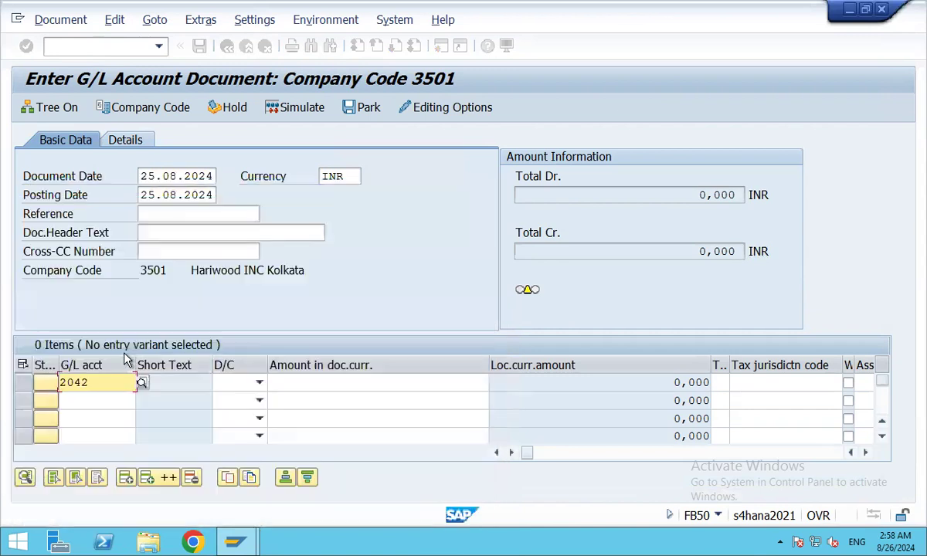
left_click(260, 384)
left_click(231, 416)
left_click(292, 381)
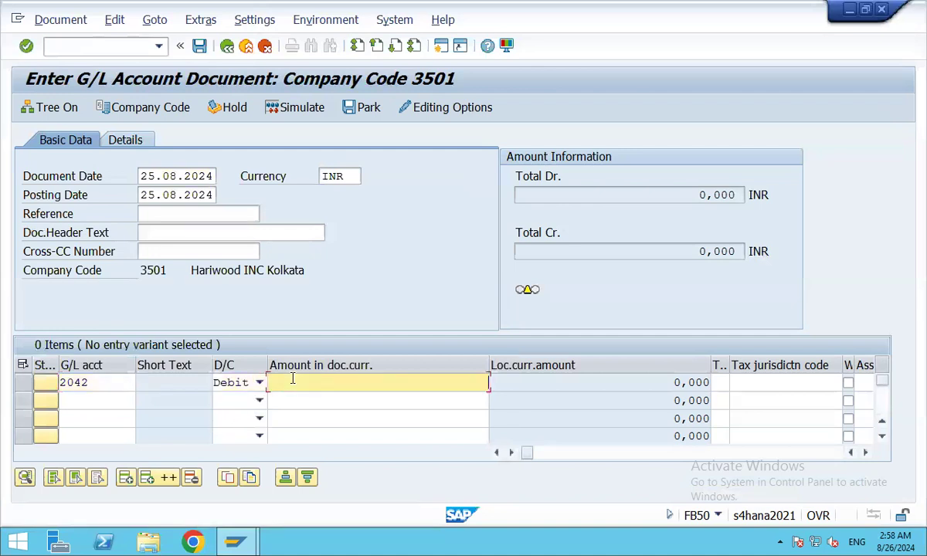
type("500")
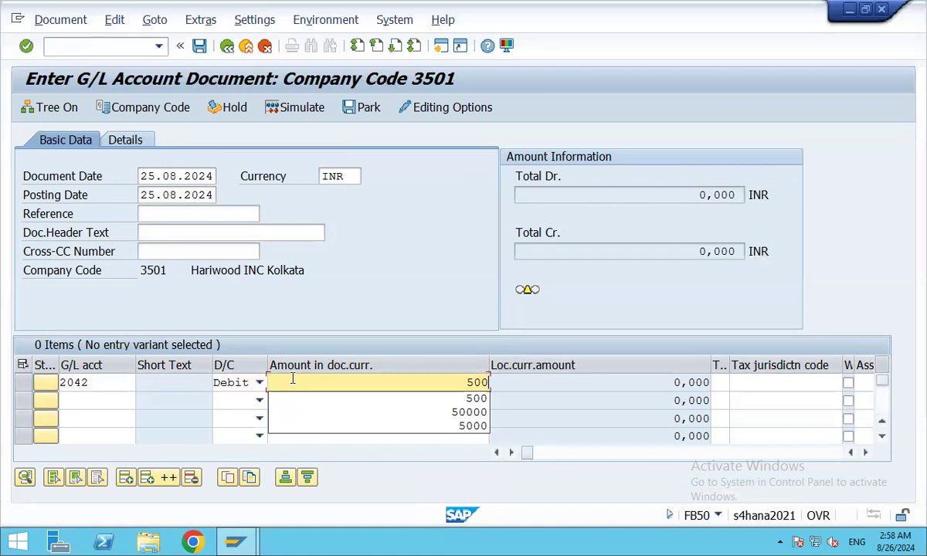
key("Tab")
key("Tab")
key("Tab")
key("Tab")
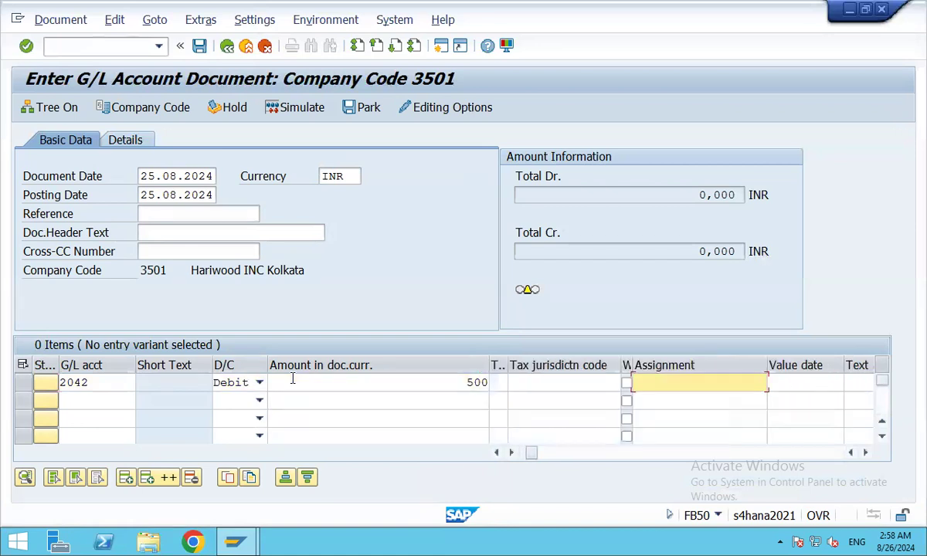
Give line 1 the text 'Payment for rent' and cost center 3511.
key("Tab")
key("Tab")
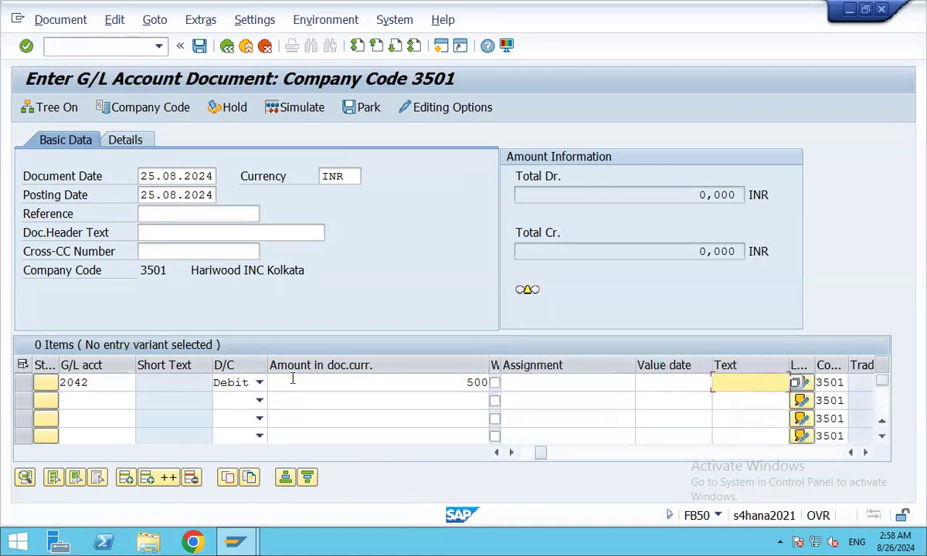
type("Paymet")
key("BackSpace")
key("BackSpace")
type("nt ")
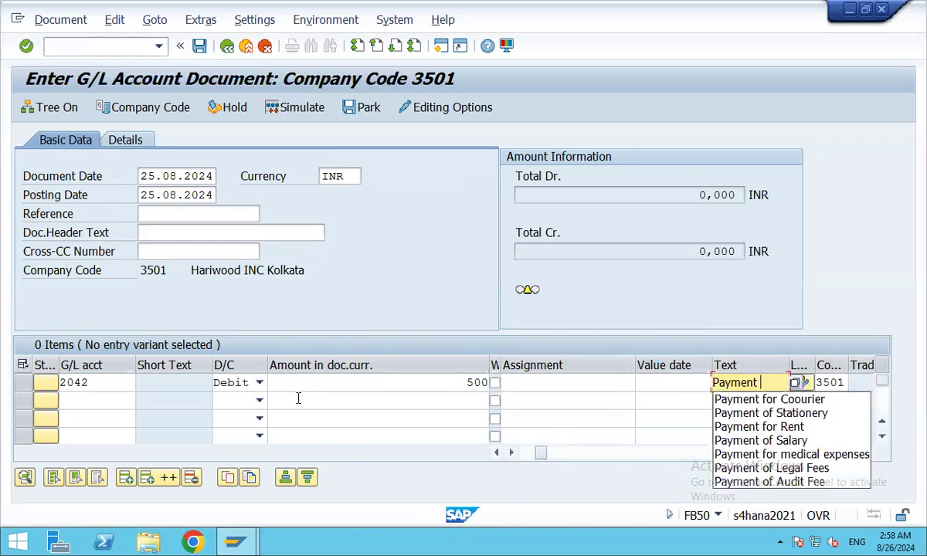
type("for rent")
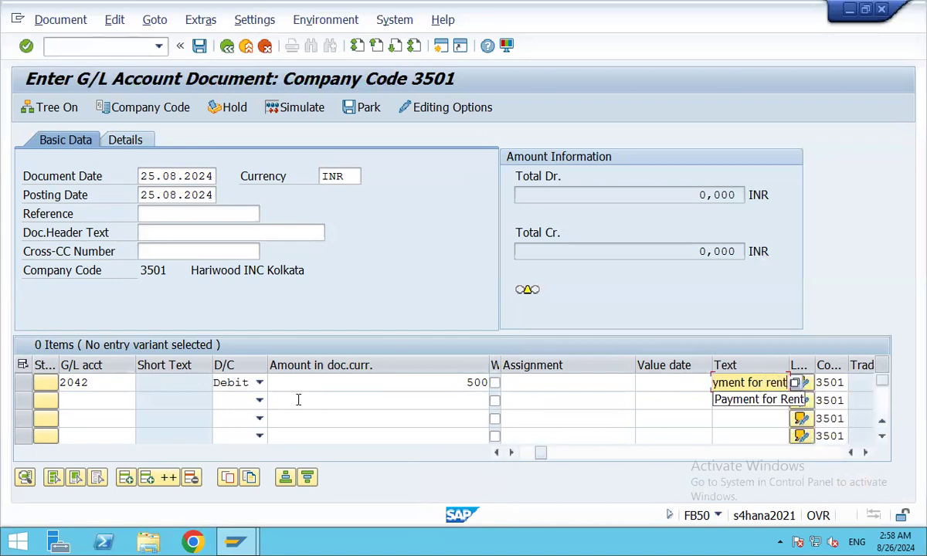
key("Tab")
key("Tab")
key("Tab")
key("Tab")
key("Tab")
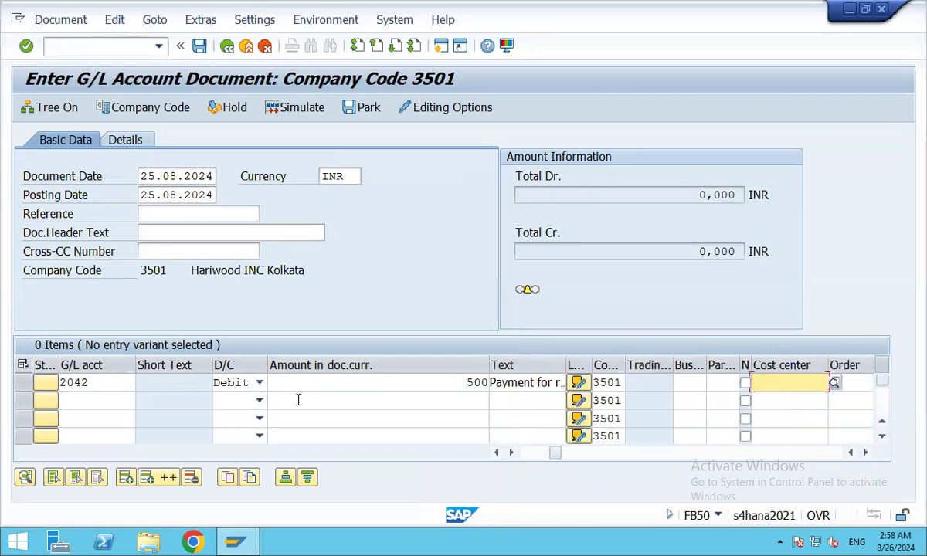
left_click(834, 383)
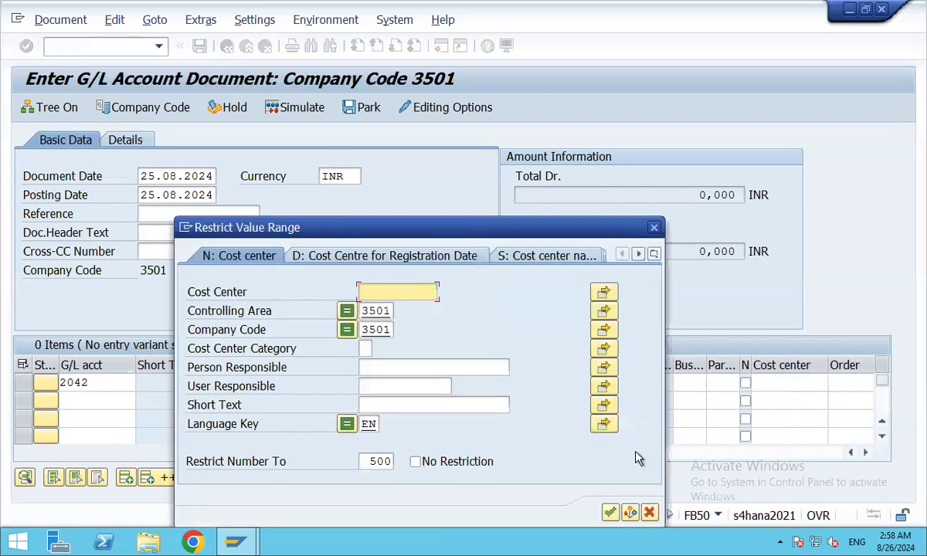
left_click_drag(535, 237, 547, 151)
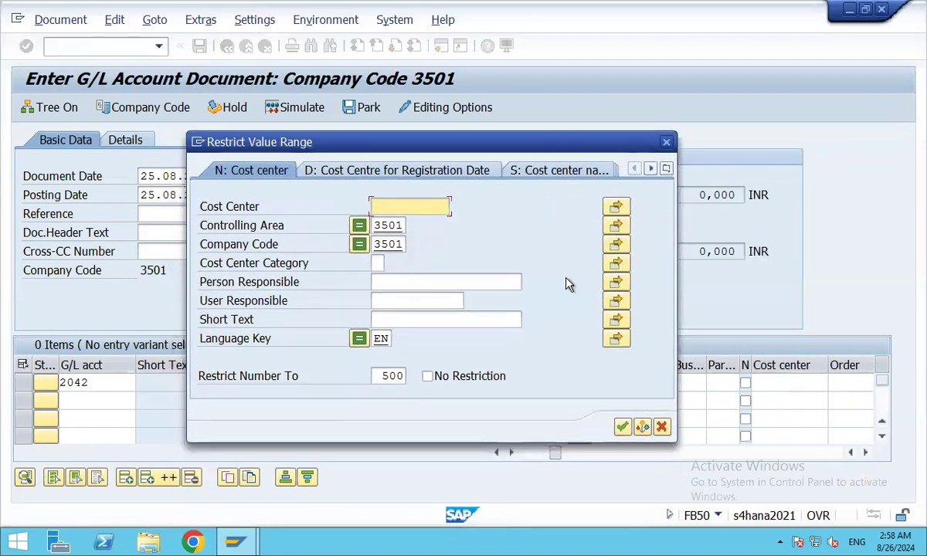
left_click(622, 427)
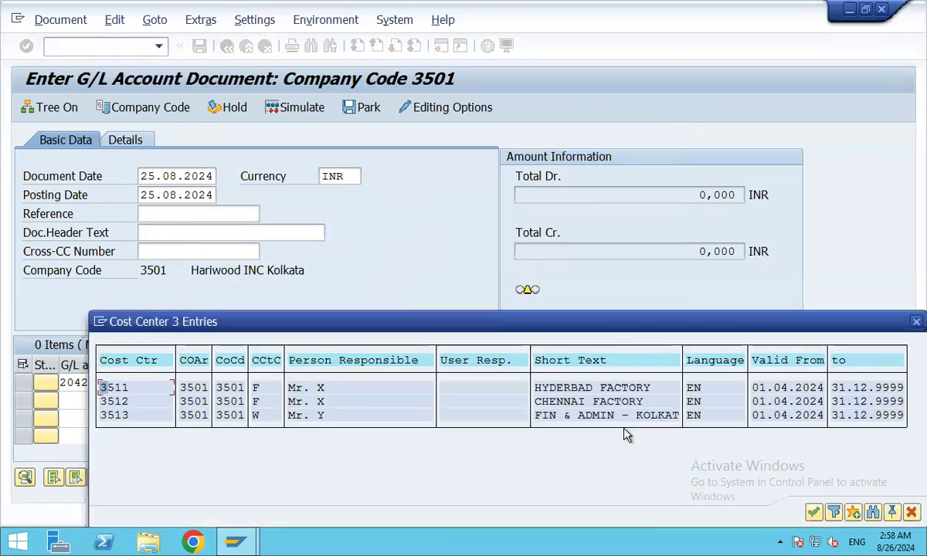
double_click(571, 387)
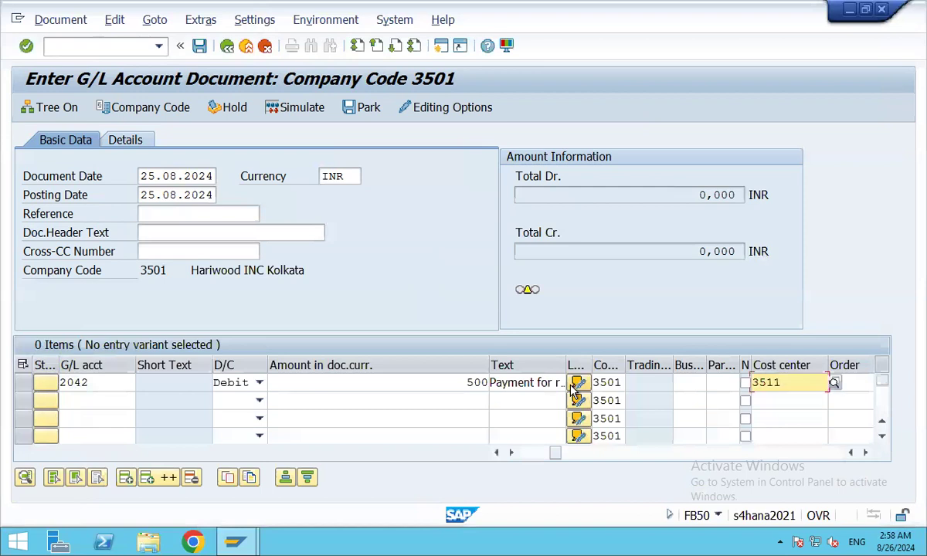
Pick G/L account 14 (SBI A/c) for line 2 via keyword search.
left_click(81, 399)
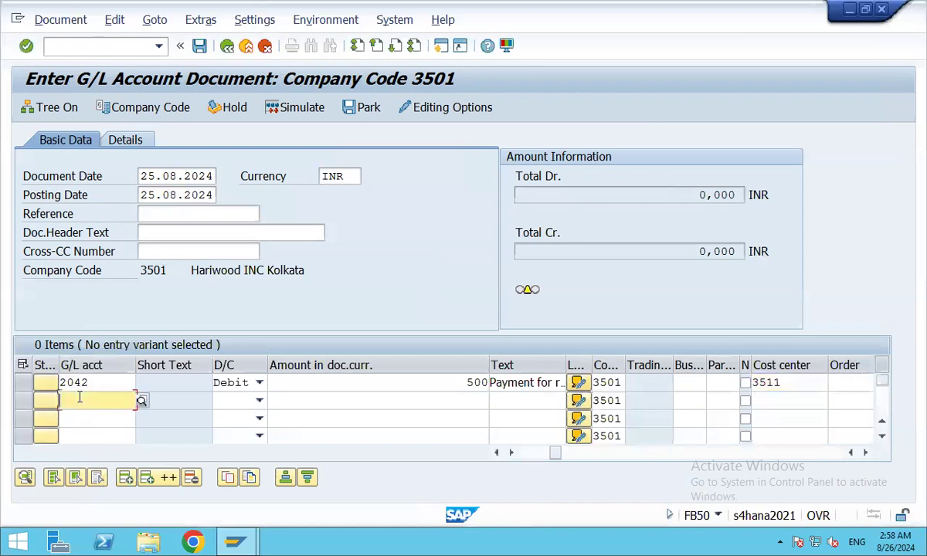
left_click(142, 401)
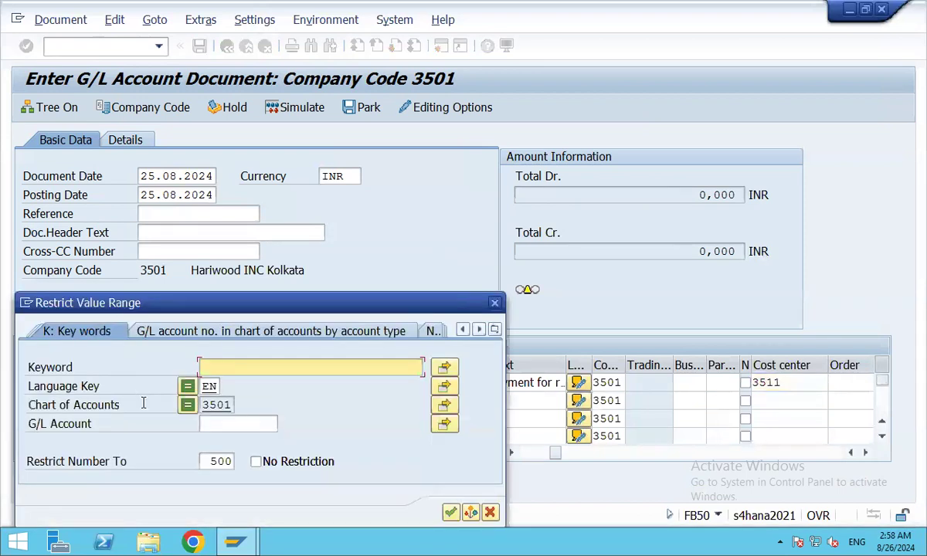
type("AAA")
key("Return")
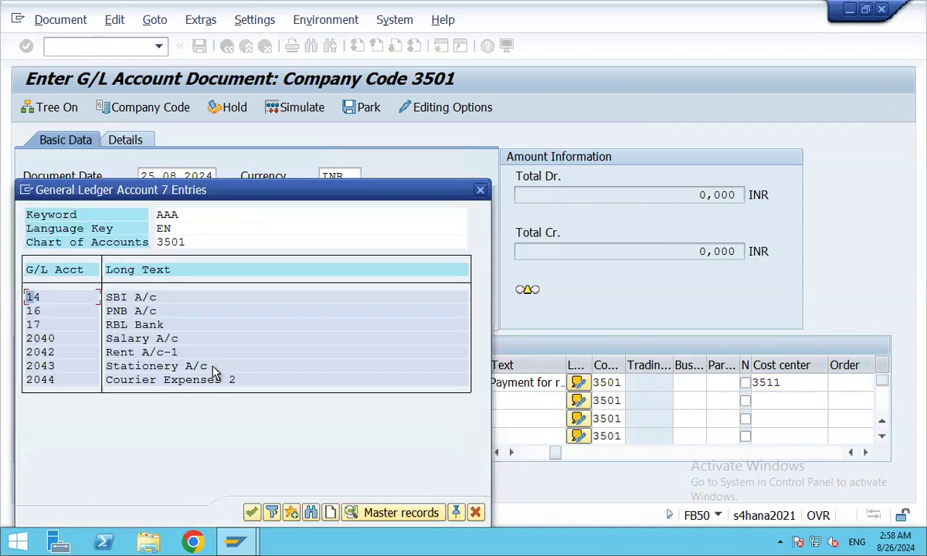
double_click(139, 296)
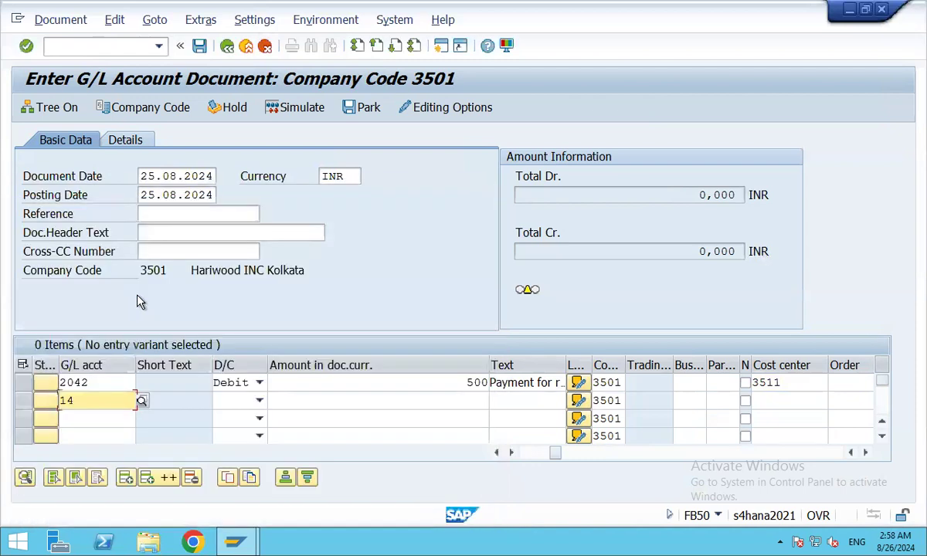
Make line 2 a 500 credit with value date 25.08.2024.
left_click(259, 401)
left_click(232, 420)
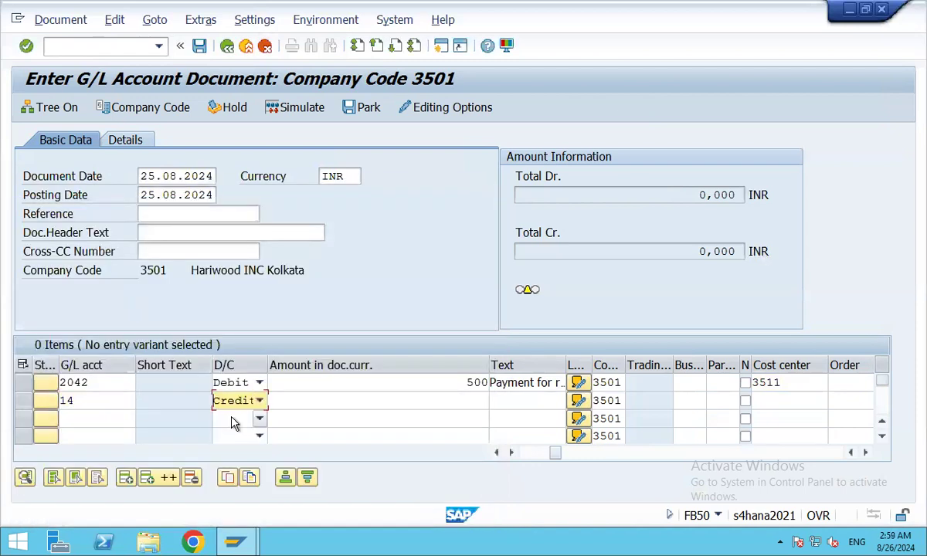
left_click(480, 400)
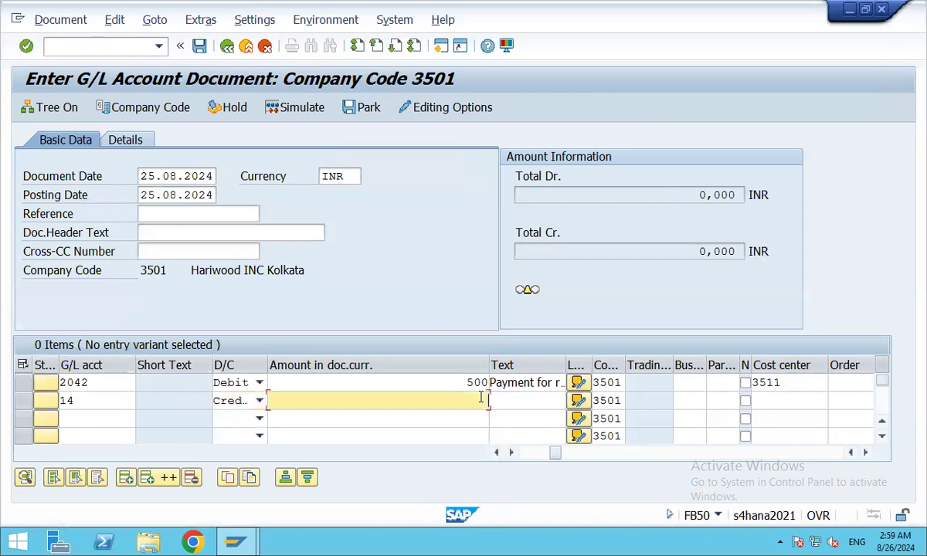
type("500")
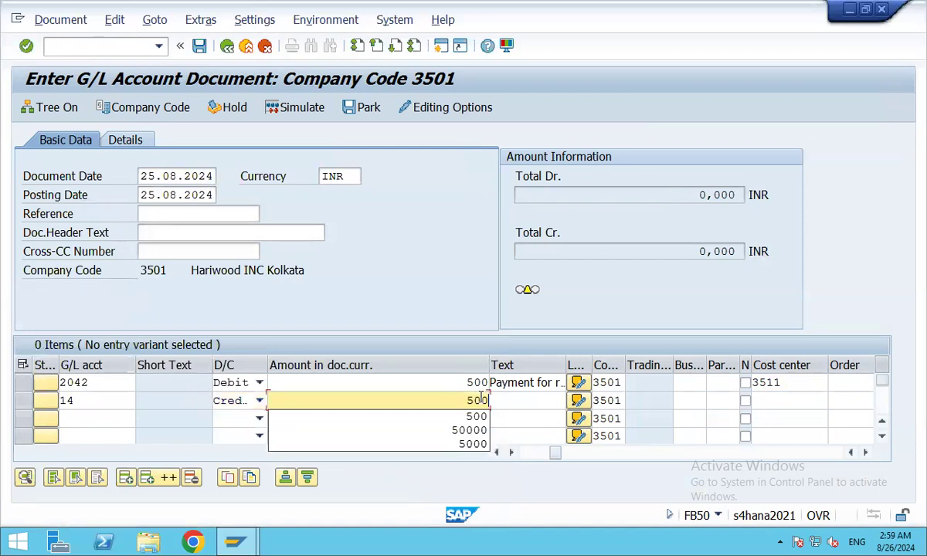
key("Tab")
key("Tab")
key("Tab")
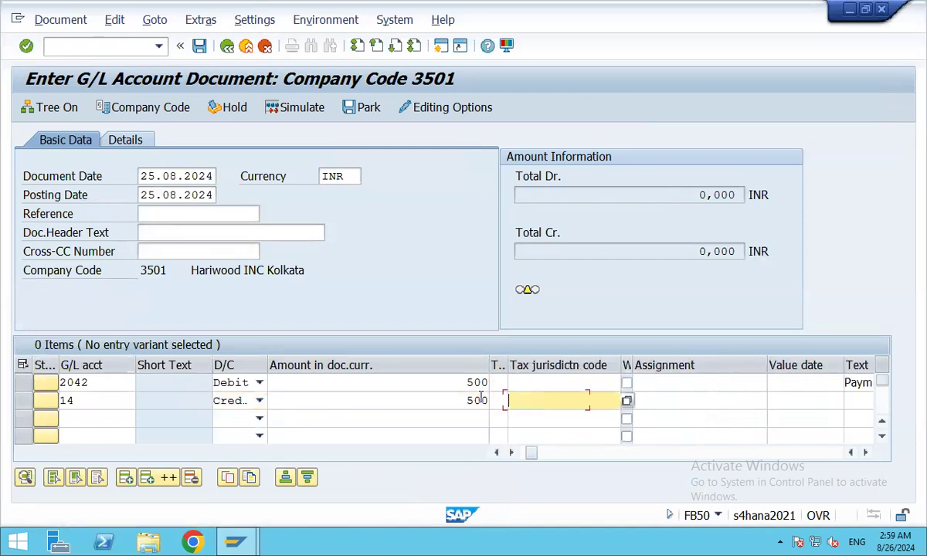
key("Tab")
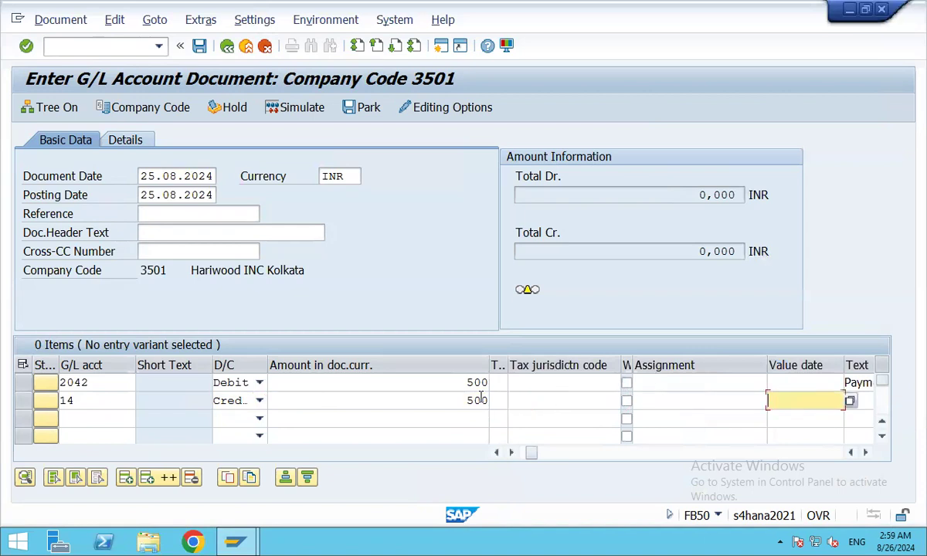
key("F4")
key("Return")
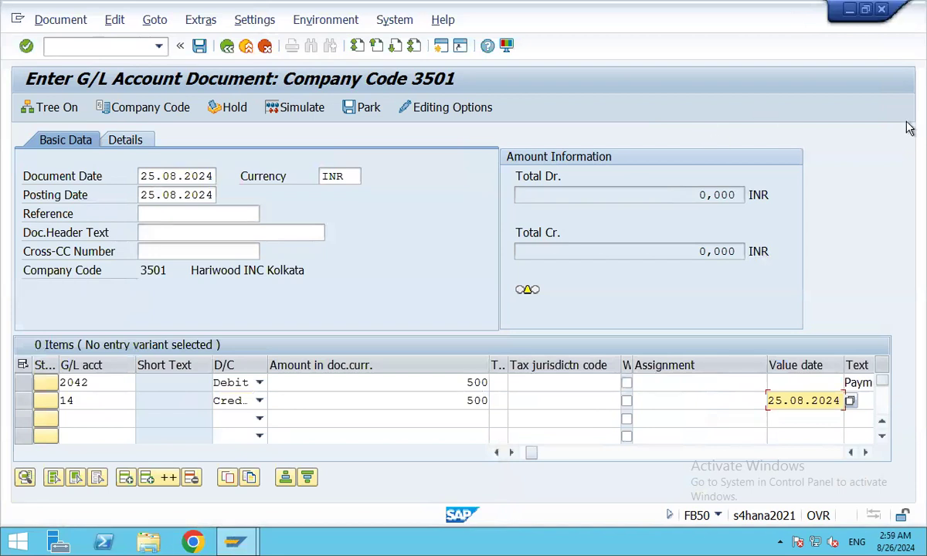
Simulate the rent document to review its lines, then park it as document 6257.
left_click(296, 110)
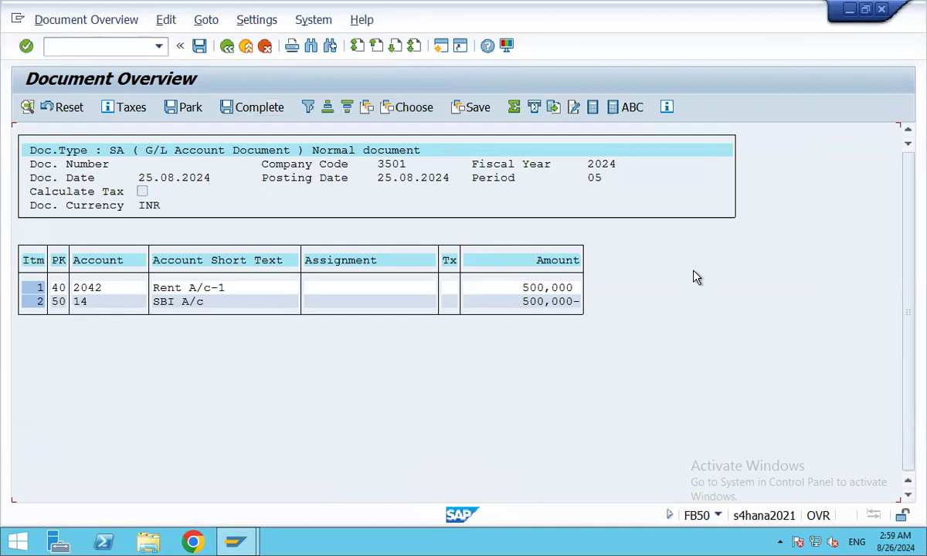
left_click(183, 109)
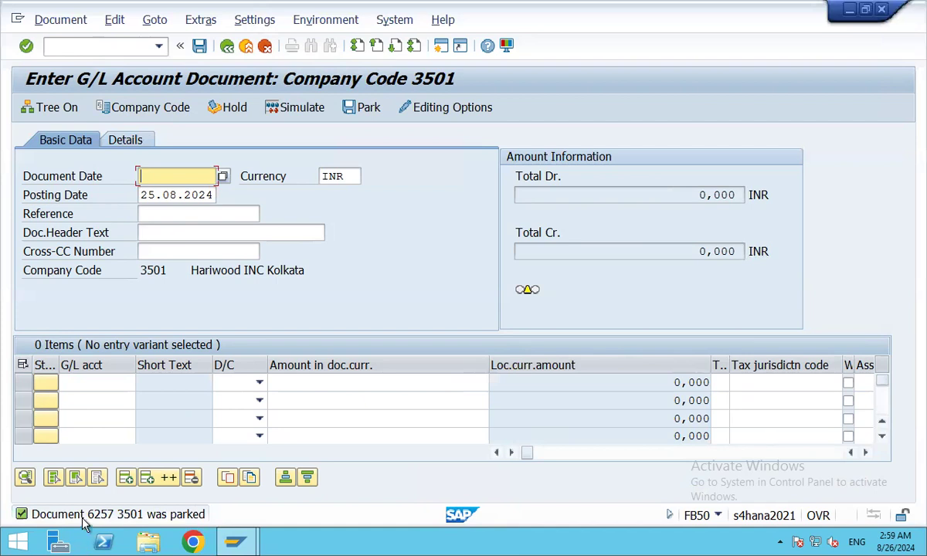
Display document 6257 in FB03 to verify the 500,000 Rent debit and SBI credit, then go back.
left_click(88, 49)
type("/n")
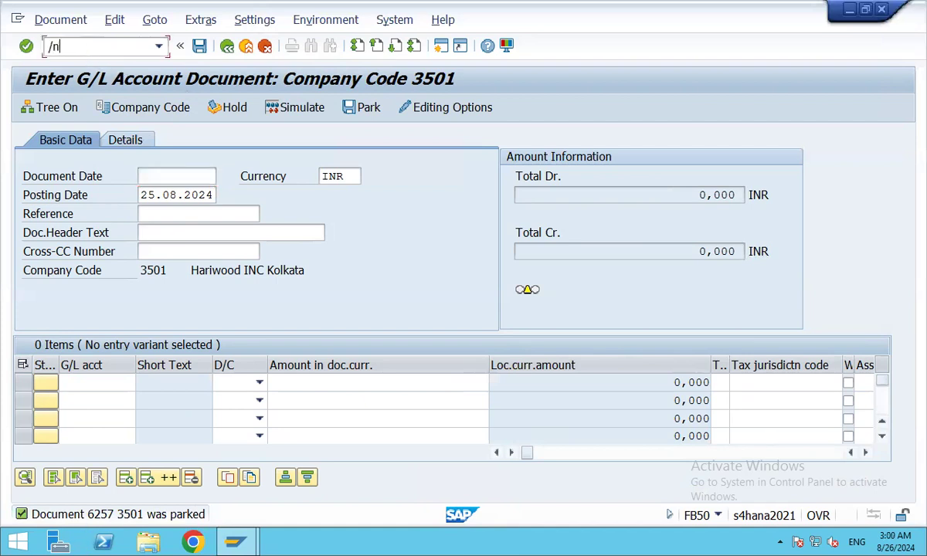
type("fb03")
key("Return")
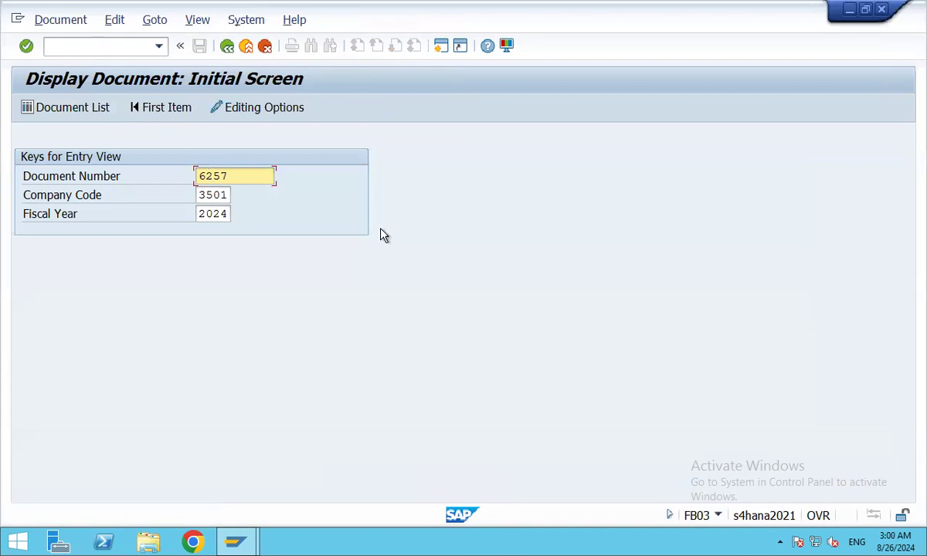
key("Return")
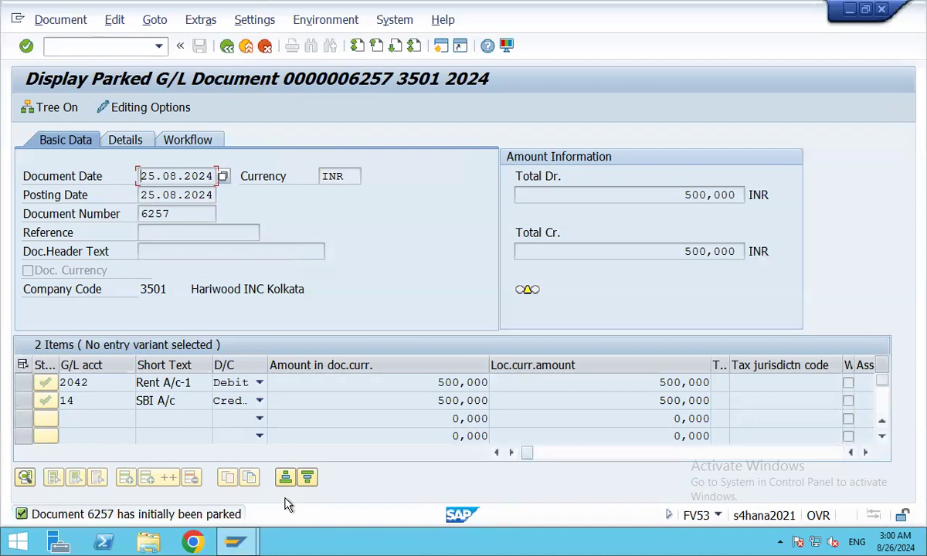
left_click(100, 46)
type("/nf")
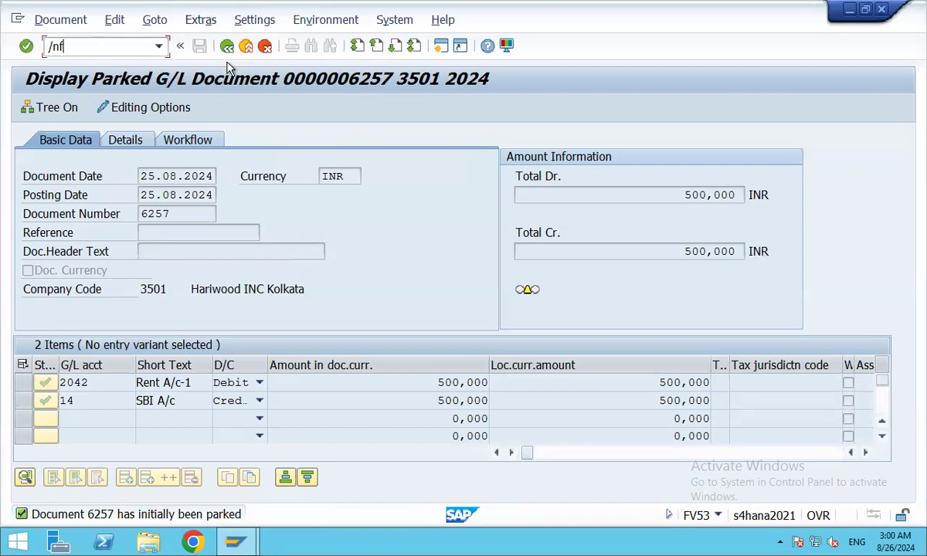
key("BackSpace")
key("BackSpace")
key("BackSpace")
left_click(225, 46)
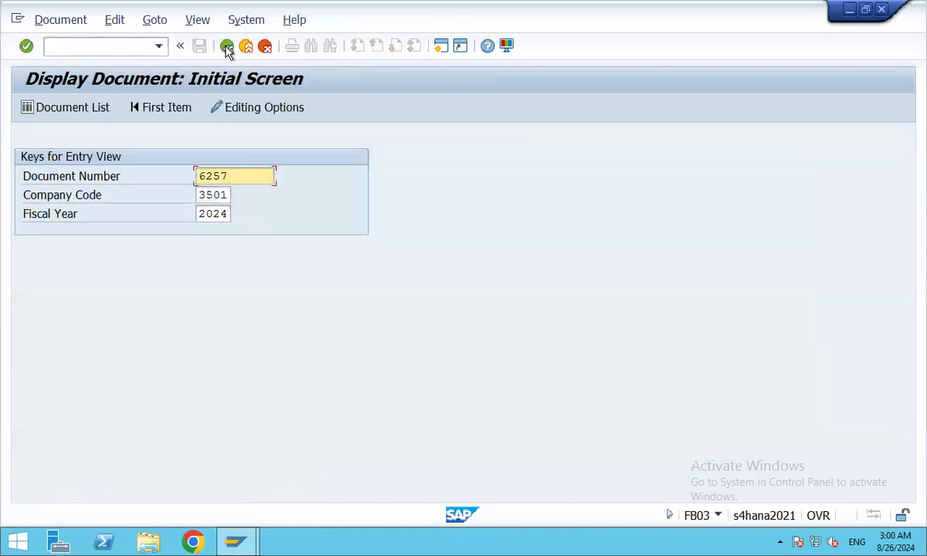
Launch FV50 from SAP Easy Access and choose Select parked document.
left_click(226, 47)
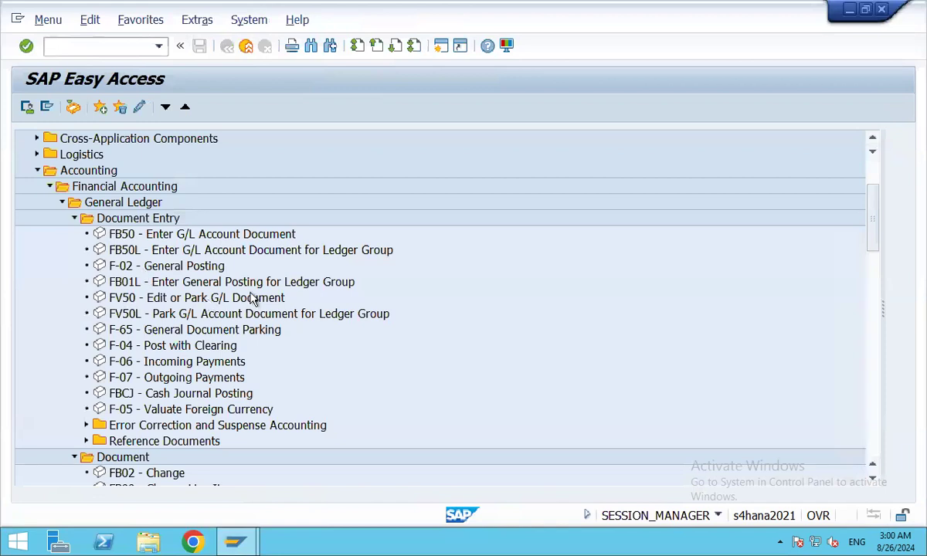
double_click(120, 300)
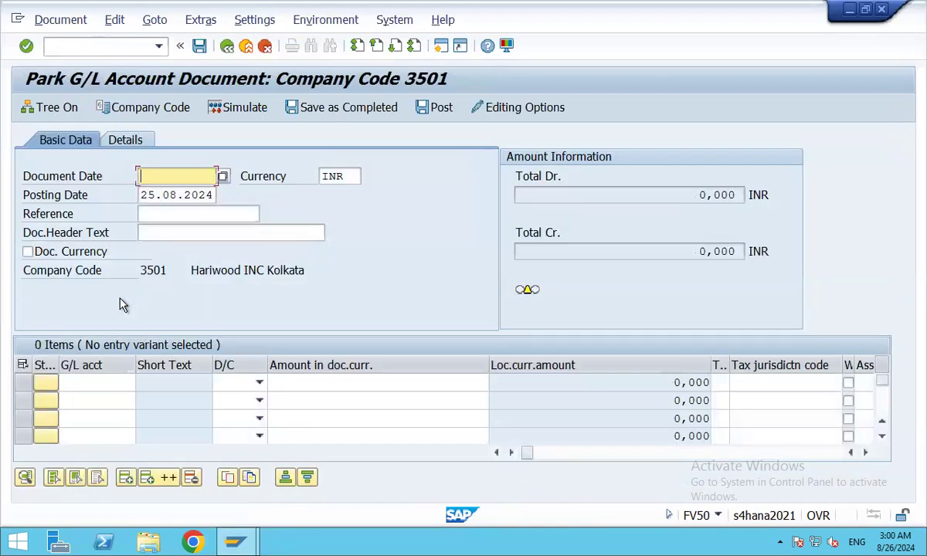
left_click(60, 23)
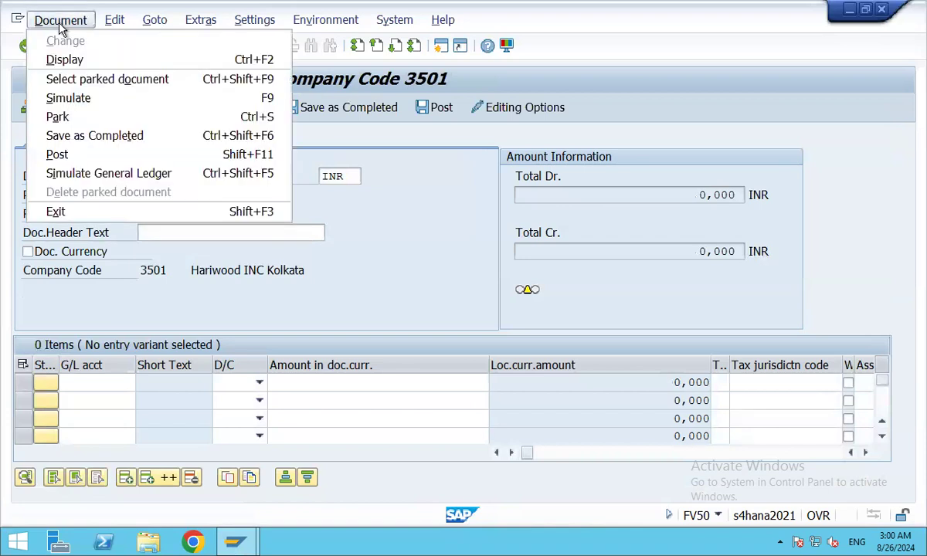
left_click(129, 80)
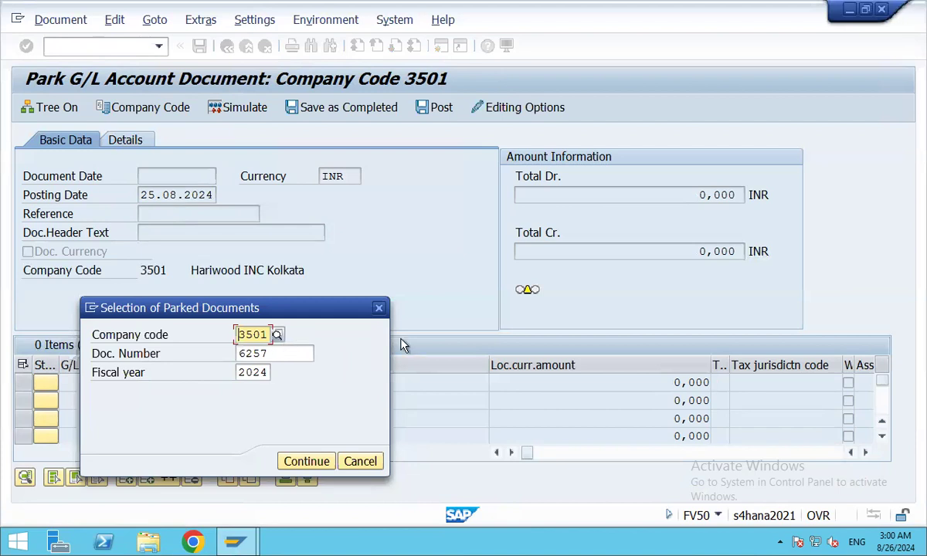
Check parked document 6257 via the Doc. Number search help, then close it.
left_click(303, 352)
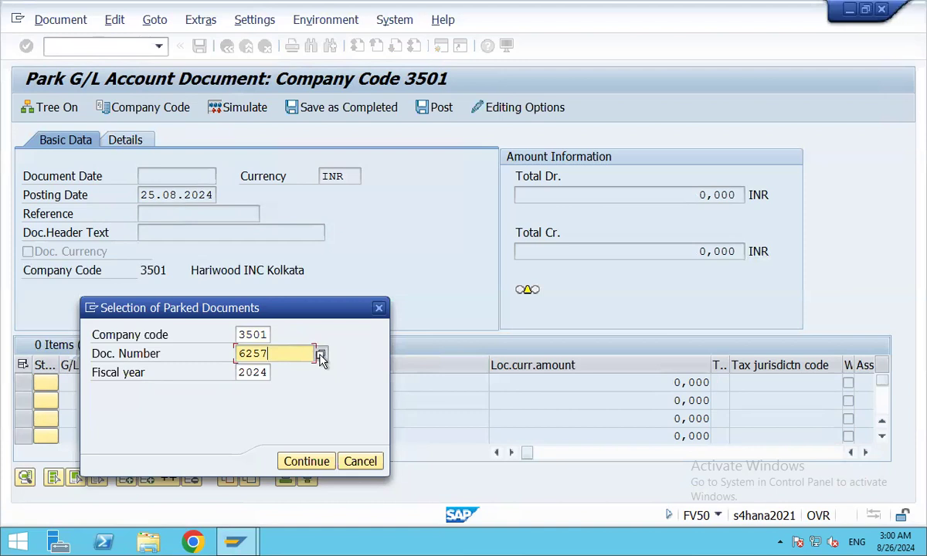
left_click(320, 353)
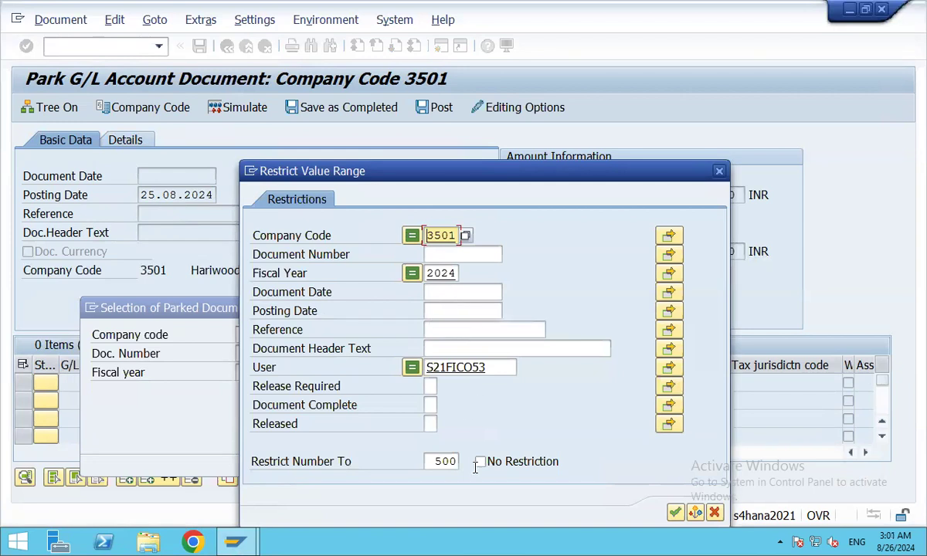
left_click(443, 309)
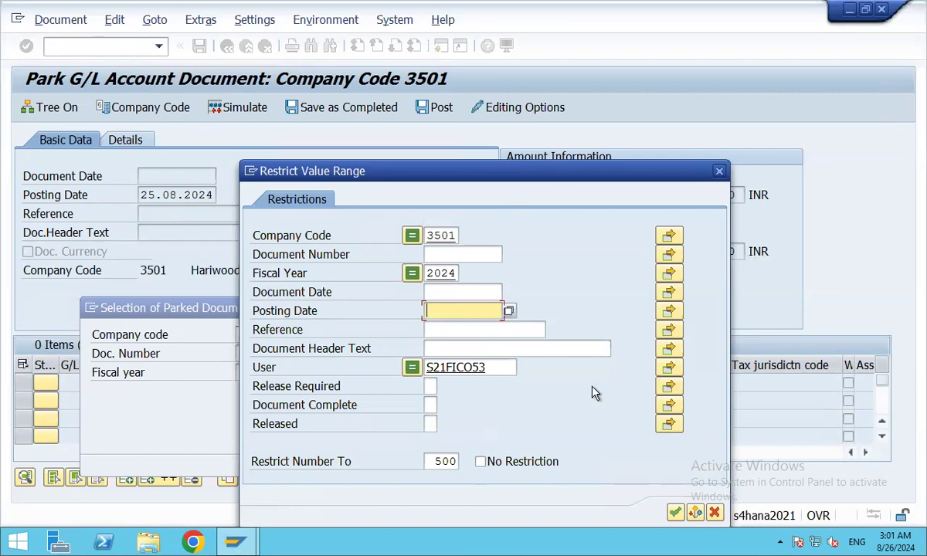
left_click(718, 173)
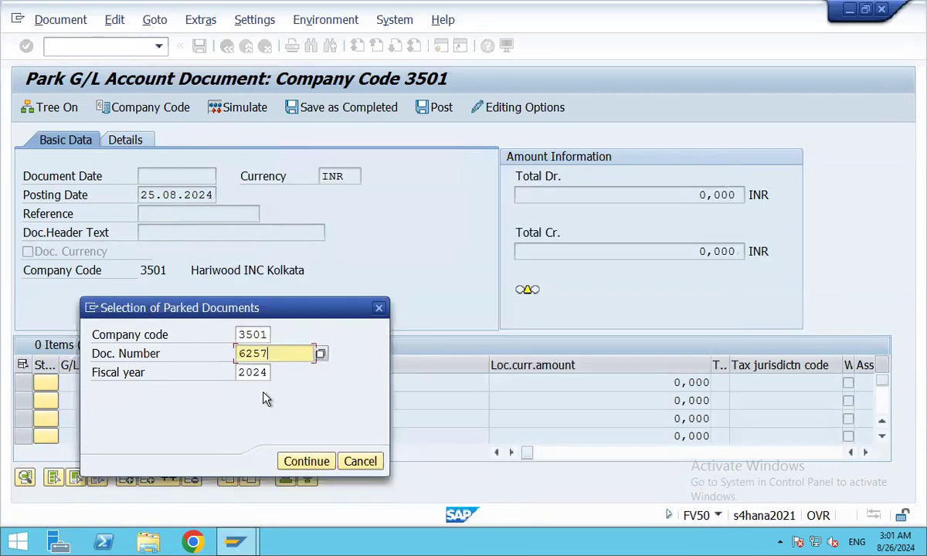
Open parked document 6257 and post it.
left_click(307, 462)
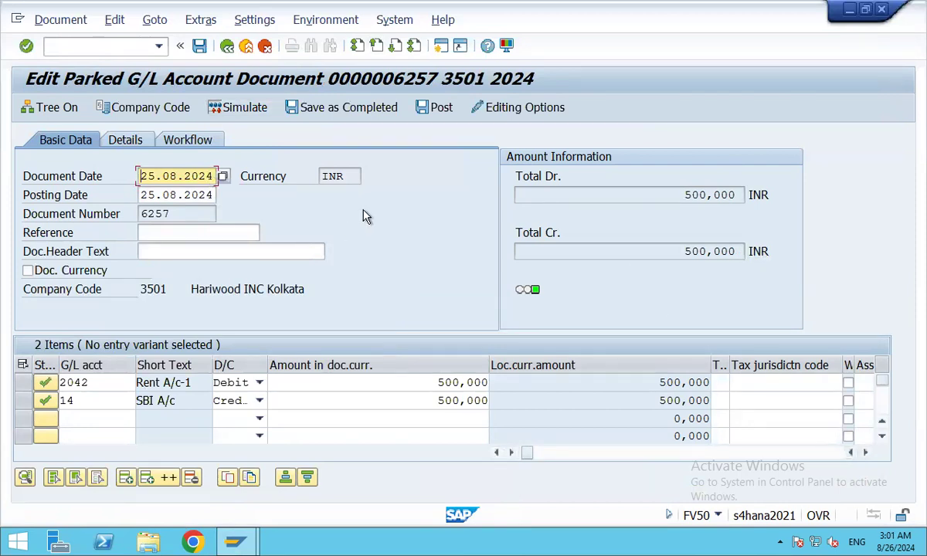
left_click(433, 108)
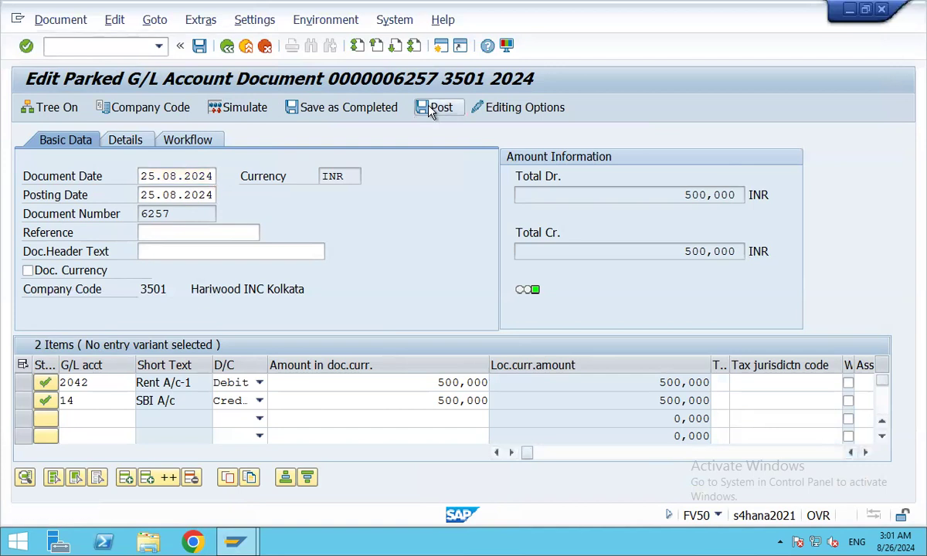